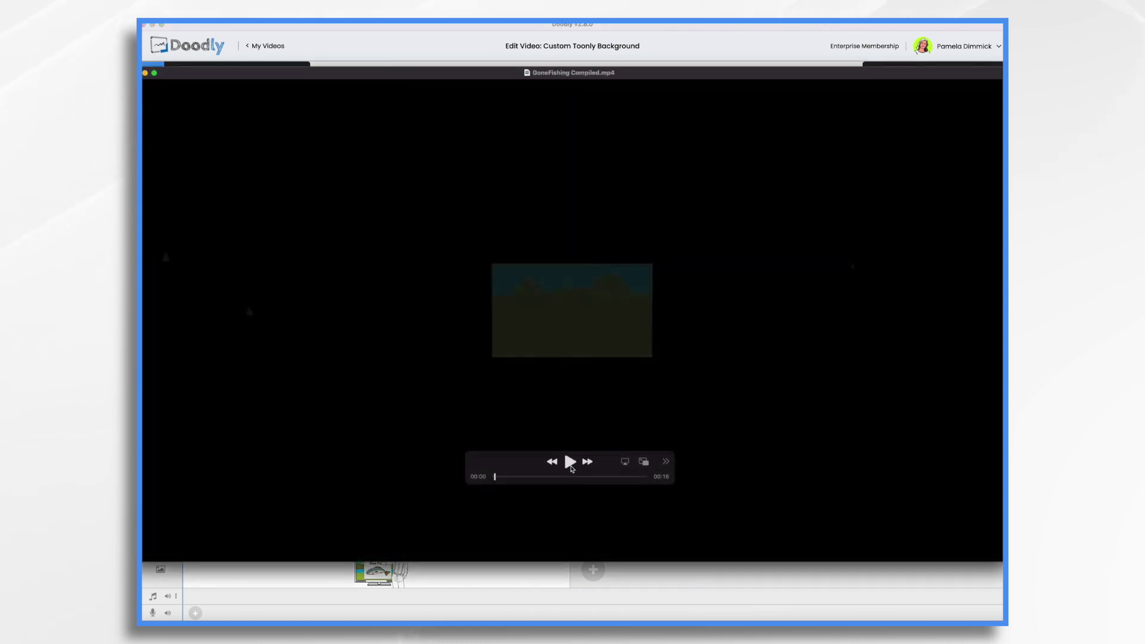
# Step: Play the GoneFishing Compiled.mp4 sample video and return to the Doodly project
pyautogui.click(570, 462)
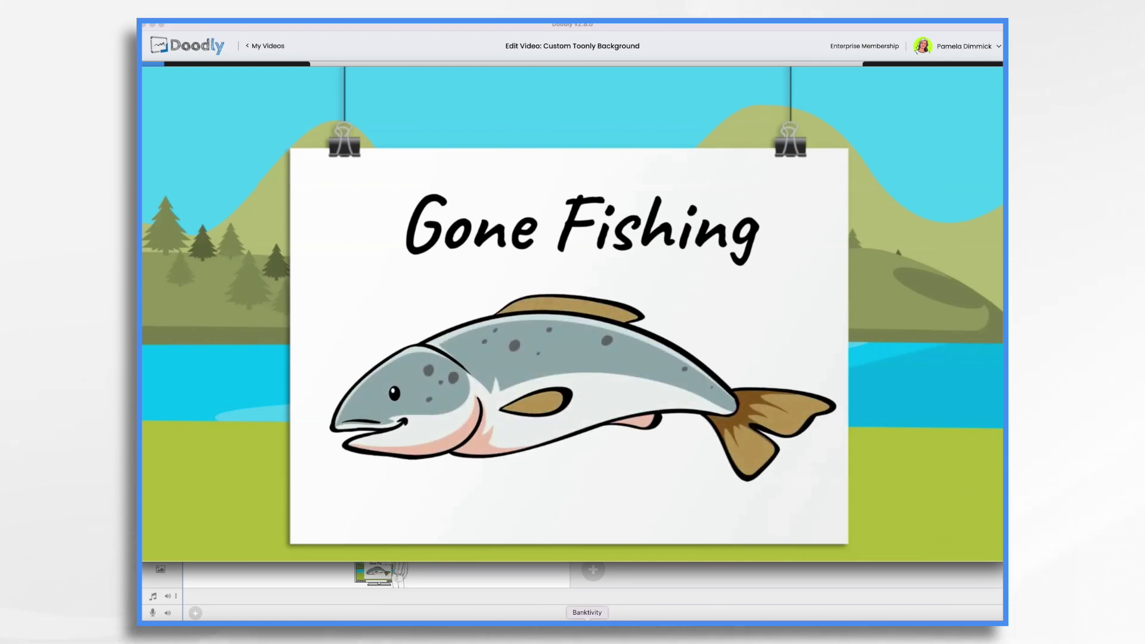
pyautogui.click(832, 582)
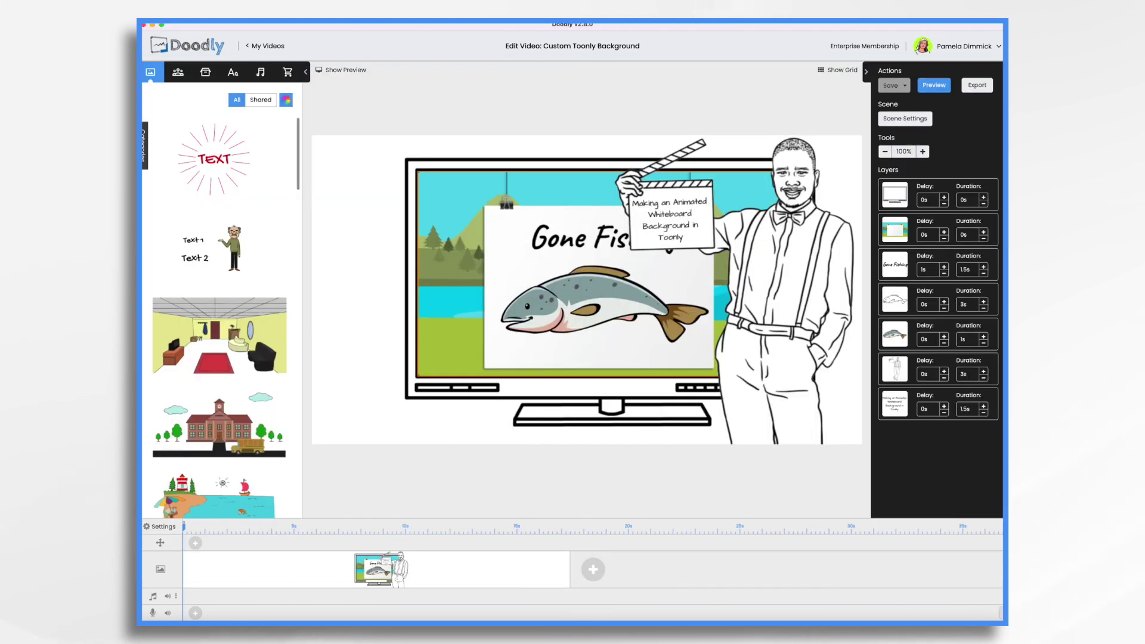
# Step: Switch to Toonly and create a new video project named Fishing Adventure
pyautogui.press('super+Tab')
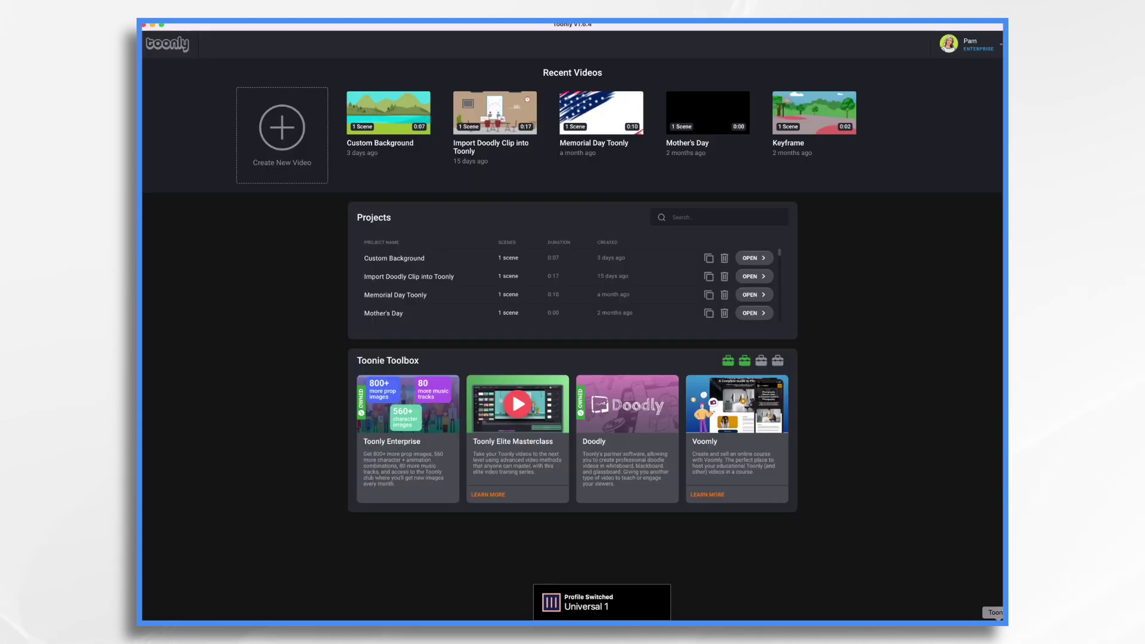
pyautogui.click(272, 130)
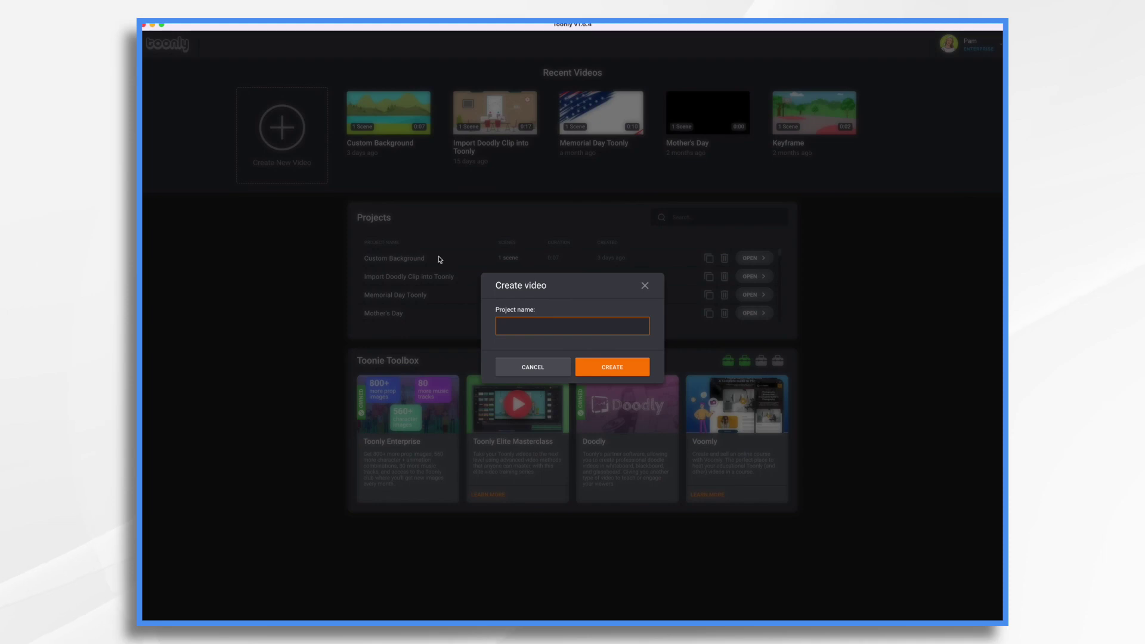
pyautogui.write('Fishing Adve')
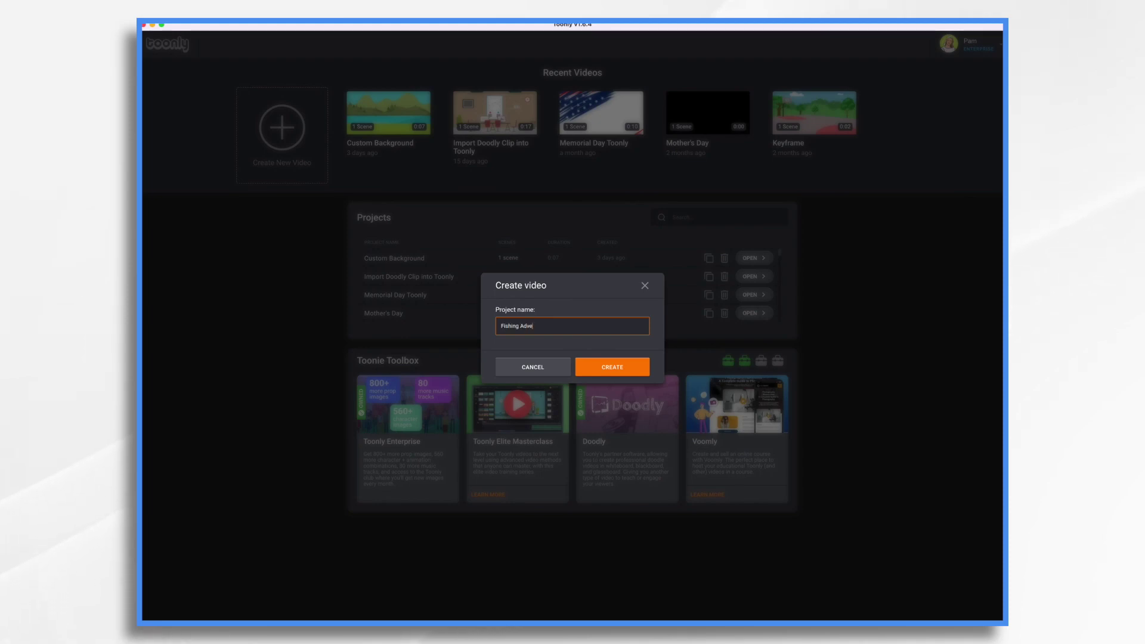
pyautogui.write('nture')
pyautogui.press('Return')
# Step: Find the Mountain Landscape background and place it in Scene 1
pyautogui.click(155, 110)
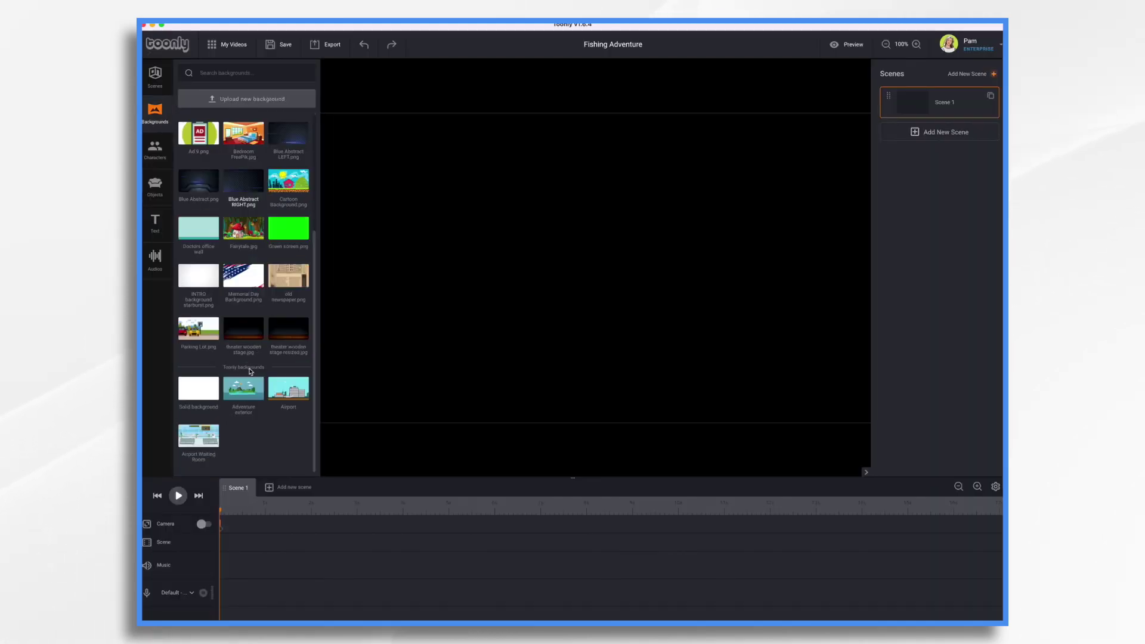
pyautogui.scroll(-10, 250, 372)
pyautogui.scroll(5, 250, 369)
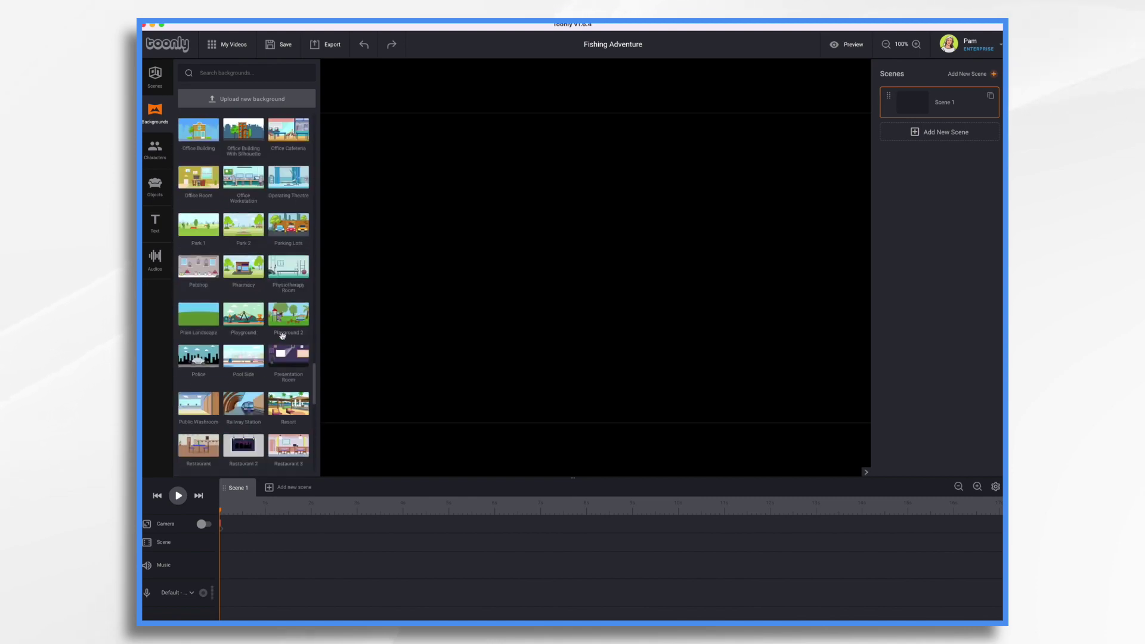
pyautogui.scroll(-5, 282, 335)
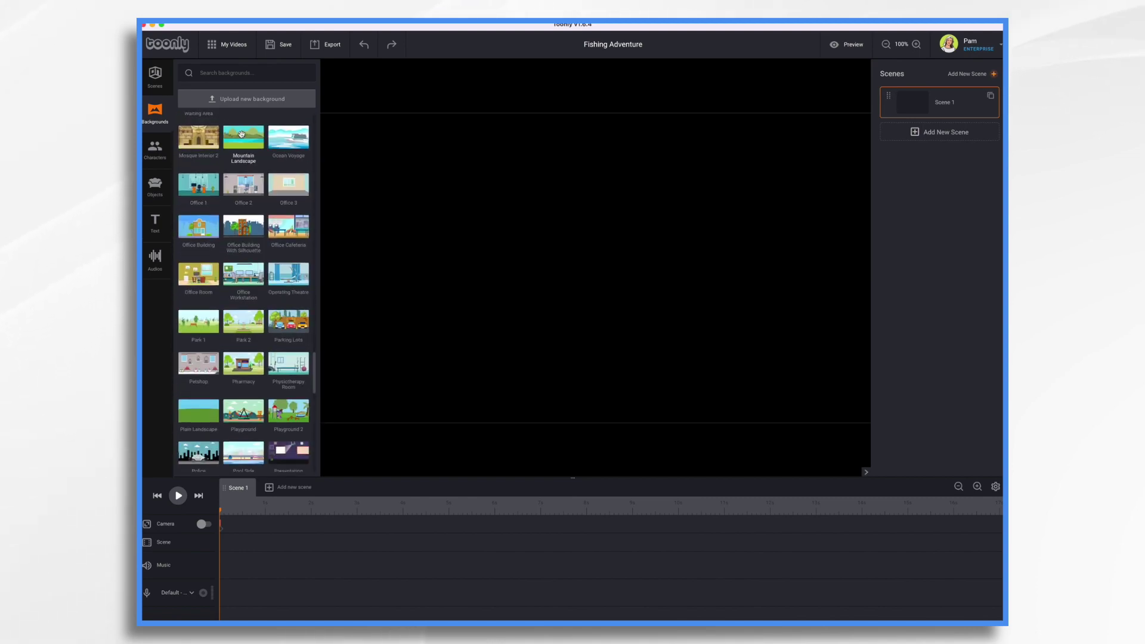
pyautogui.moveTo(243, 143); pyautogui.dragTo(540, 277)
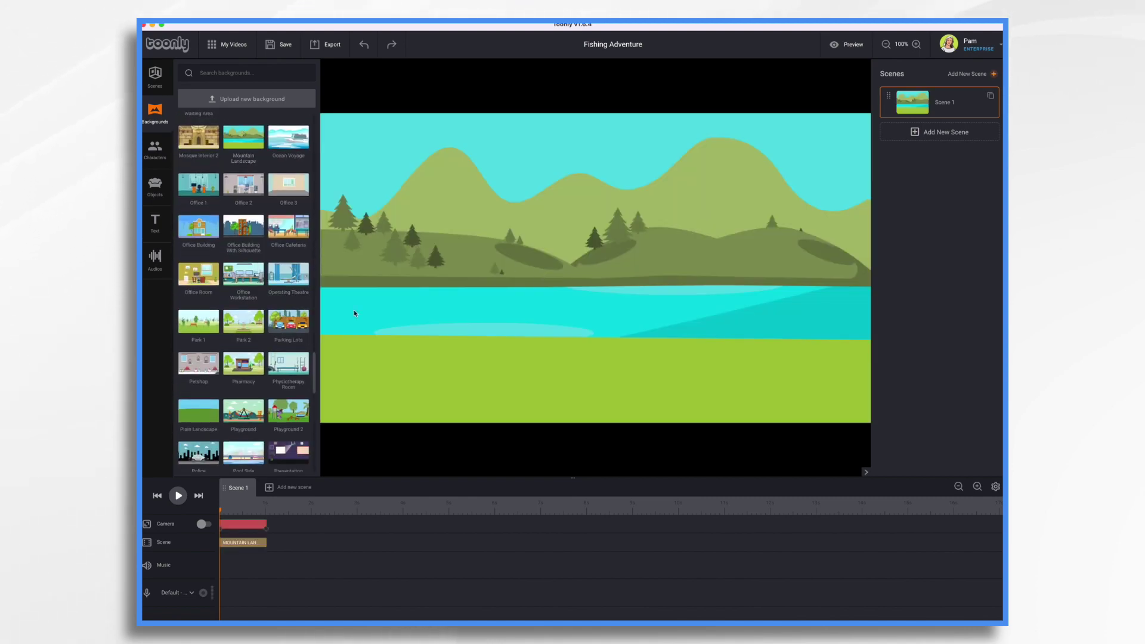
# Step: Search the objects for "trout" and add Trout.png to the scene
pyautogui.click(154, 184)
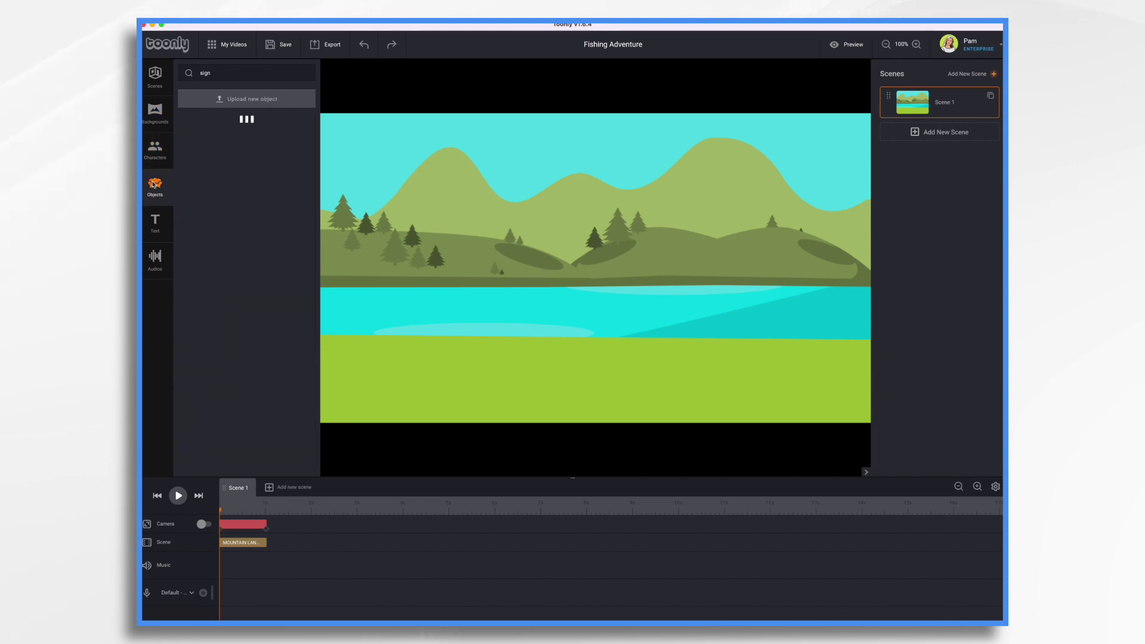
pyautogui.click(208, 70)
pyautogui.press('BackSpace')
pyautogui.press('BackSpace')
pyautogui.write('tro')
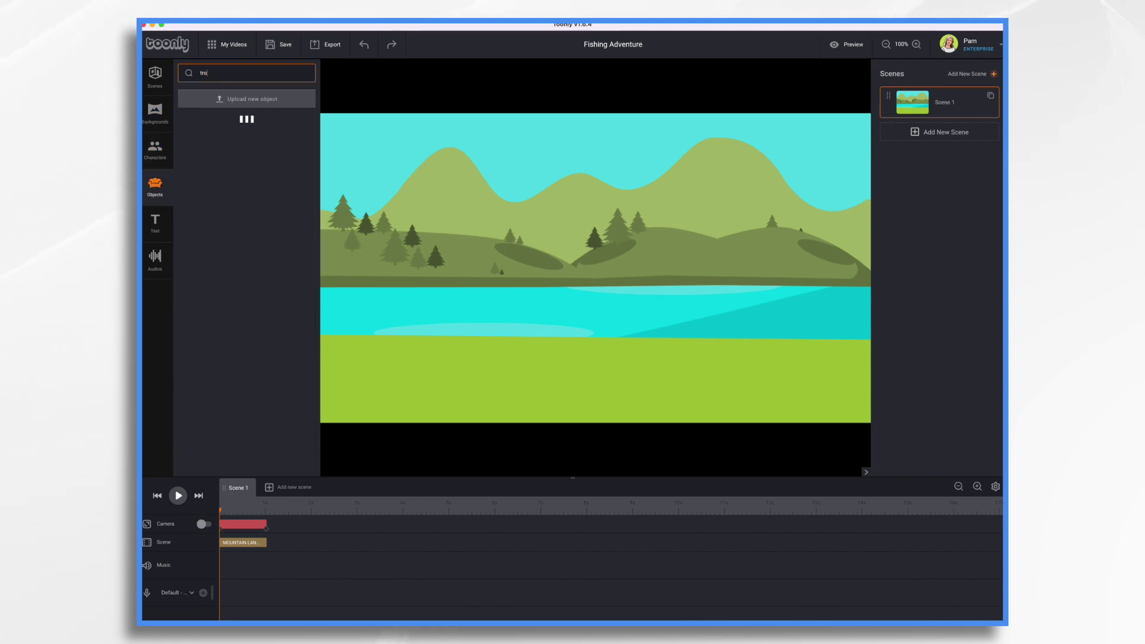
pyautogui.write('ut')
pyautogui.moveTo(198, 146); pyautogui.dragTo(724, 314)
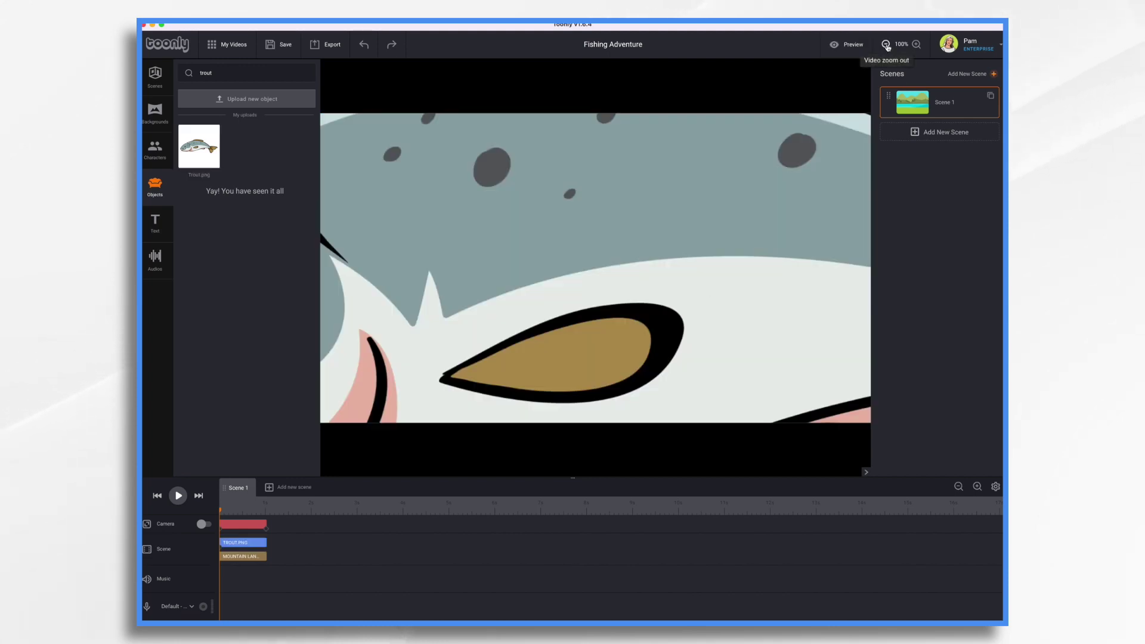
# Step: Shrink the oversized trout to about a third of the scene's width and place it over the lake near the scene's right edge
pyautogui.click(886, 46)
pyautogui.click(885, 45)
pyautogui.click(886, 45)
pyautogui.click(885, 45)
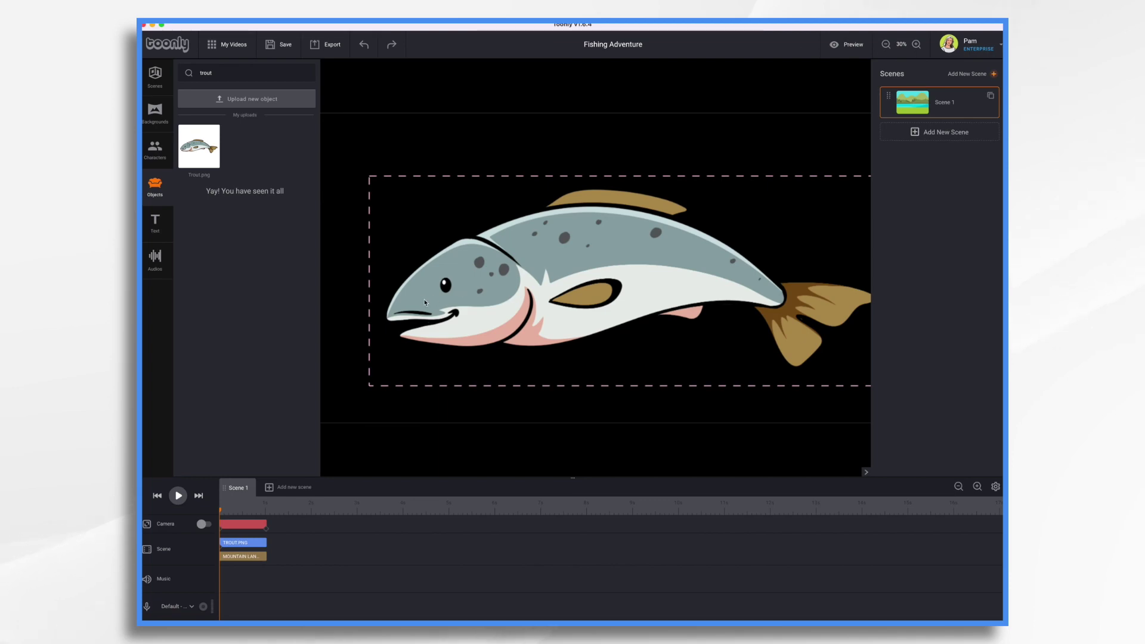
pyautogui.click(720, 289)
pyautogui.moveTo(720, 289); pyautogui.dragTo(665, 283)
pyautogui.click(916, 44)
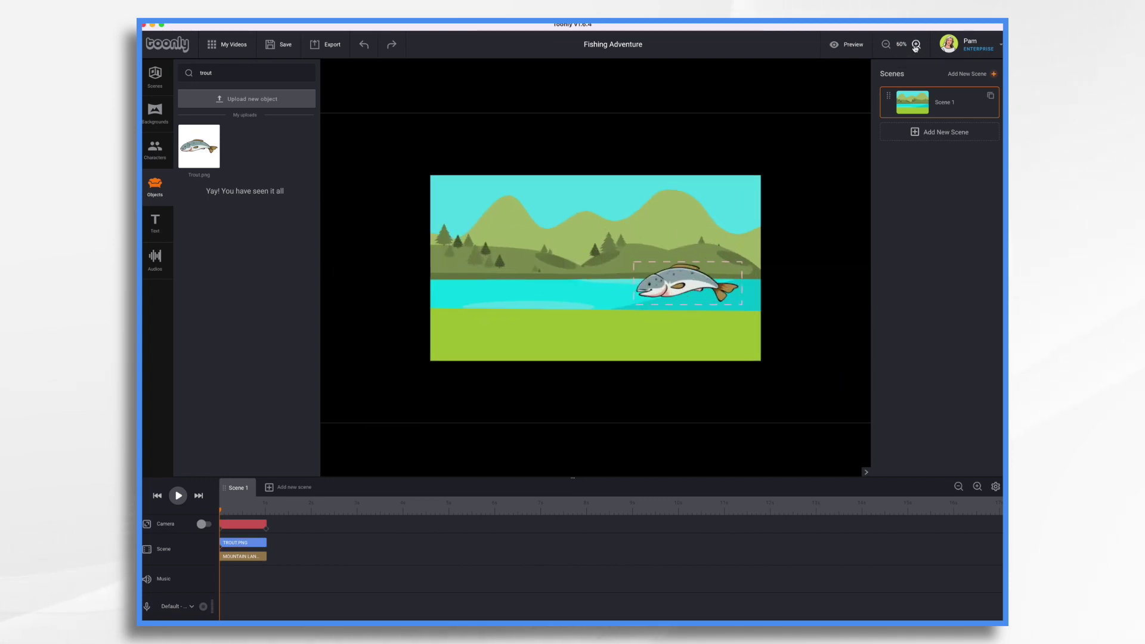
pyautogui.click(916, 44)
pyautogui.click(916, 44)
pyautogui.click(733, 289)
pyautogui.moveTo(733, 289); pyautogui.dragTo(752, 291)
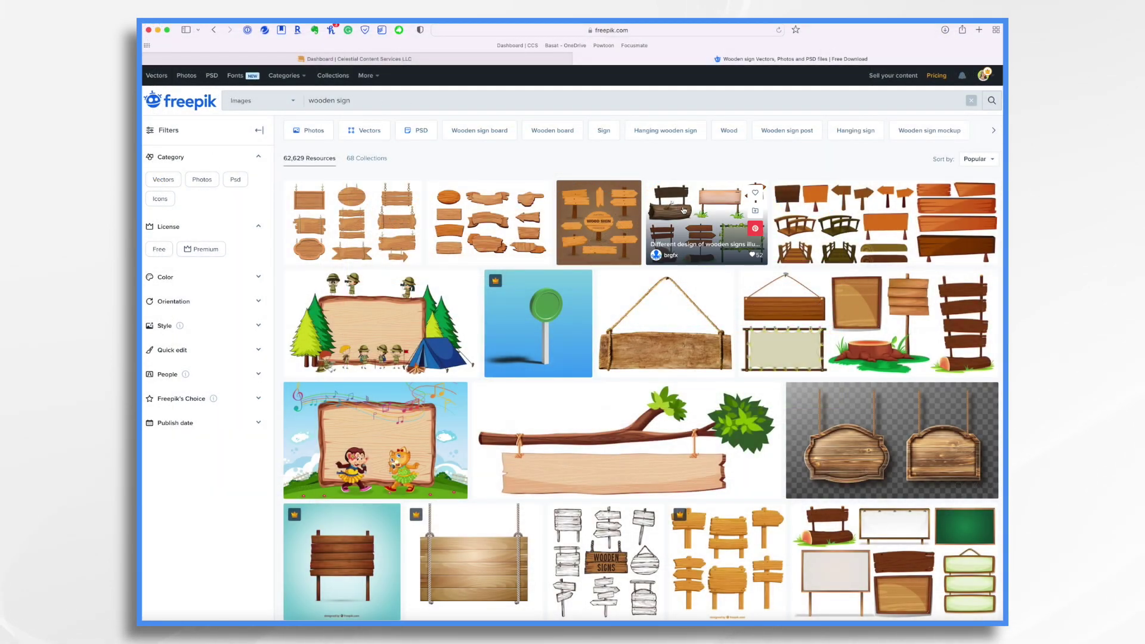
# Step: Switch to Freepik's wooden sign results and download the Wooden signs vector set that includes the framed canvas sign
pyautogui.moveTo(757, 313)
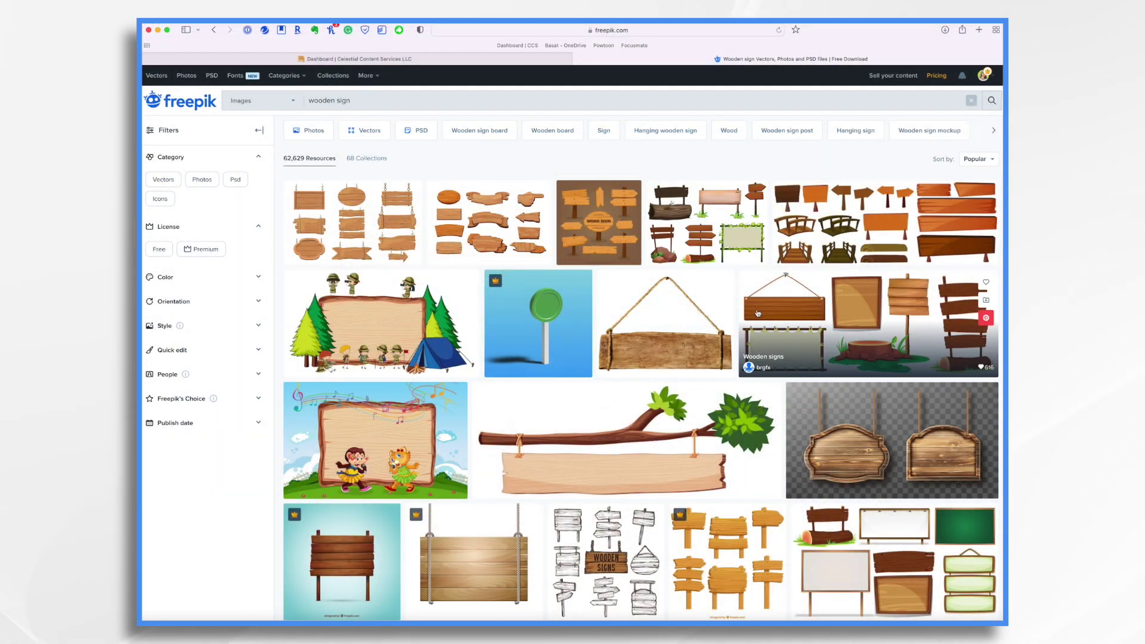
pyautogui.click(785, 347)
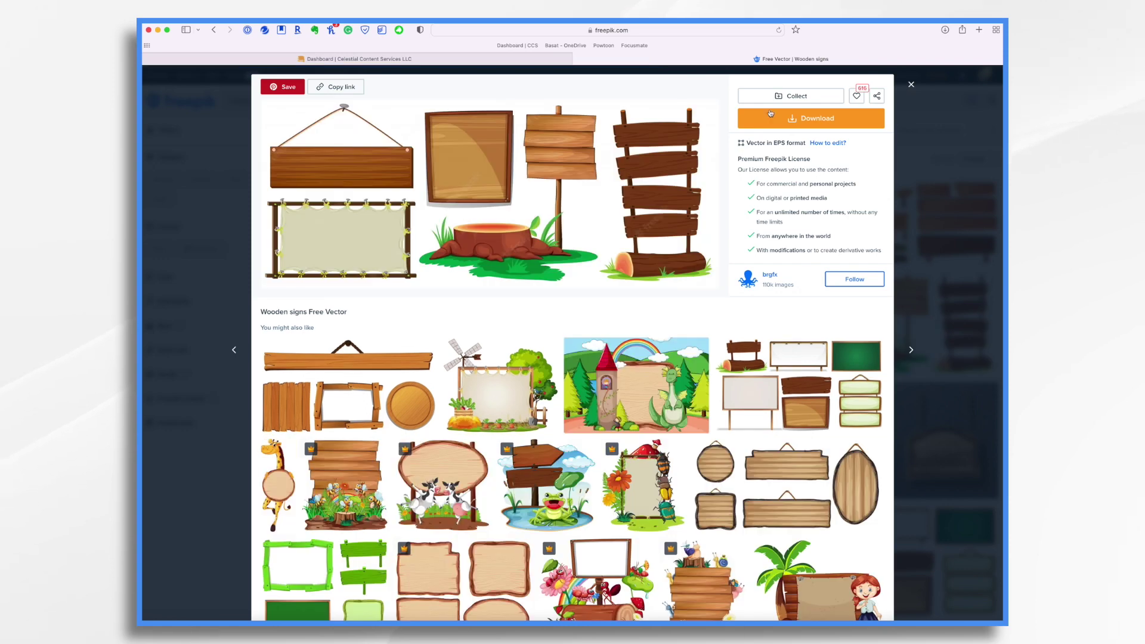
pyautogui.click(798, 118)
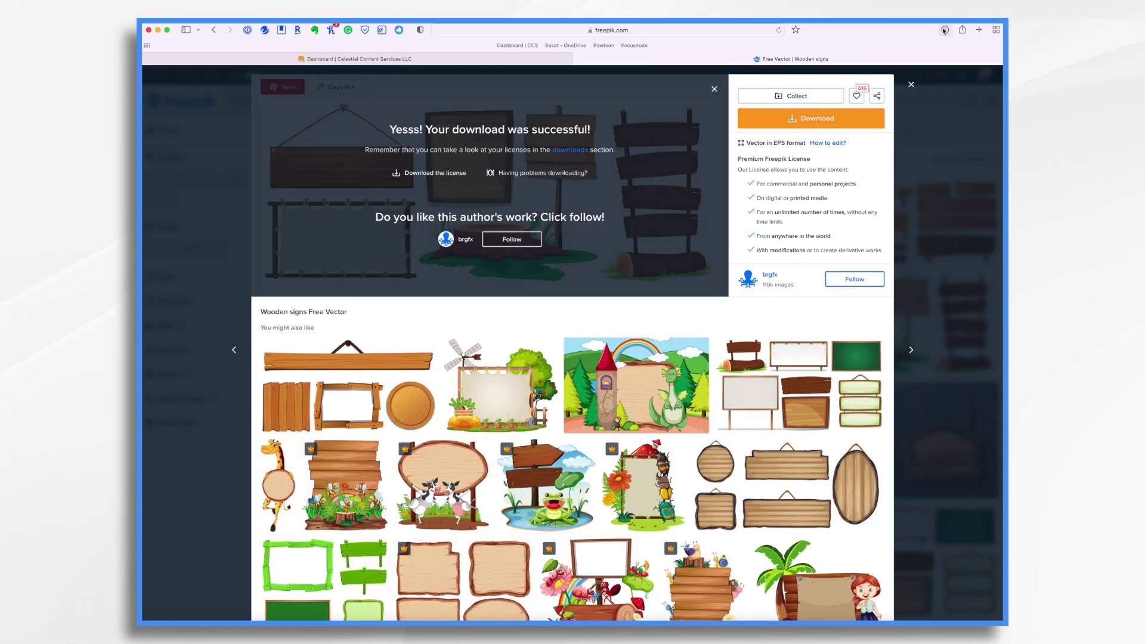
# Step: Open the downloaded wooden-signs folder and open 3852.jpg in Pixelmator Pro
pyautogui.doubleClick(892, 78)
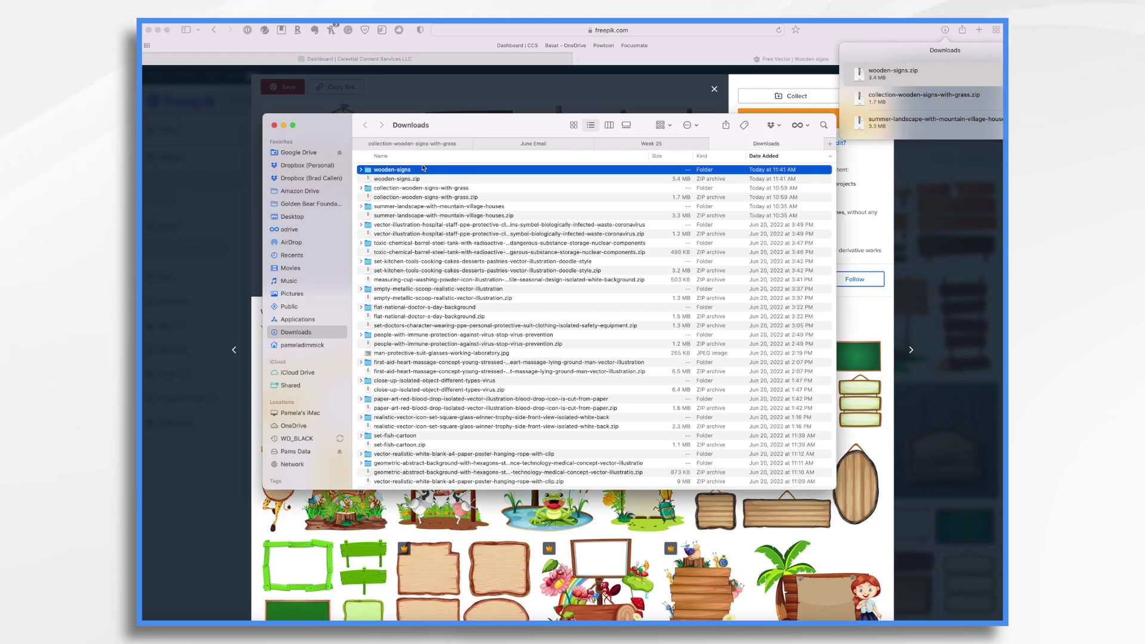
pyautogui.doubleClick(397, 171)
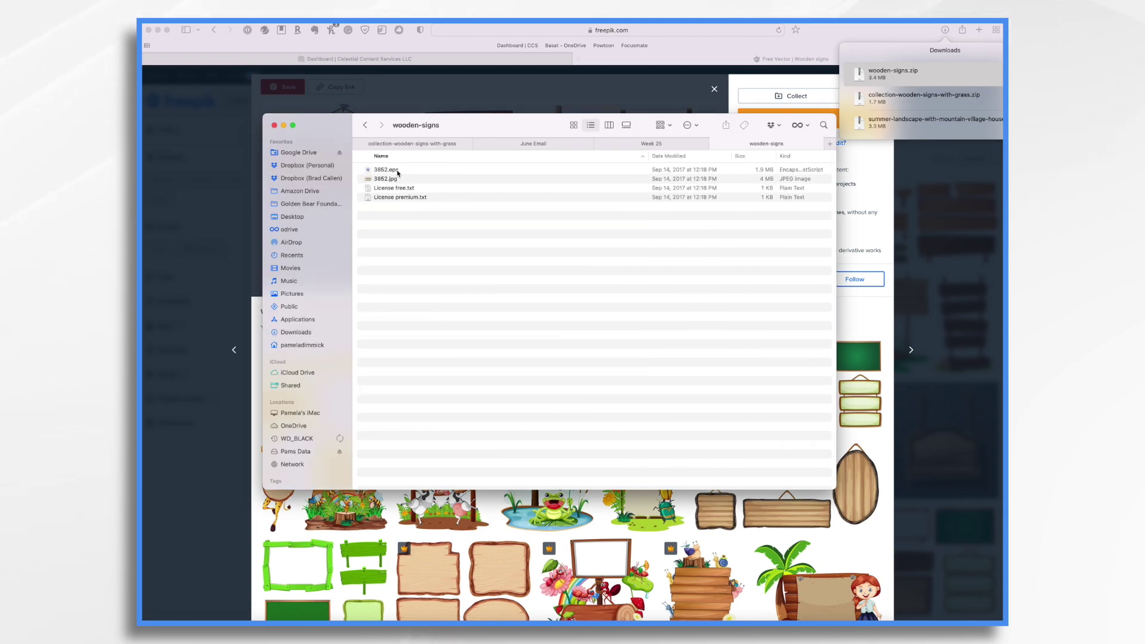
pyautogui.click(393, 180)
pyautogui.rightClick(391, 181)
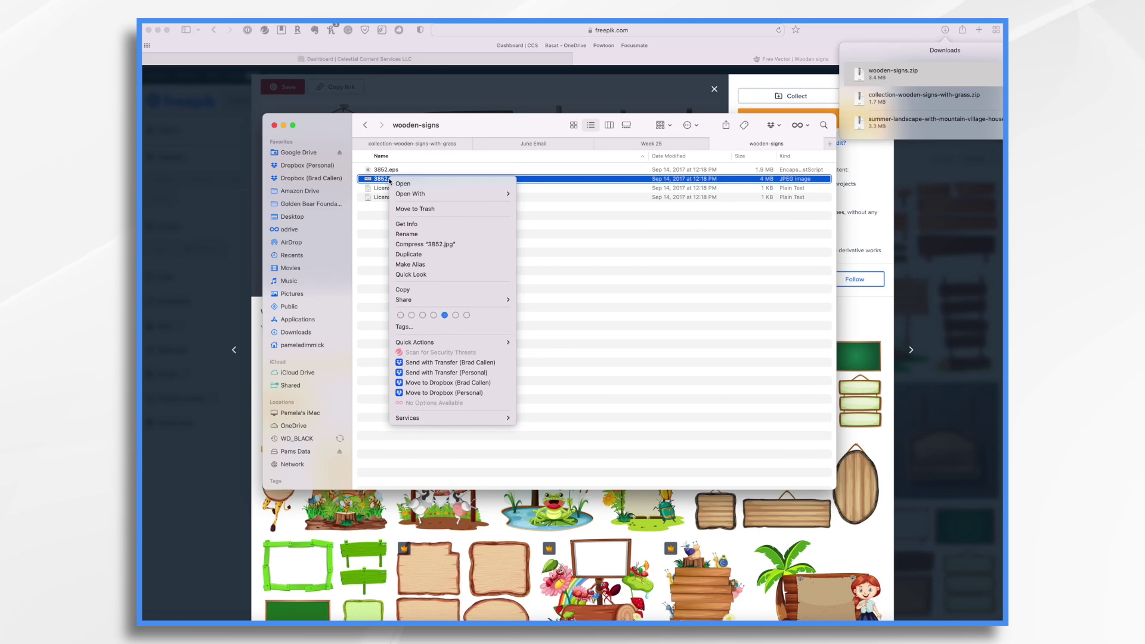
pyautogui.moveTo(453, 194)
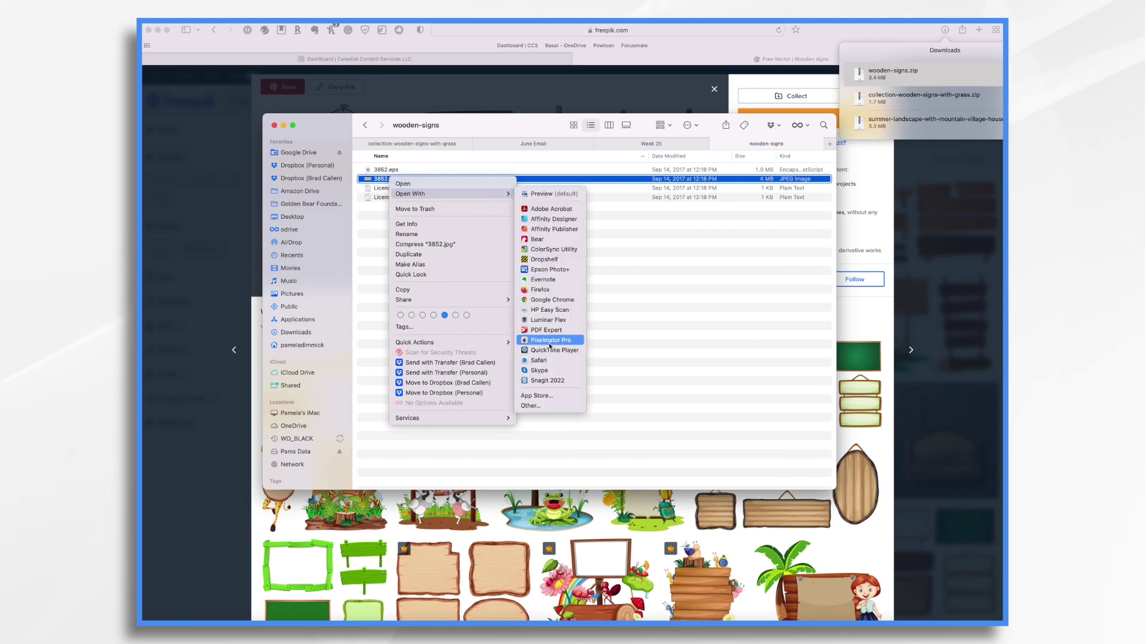
pyautogui.click(538, 322)
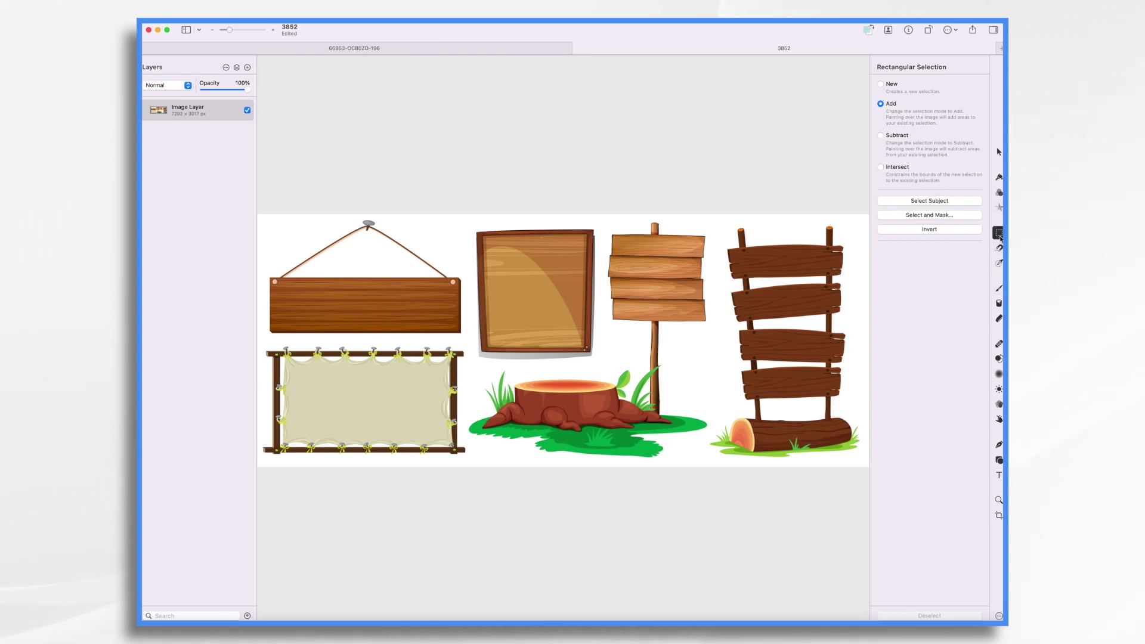
# Step: Use Color Selection to delete the white background around the signs and inside the canvas sign's frame
pyautogui.click(998, 263)
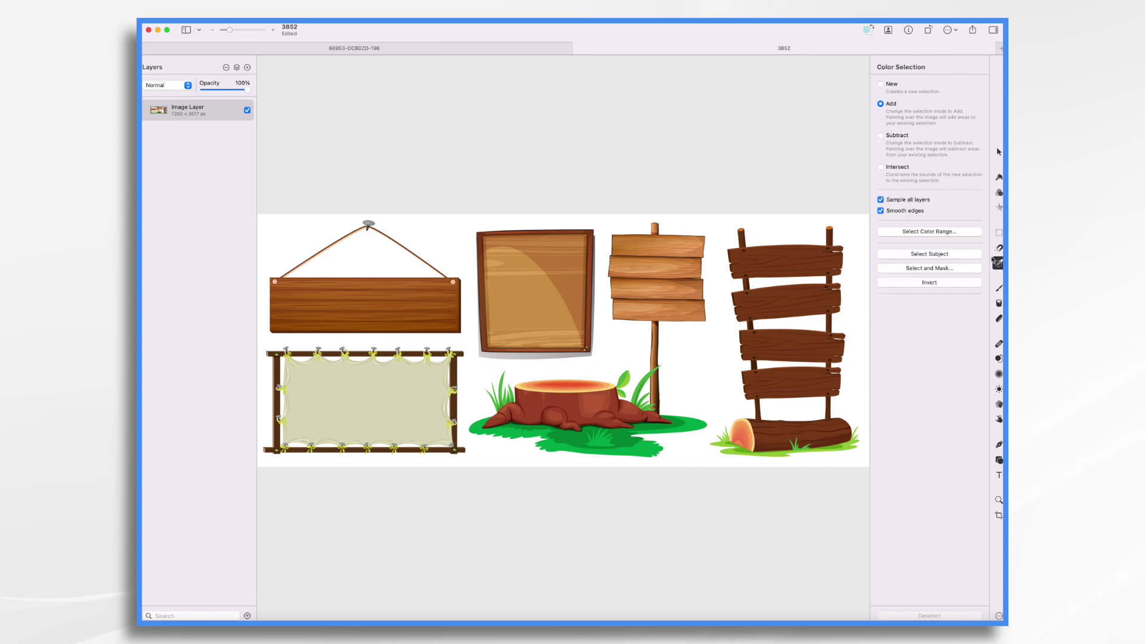
pyautogui.click(468, 224)
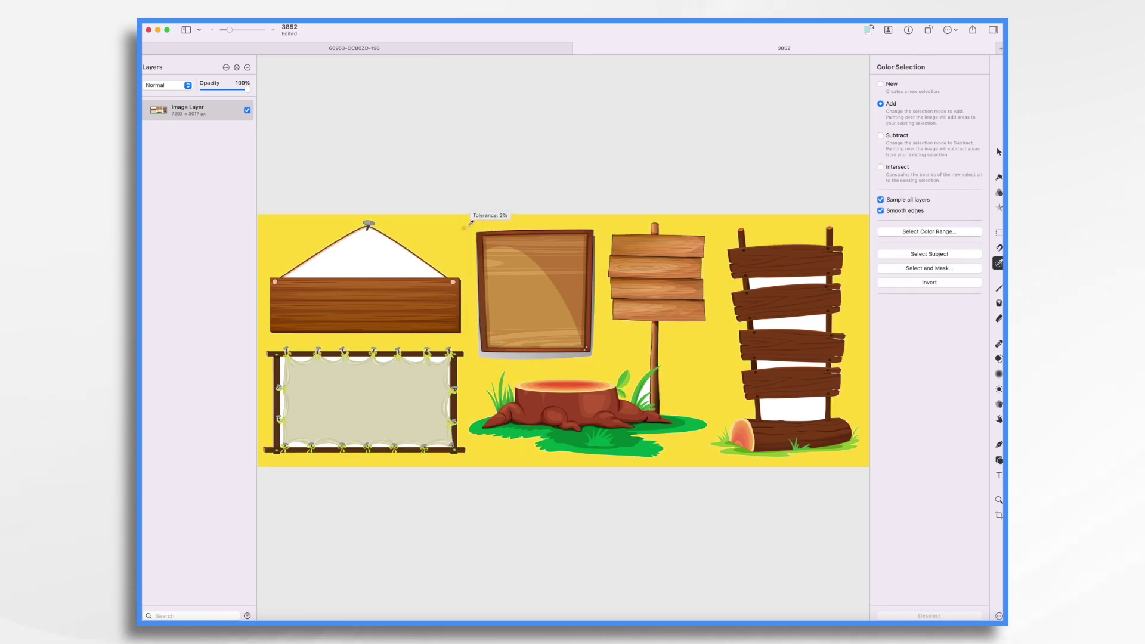
pyautogui.press('Delete')
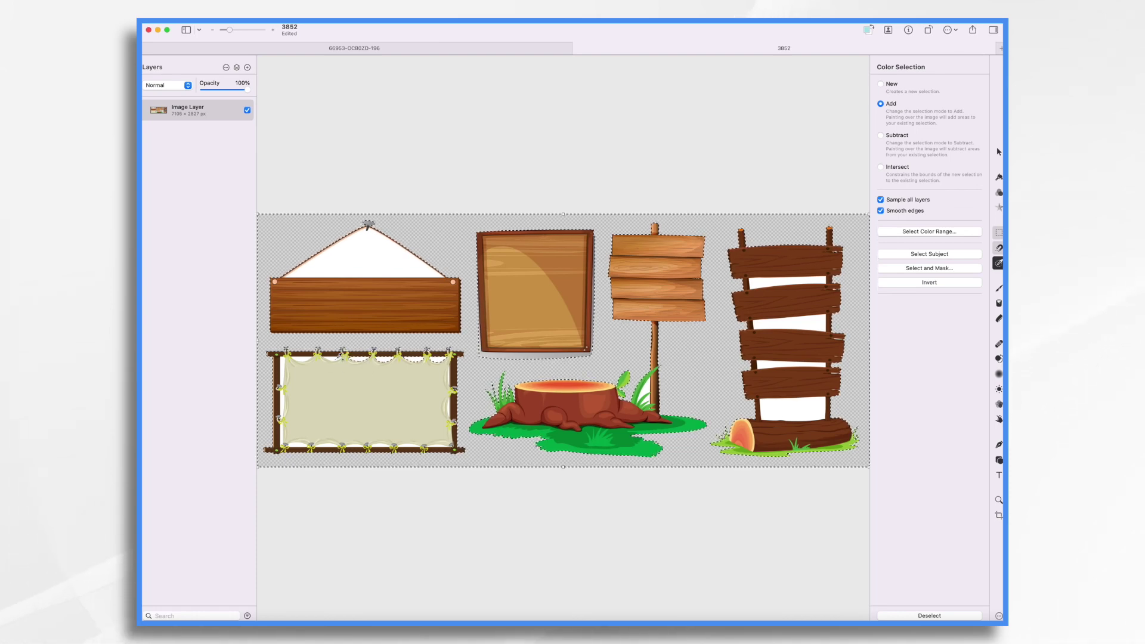
pyautogui.click(286, 368)
pyautogui.moveTo(287, 368); pyautogui.dragTo(285, 391)
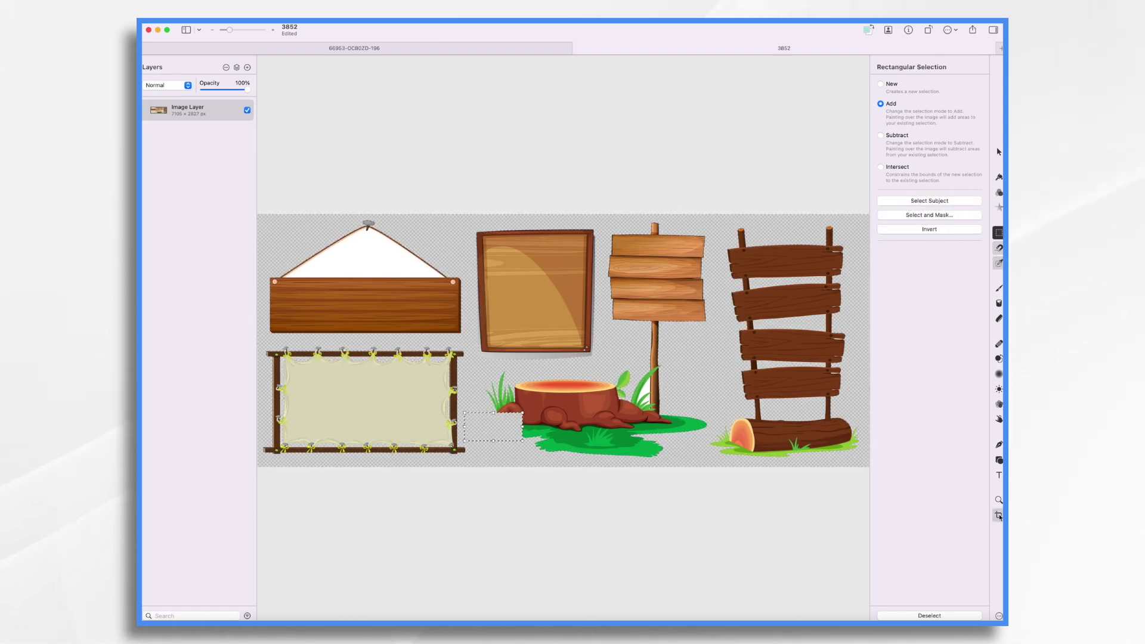
# Step: Crop the image to just the framed canvas sign, 2534 by 1387 px
pyautogui.click(998, 515)
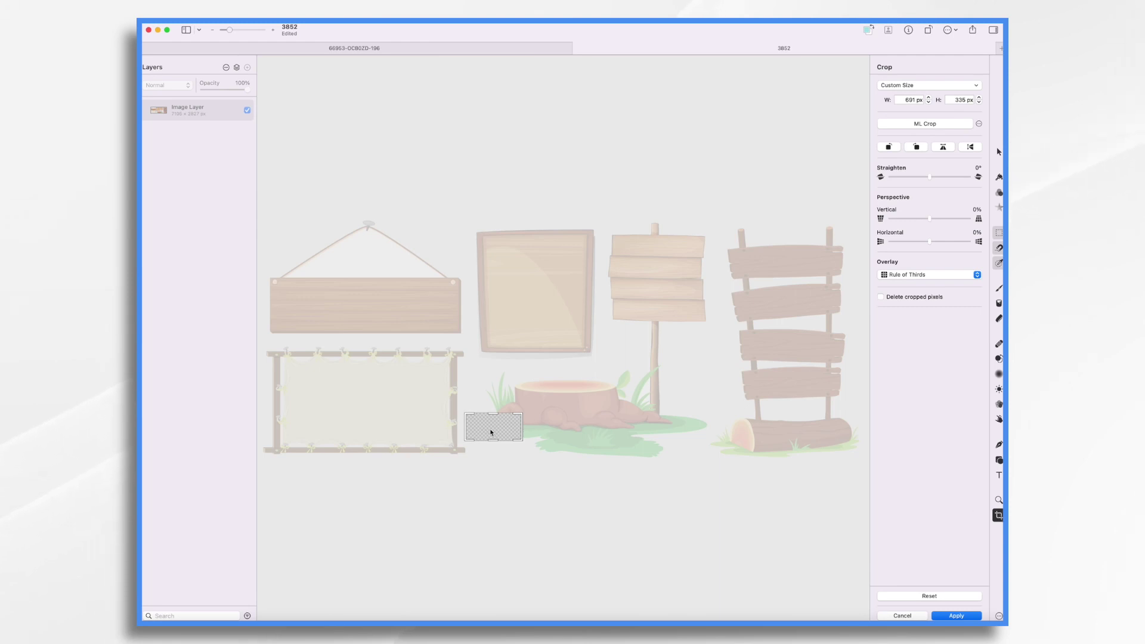
pyautogui.moveTo(490, 432); pyautogui.dragTo(470, 361)
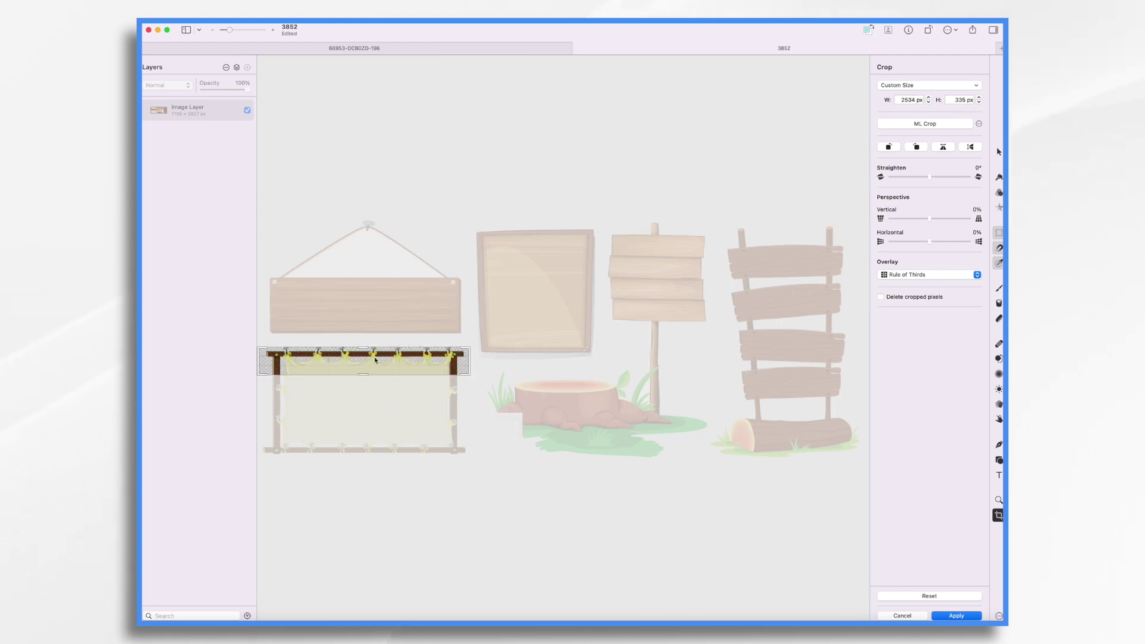
pyautogui.moveTo(362, 347); pyautogui.dragTo(367, 460)
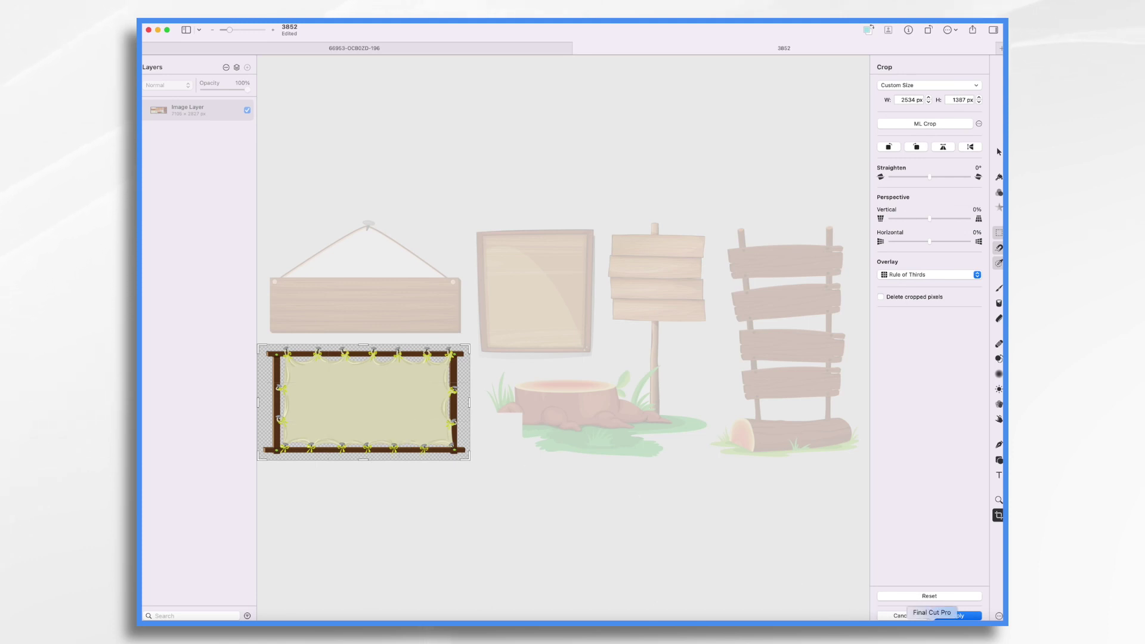
pyautogui.click(958, 616)
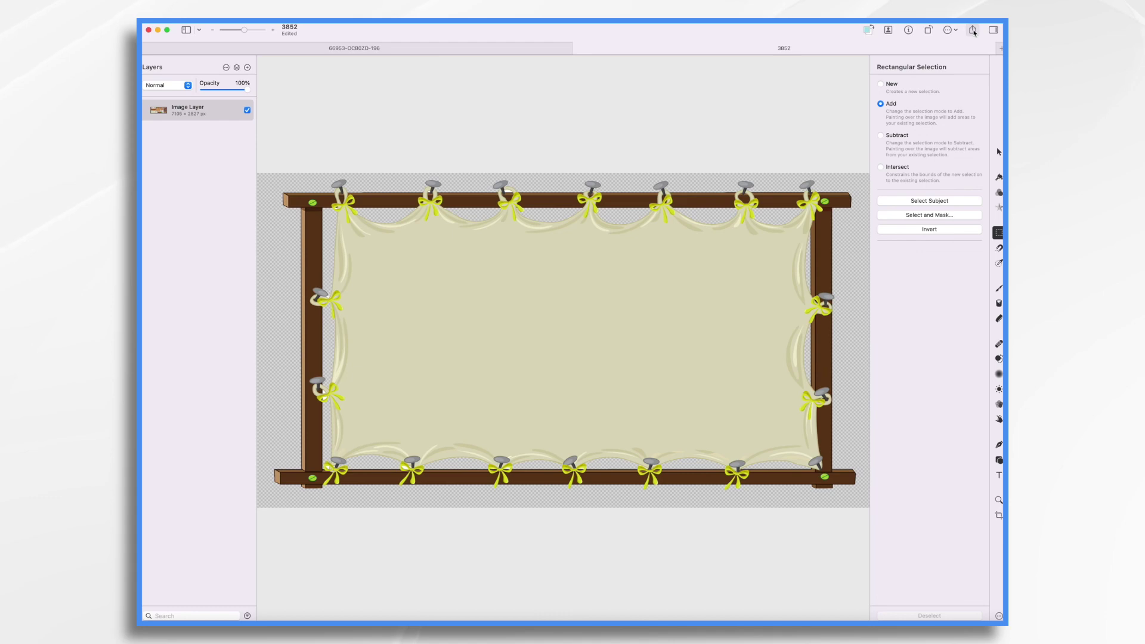
pyautogui.press('w')
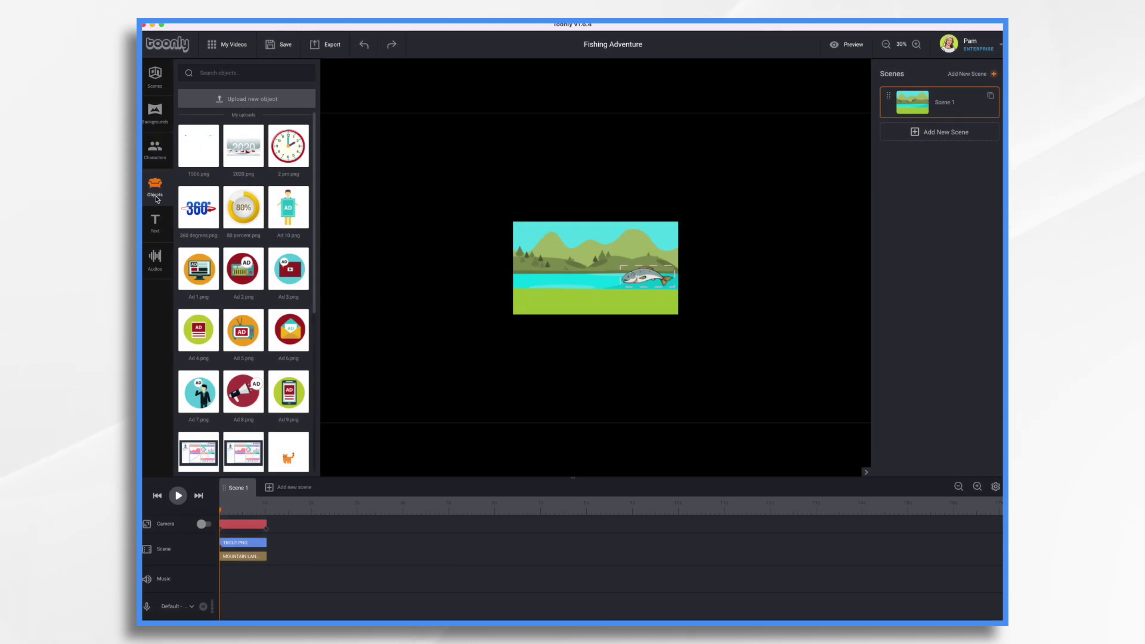
# Step: Upload CANVAS SIGN.png to Toonly as a new object and dismiss the upload dialog
pyautogui.click(248, 100)
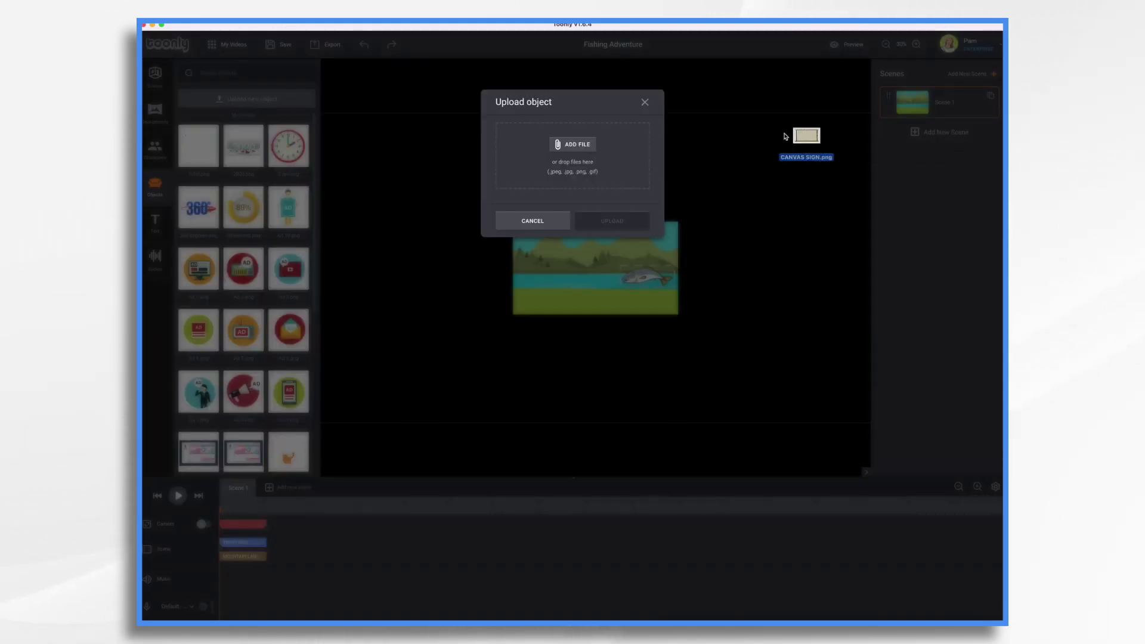
pyautogui.moveTo(787, 134); pyautogui.dragTo(573, 155)
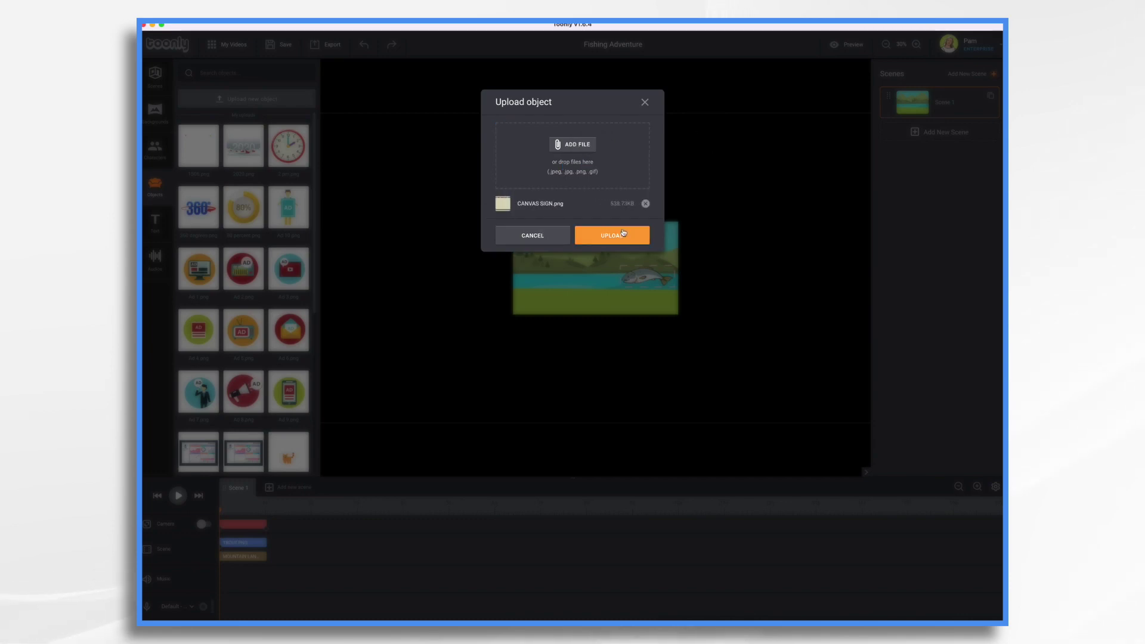
pyautogui.click(614, 236)
pyautogui.click(644, 104)
# Step: Search the objects for "can", add CANVAS SIGN.png to the scene and shrink it to fit over the mountain background
pyautogui.write('c')
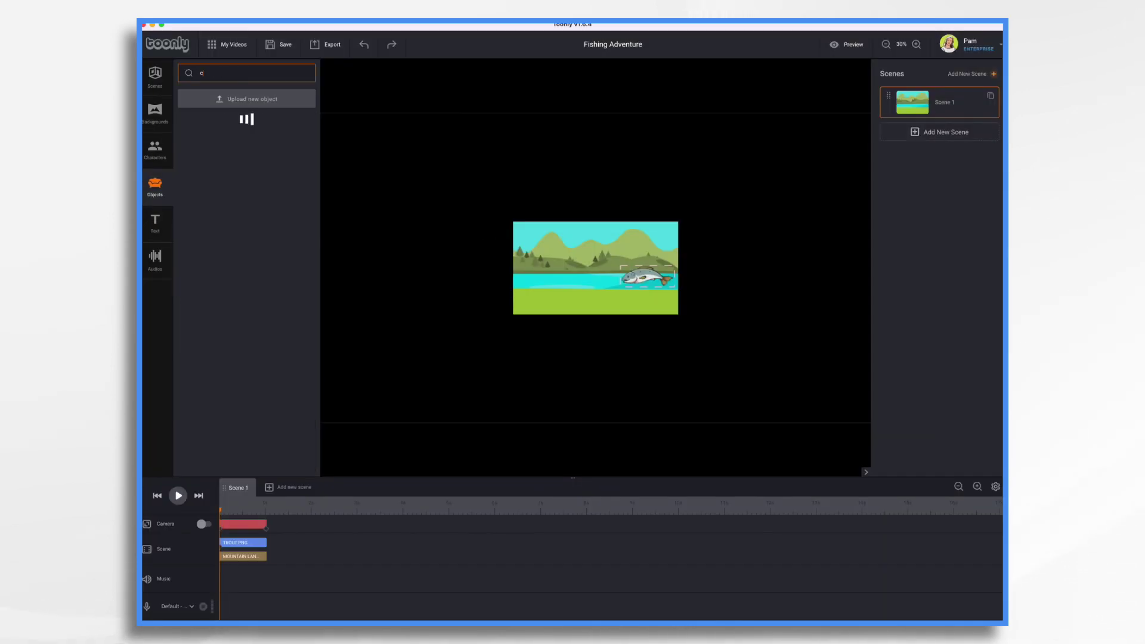
pyautogui.write('an')
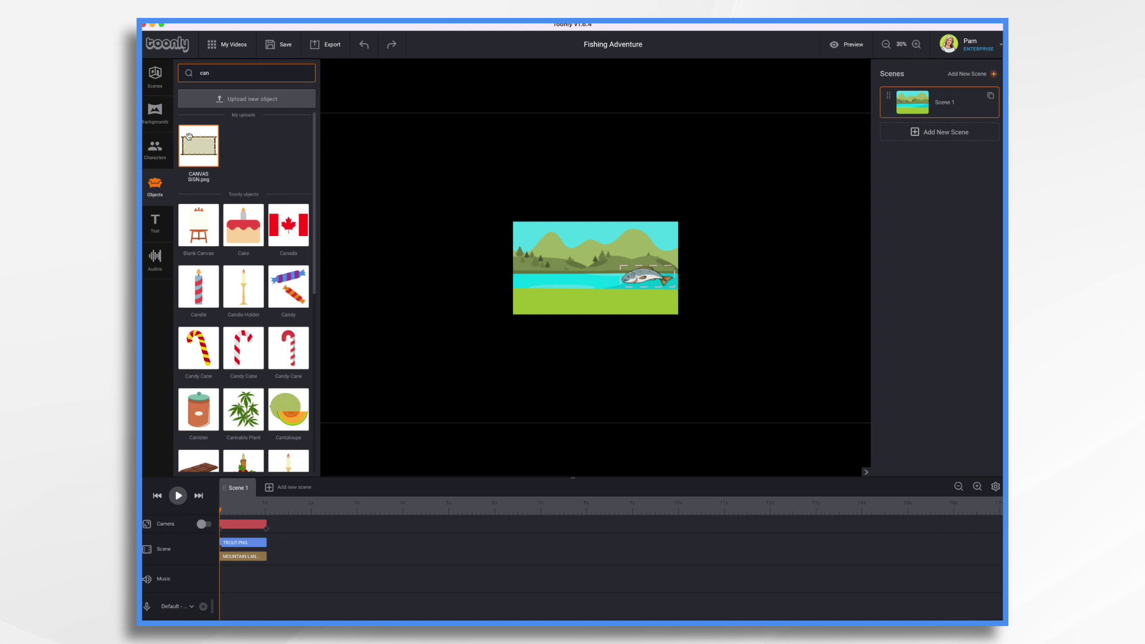
pyautogui.moveTo(201, 149); pyautogui.dragTo(583, 259)
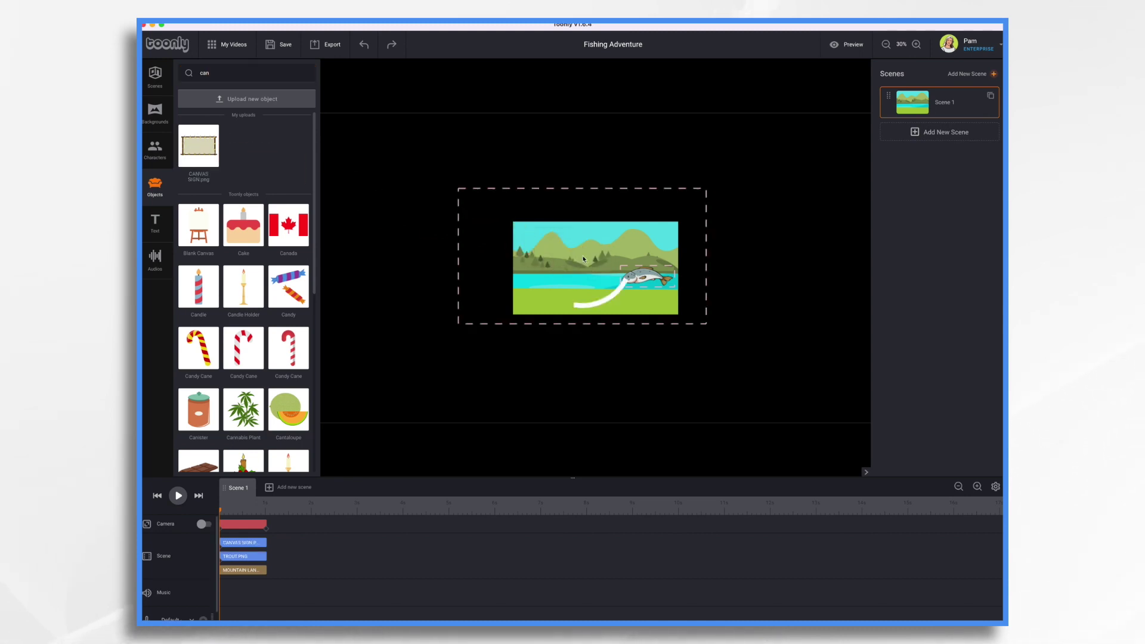
pyautogui.click(583, 259)
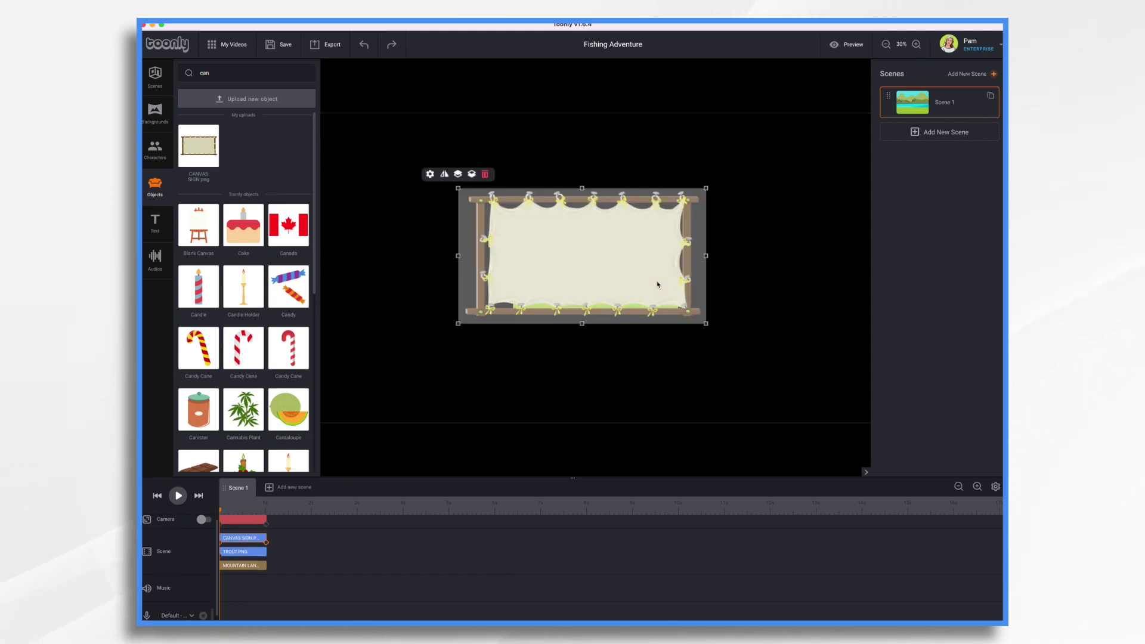
pyautogui.moveTo(705, 322); pyautogui.dragTo(635, 281)
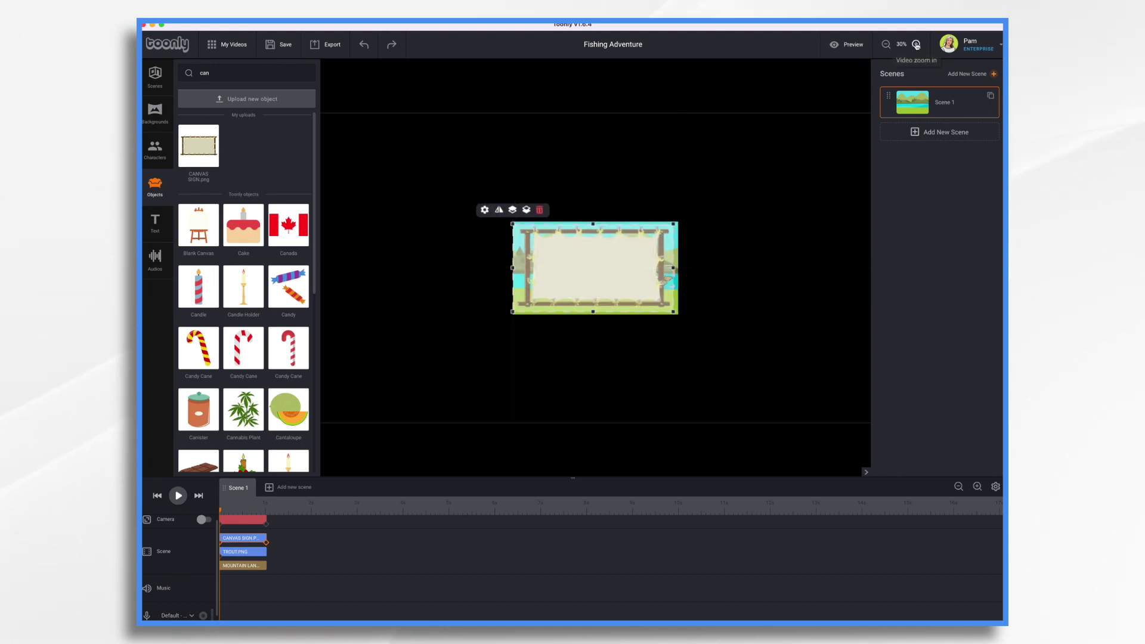
# Step: Play the scene and extend the mountain landscape clip on the timeline to about 5 seconds
pyautogui.click(916, 45)
pyautogui.click(916, 45)
pyautogui.click(916, 45)
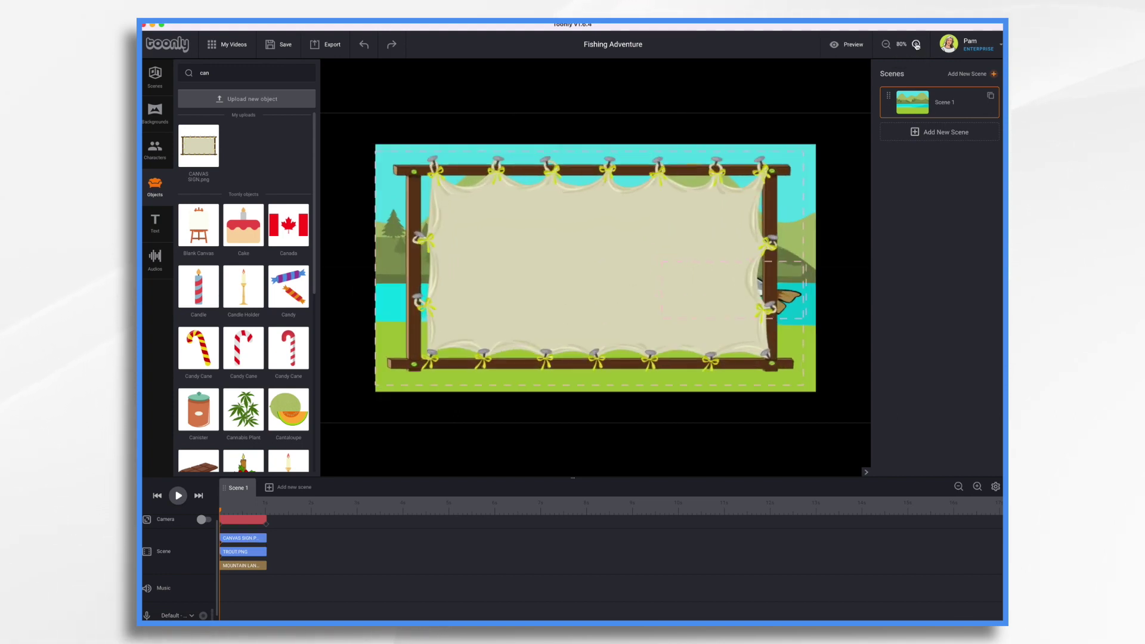
pyautogui.click(916, 45)
pyautogui.click(916, 44)
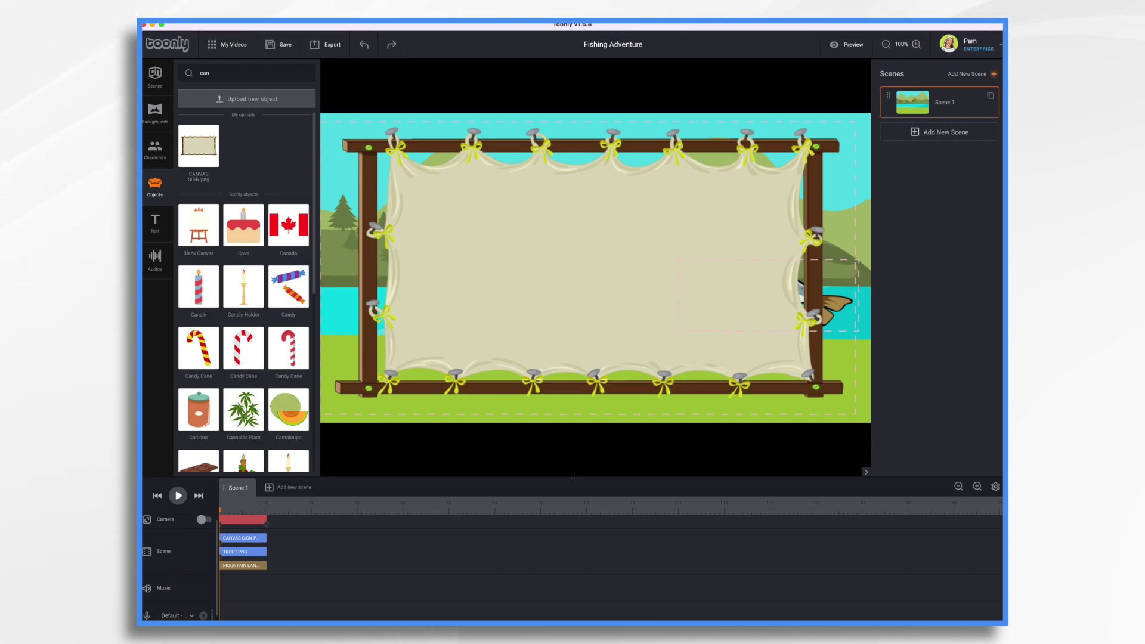
pyautogui.click(178, 495)
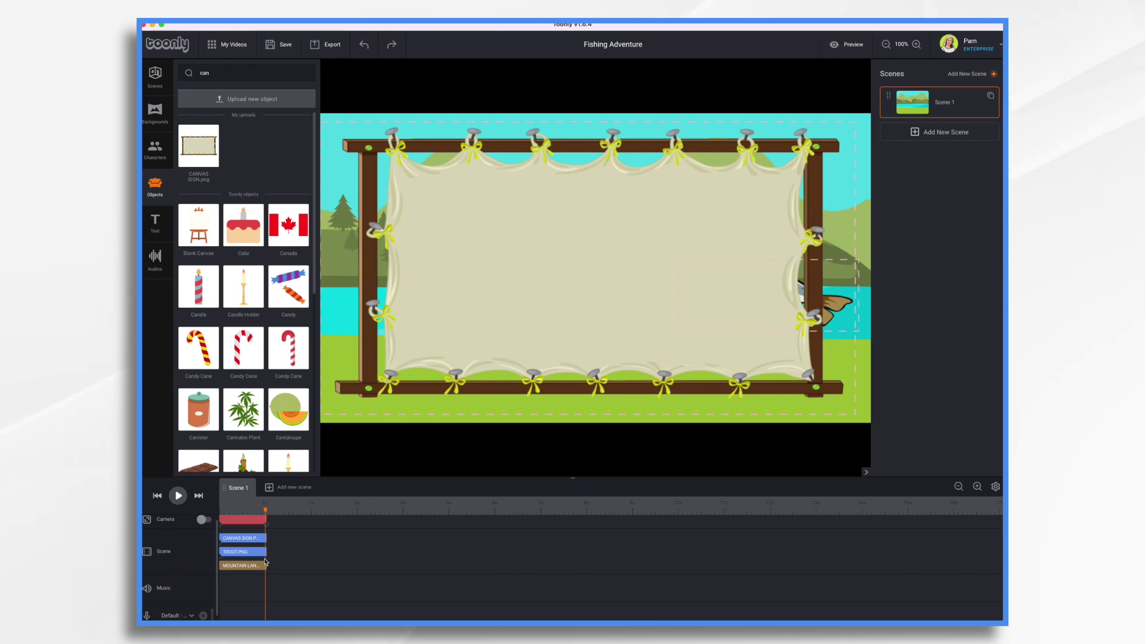
pyautogui.moveTo(264, 569); pyautogui.dragTo(451, 572)
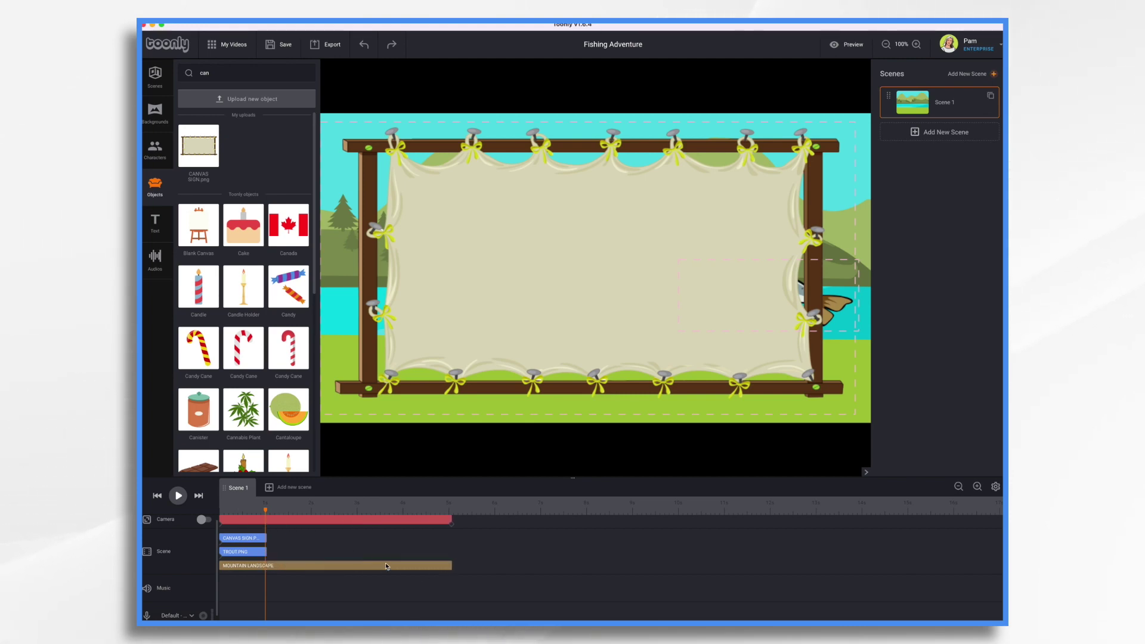
# Step: Stagger the clips so the canvas sign starts at about 0.4 s and the trout at about 1 s, and play the scene
pyautogui.moveTo(247, 552); pyautogui.dragTo(279, 536)
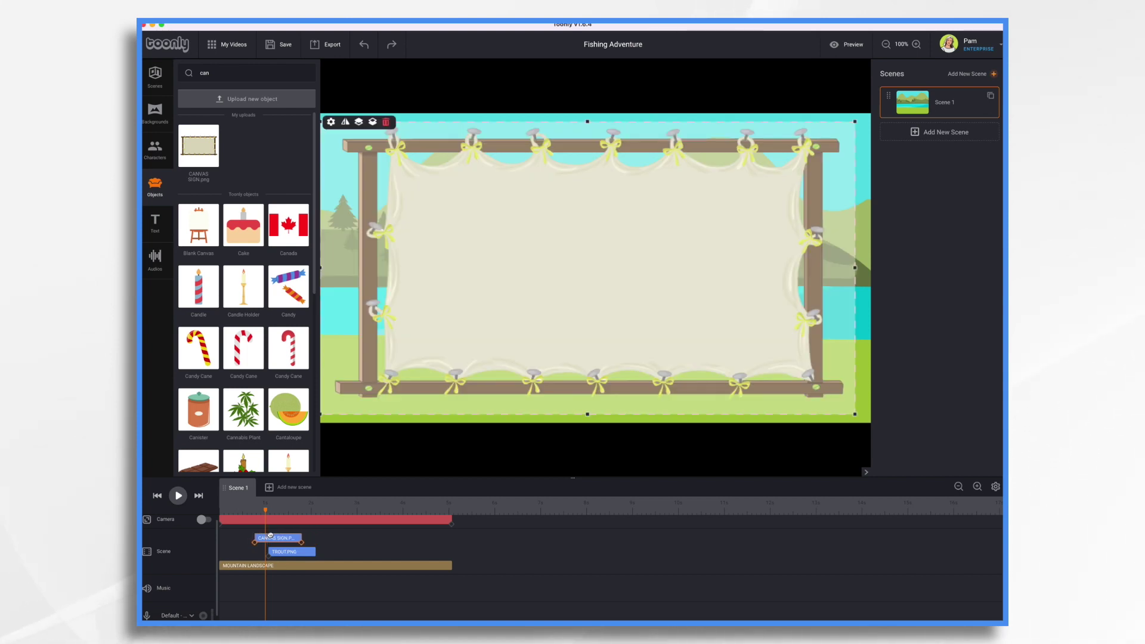
pyautogui.moveTo(270, 536); pyautogui.dragTo(233, 512)
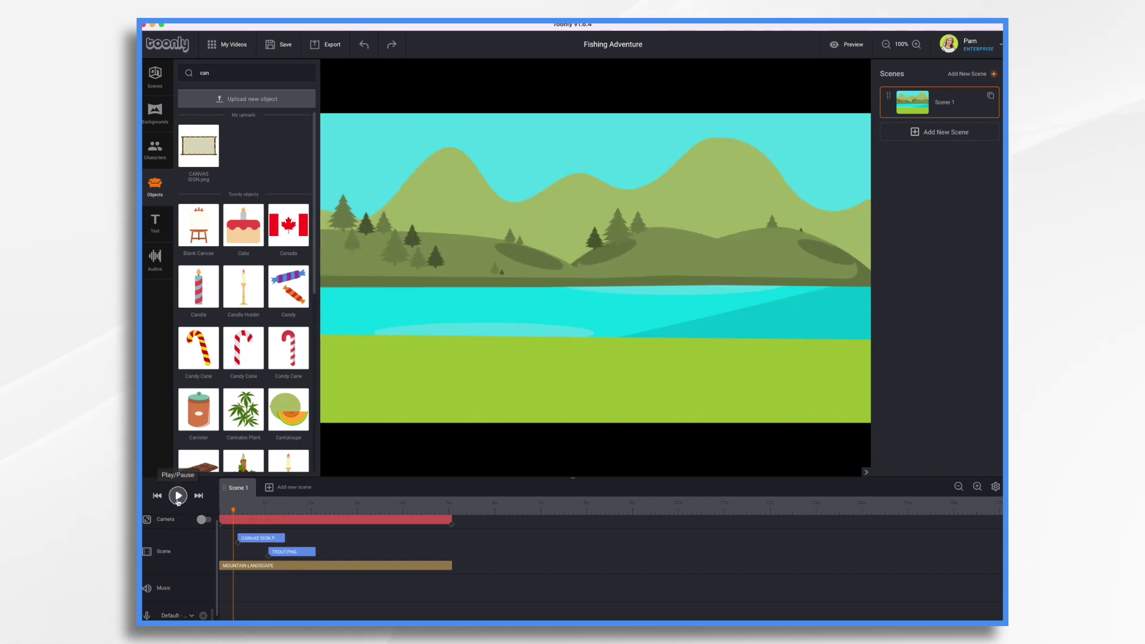
pyautogui.click(177, 496)
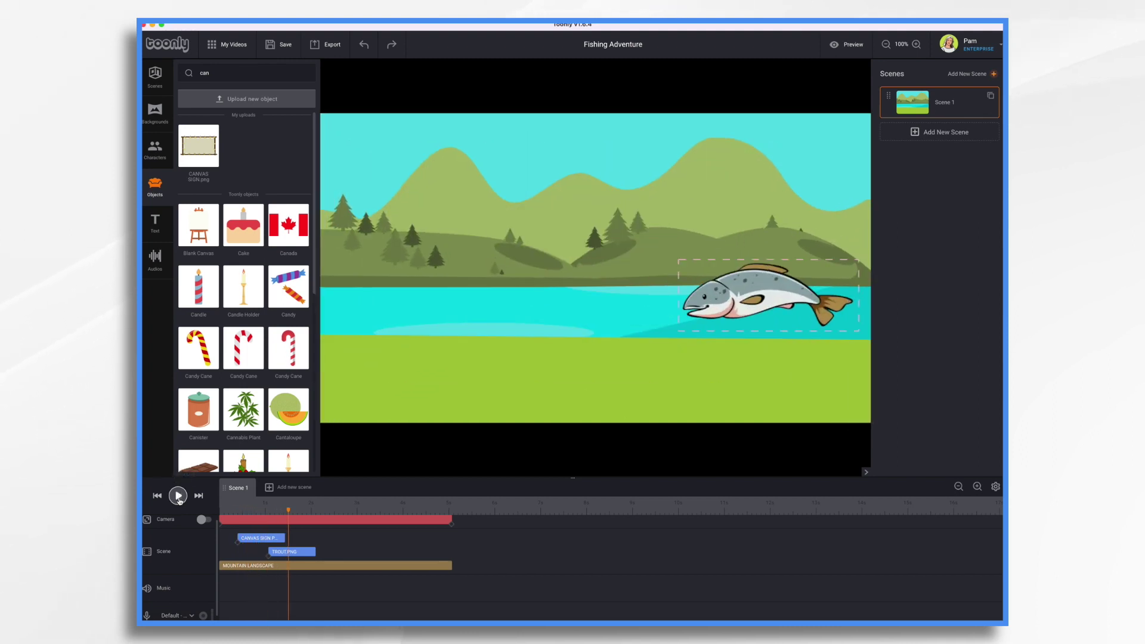
# Step: Set the canvas sign's In Effect and Out Effect to Instant and play the scene from before the sign's clip
pyautogui.click(249, 538)
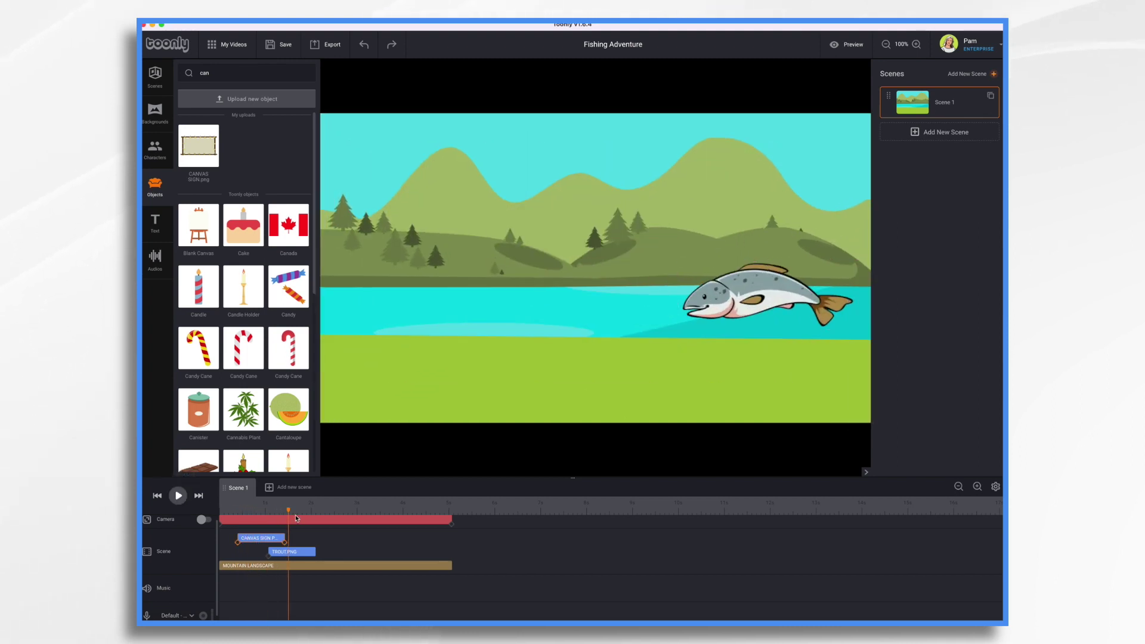
pyautogui.click(263, 512)
pyautogui.click(261, 538)
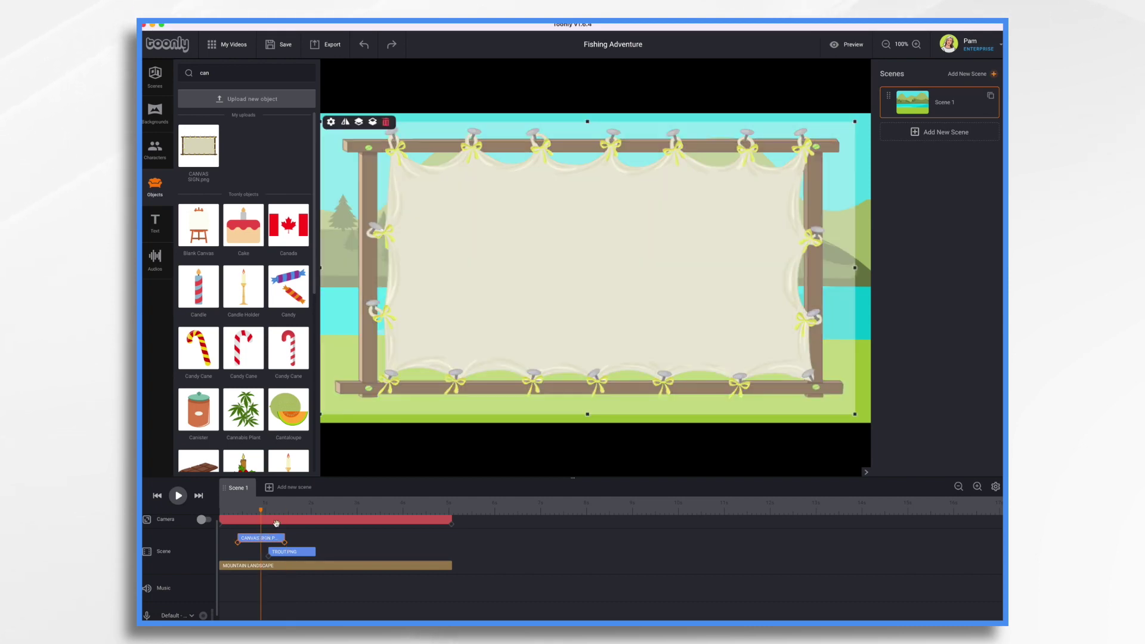
pyautogui.click(332, 123)
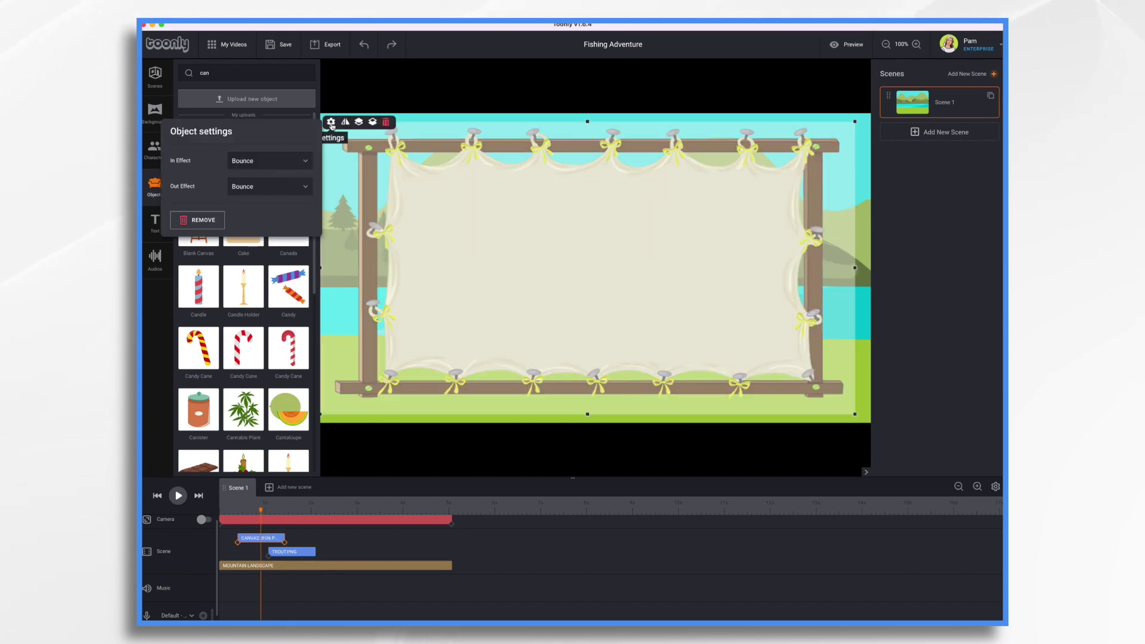
pyautogui.click(271, 160)
pyautogui.click(242, 179)
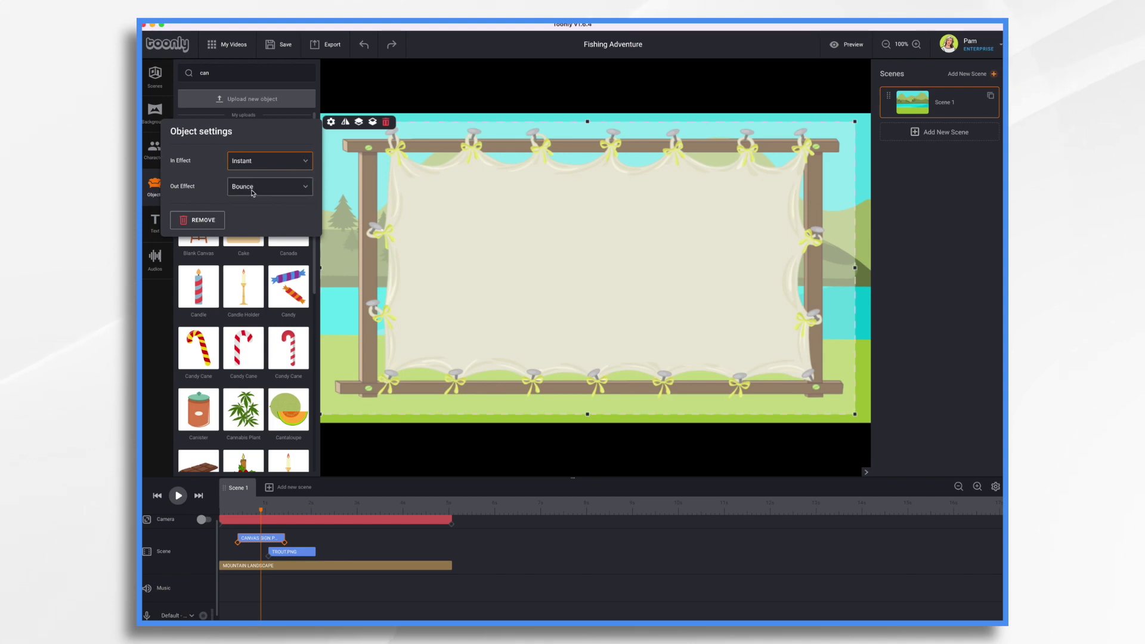
pyautogui.click(250, 186)
pyautogui.click(242, 205)
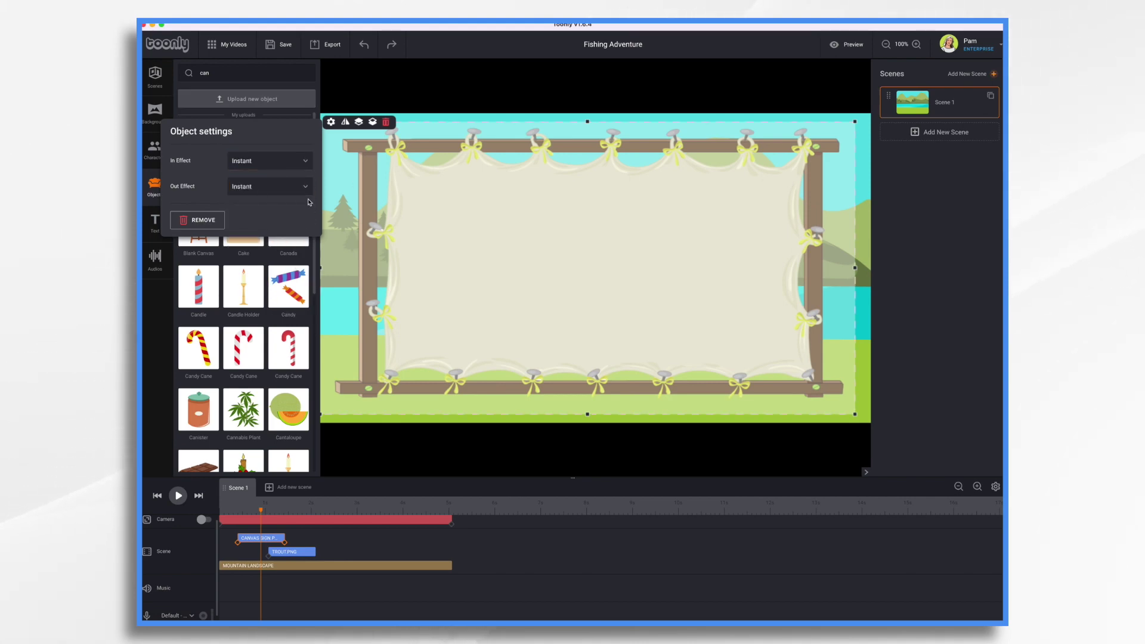
pyautogui.moveTo(263, 513); pyautogui.dragTo(232, 514)
pyautogui.click(178, 495)
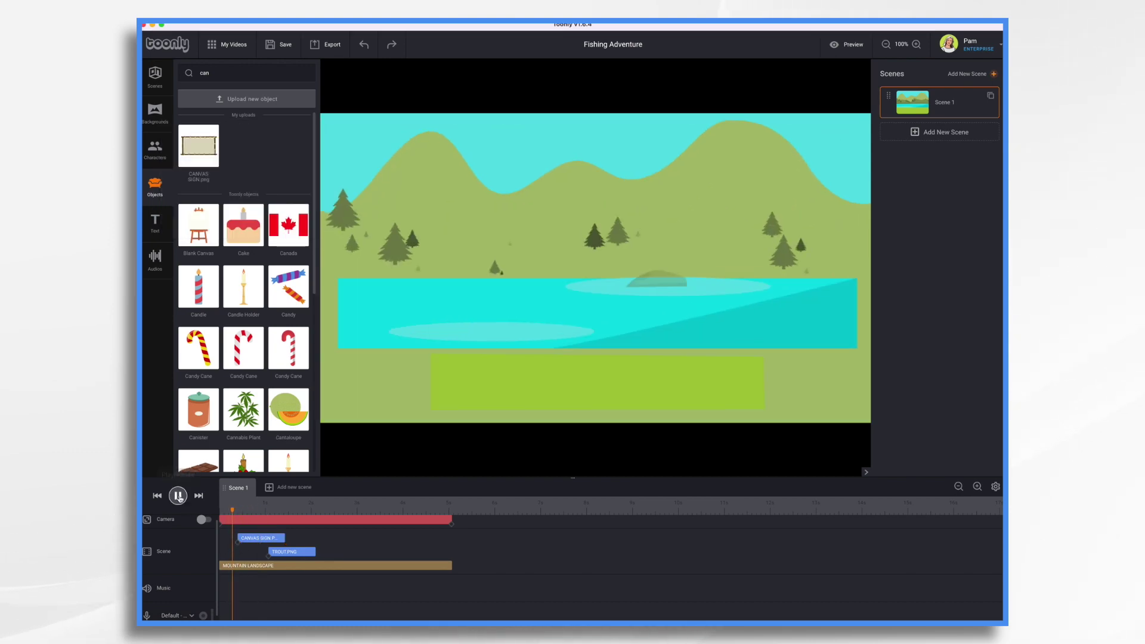
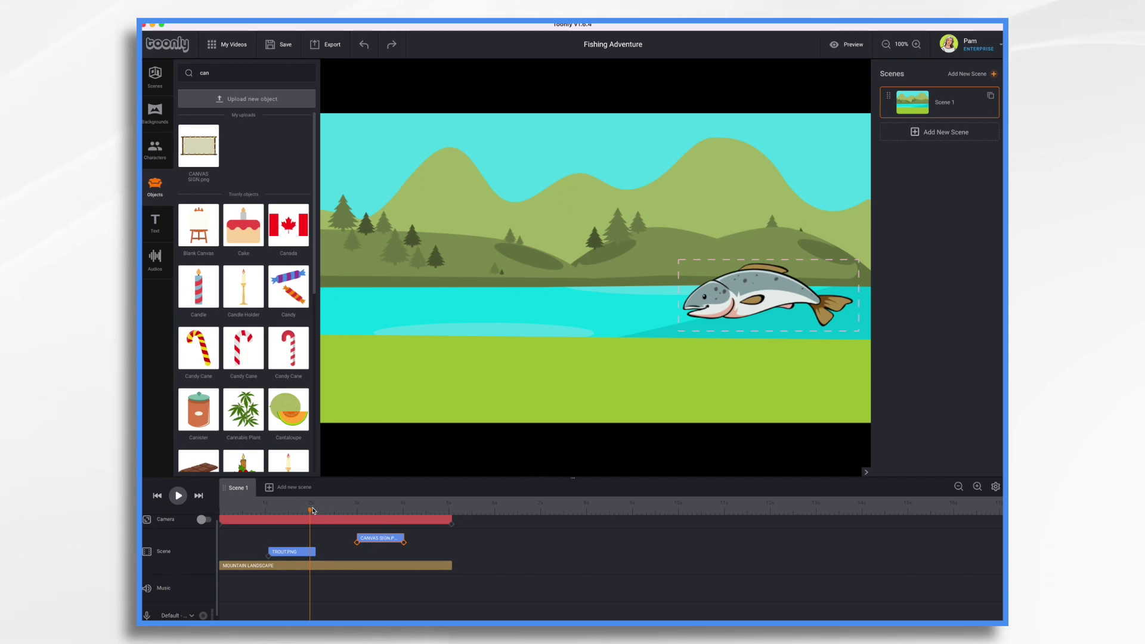
# Step: Enlarge the canvas sign slightly and nudge it to sit vertically centred over the background
pyautogui.moveTo(311, 511); pyautogui.dragTo(379, 519)
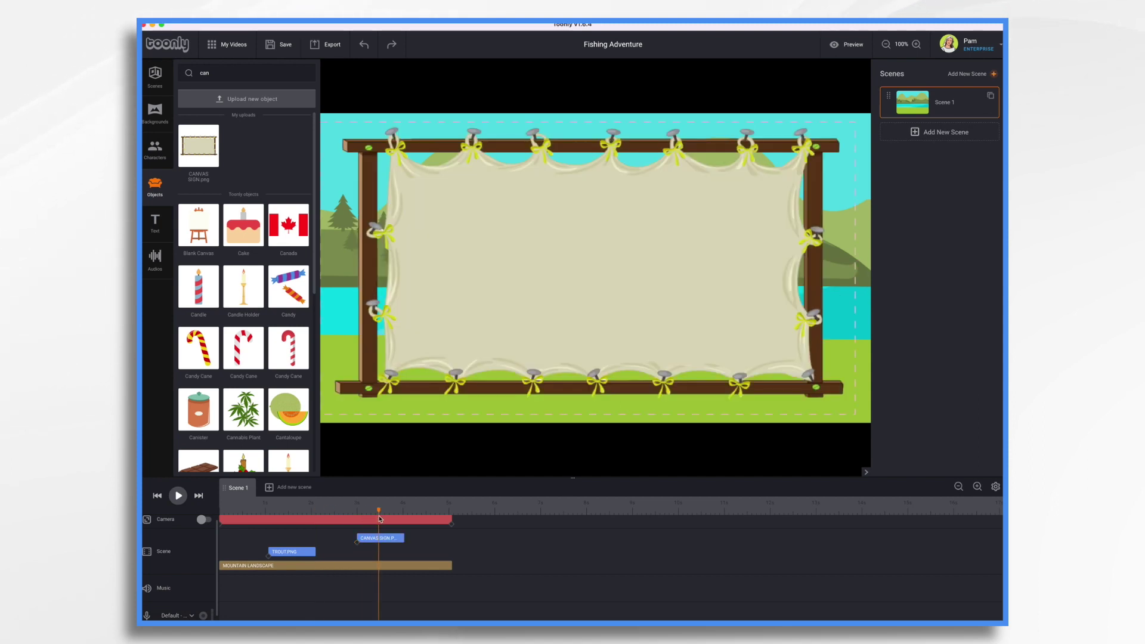
pyautogui.click(388, 537)
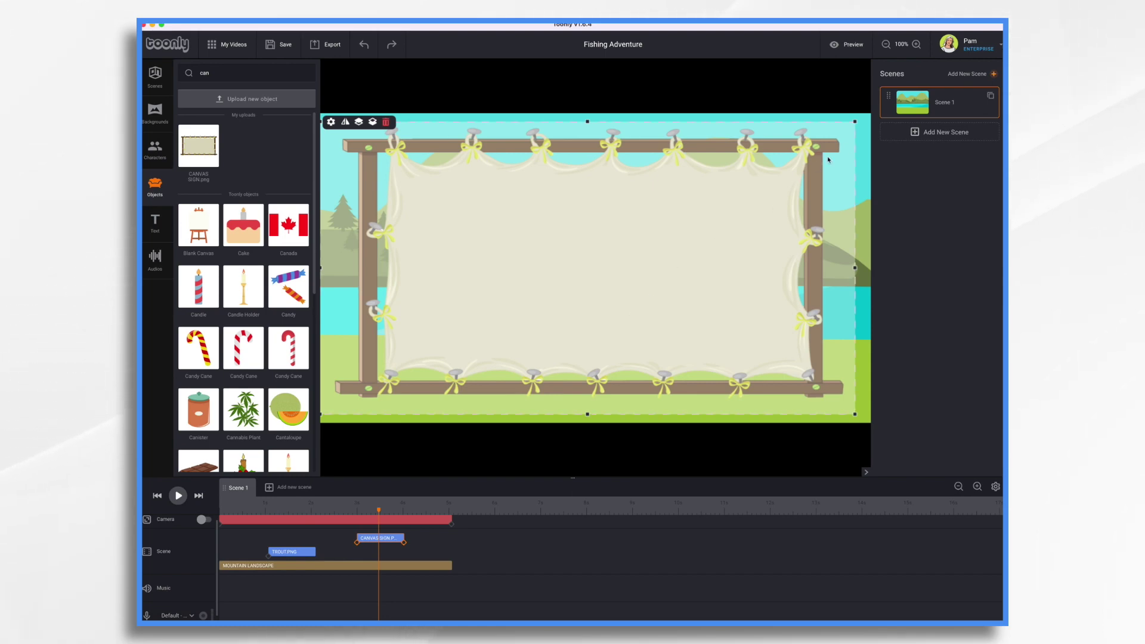
pyautogui.moveTo(855, 121)
pyautogui.mouseDown()
pyautogui.moveTo(785, 156)
pyautogui.moveTo(862, 122)
pyautogui.mouseUp()
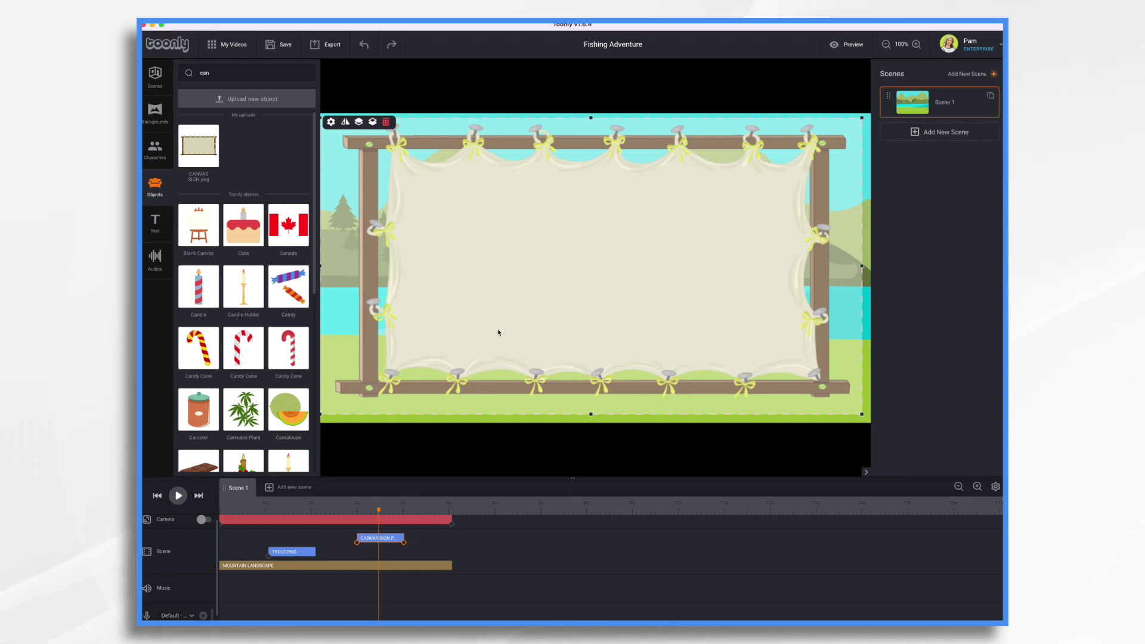
pyautogui.moveTo(603, 257); pyautogui.dragTo(602, 258)
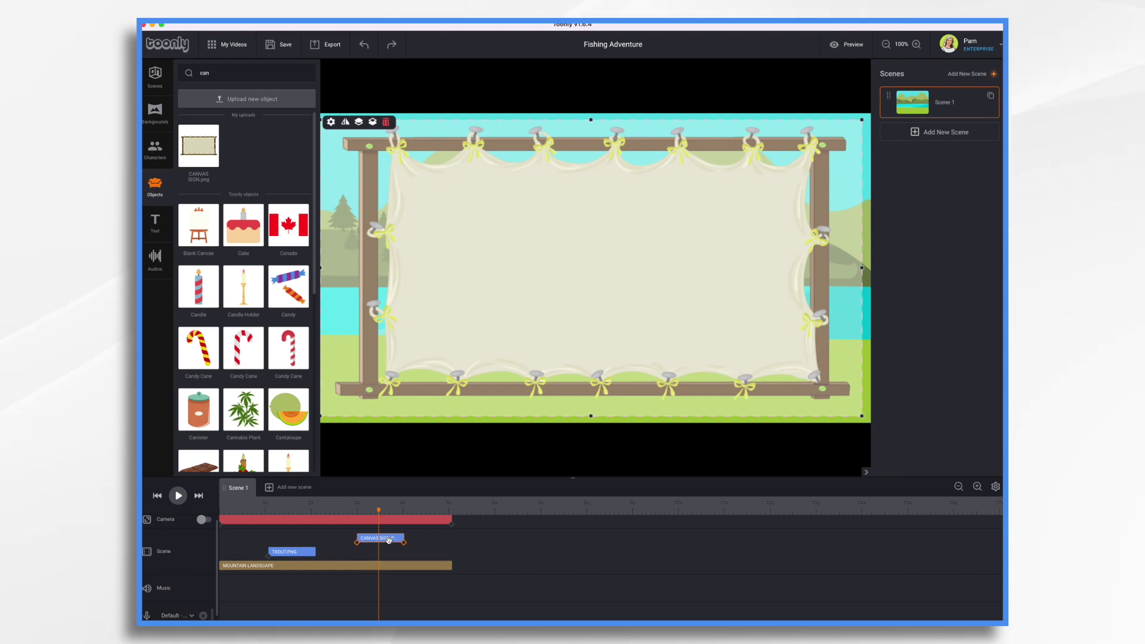
# Step: Paste a copy of the canvas sign and place its clip directly before the original, from about 2 to 3 s
pyautogui.hotkey('ctrl', 'v')
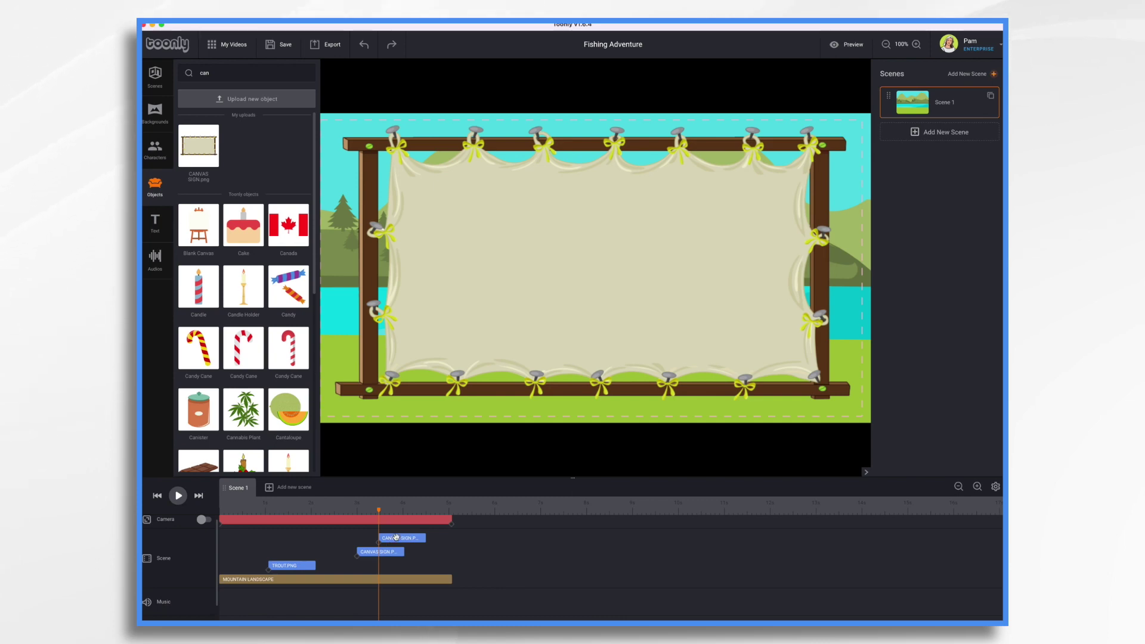
pyautogui.moveTo(396, 538); pyautogui.dragTo(340, 539)
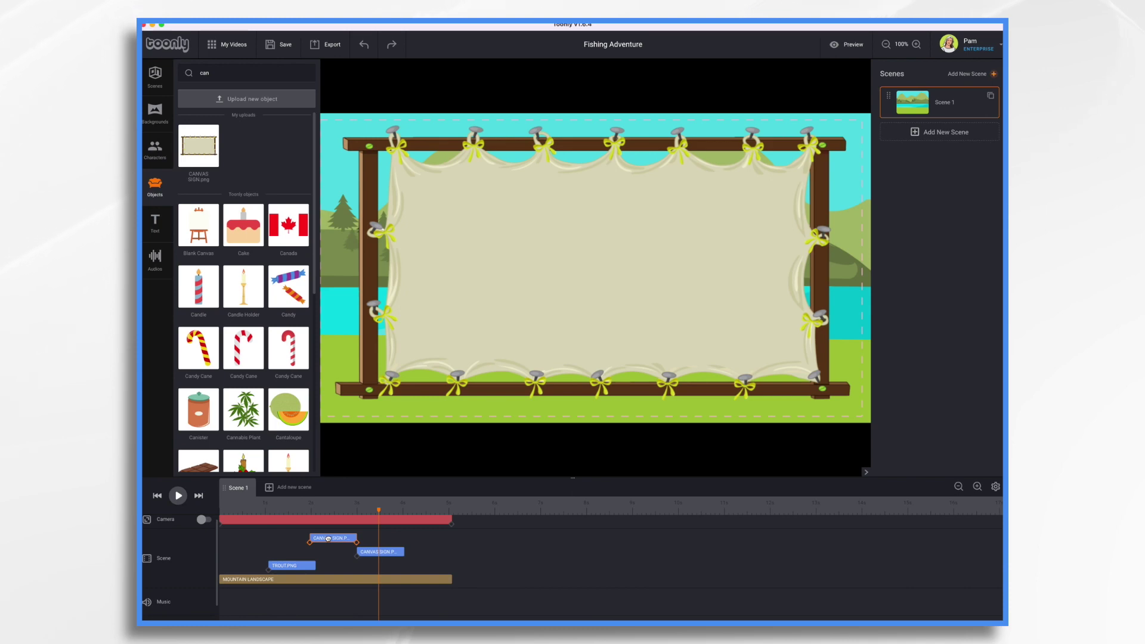
pyautogui.moveTo(378, 511)
pyautogui.mouseDown()
pyautogui.moveTo(350, 516)
pyautogui.moveTo(367, 517)
pyautogui.mouseUp()
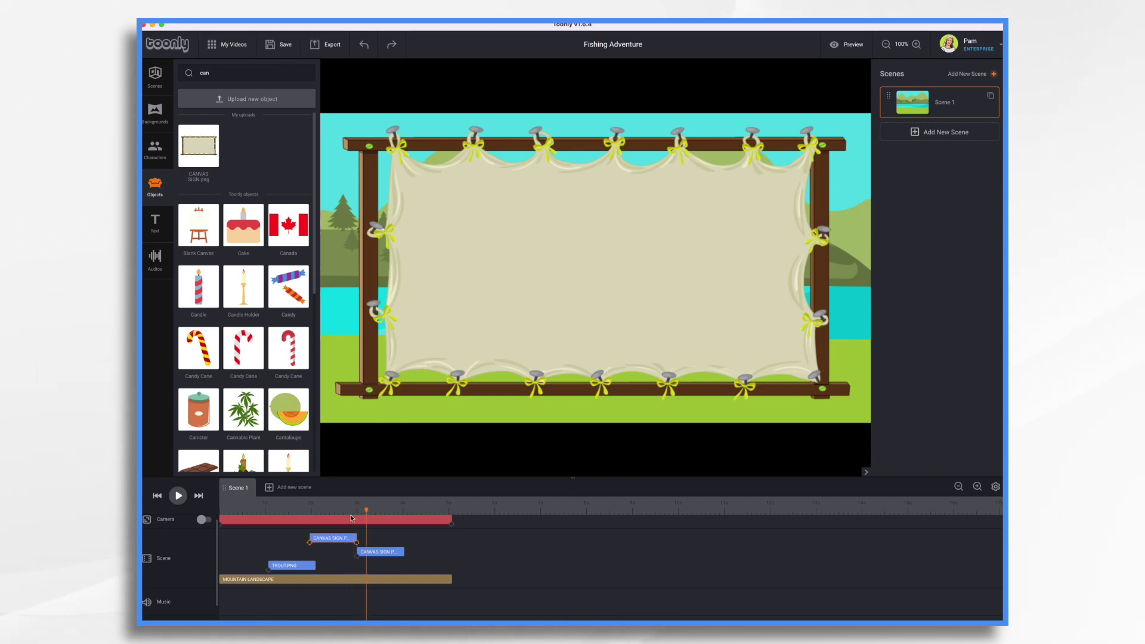
pyautogui.moveTo(352, 516); pyautogui.dragTo(347, 508)
# Step: At the copied sign's starting keyframe, shrink the sign and place it just below the scene, and play the animation
pyautogui.click(347, 539)
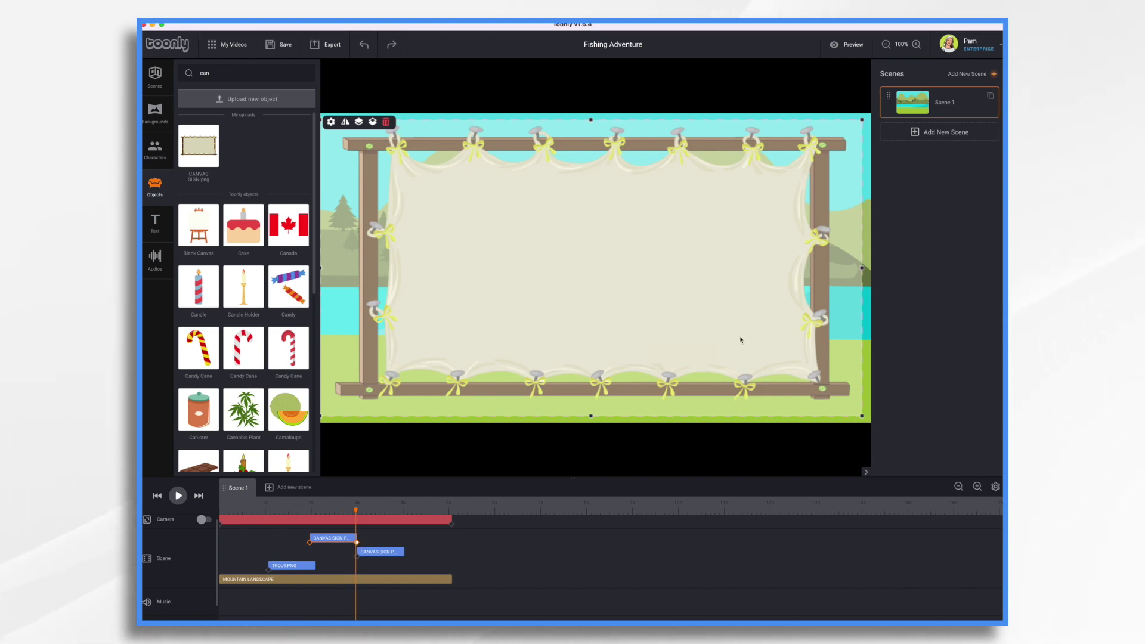
pyautogui.click(309, 544)
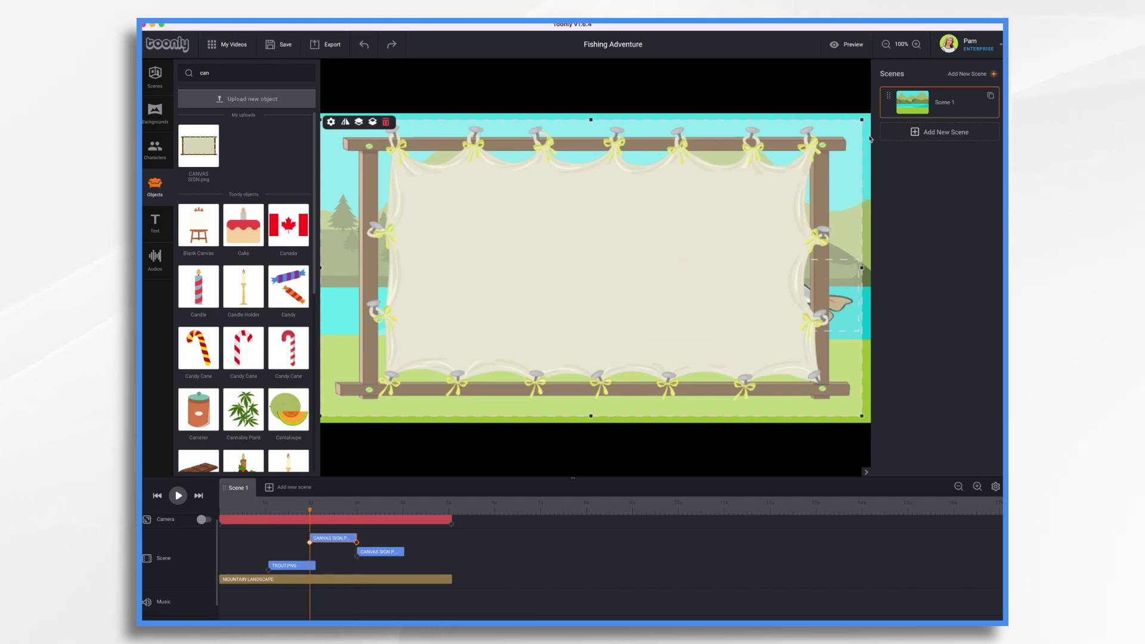
pyautogui.moveTo(862, 119); pyautogui.dragTo(656, 231)
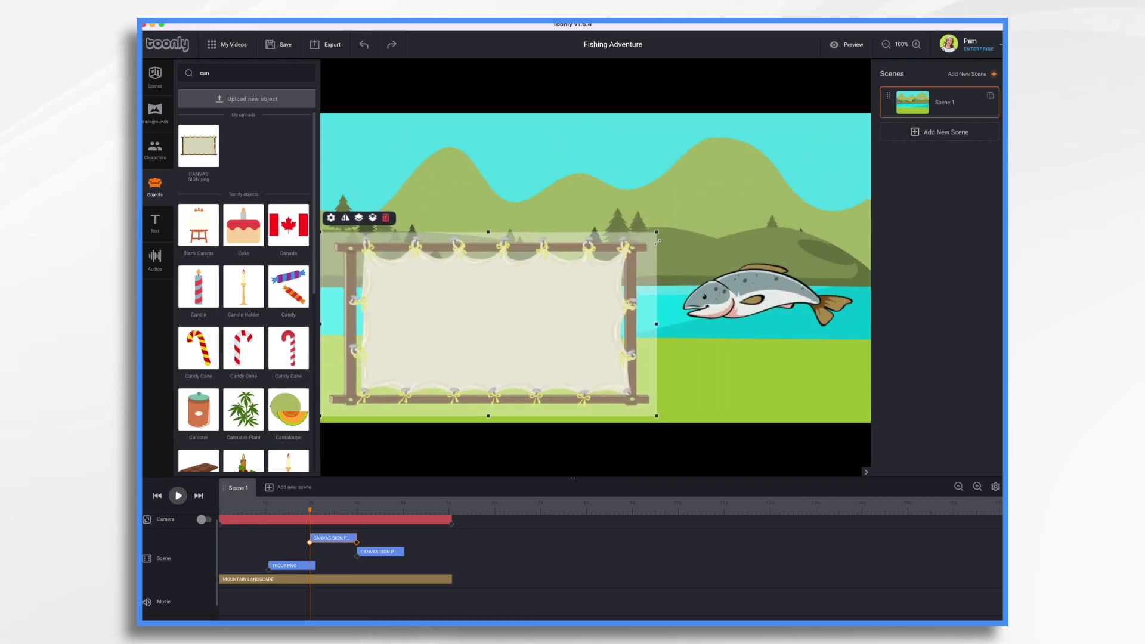
pyautogui.moveTo(487, 309); pyautogui.dragTo(597, 462)
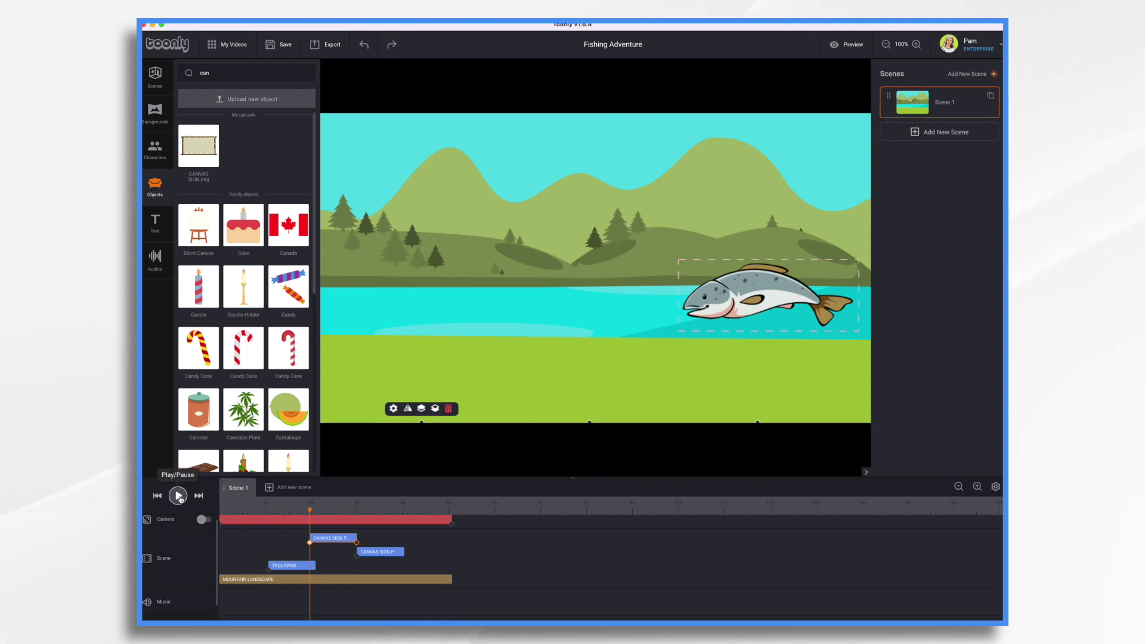
pyautogui.click(178, 495)
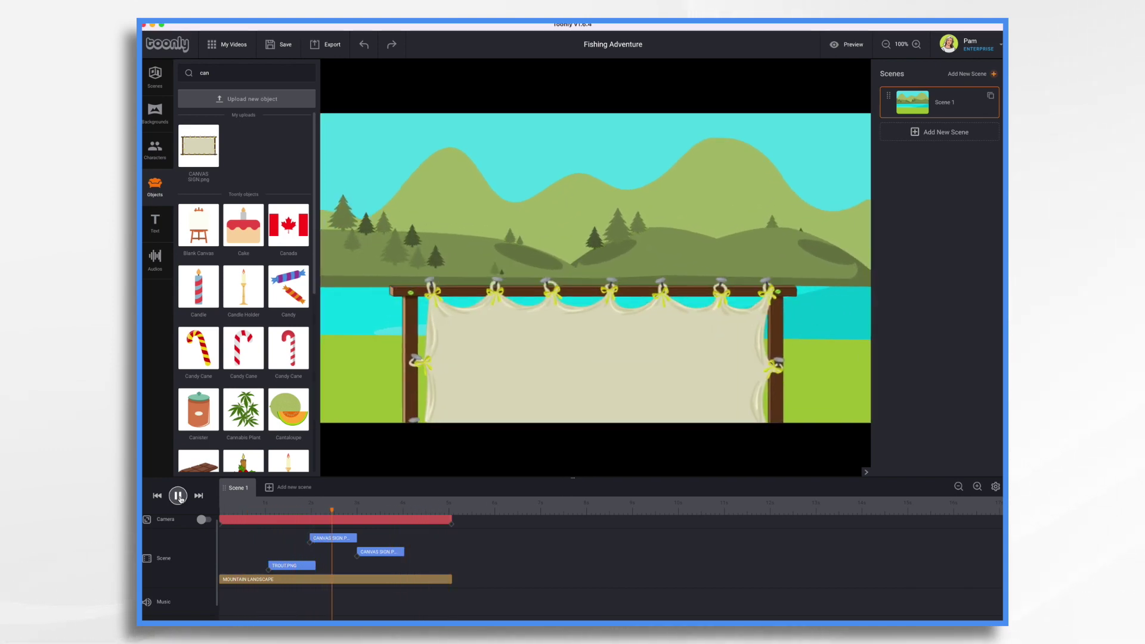
pyautogui.click(179, 497)
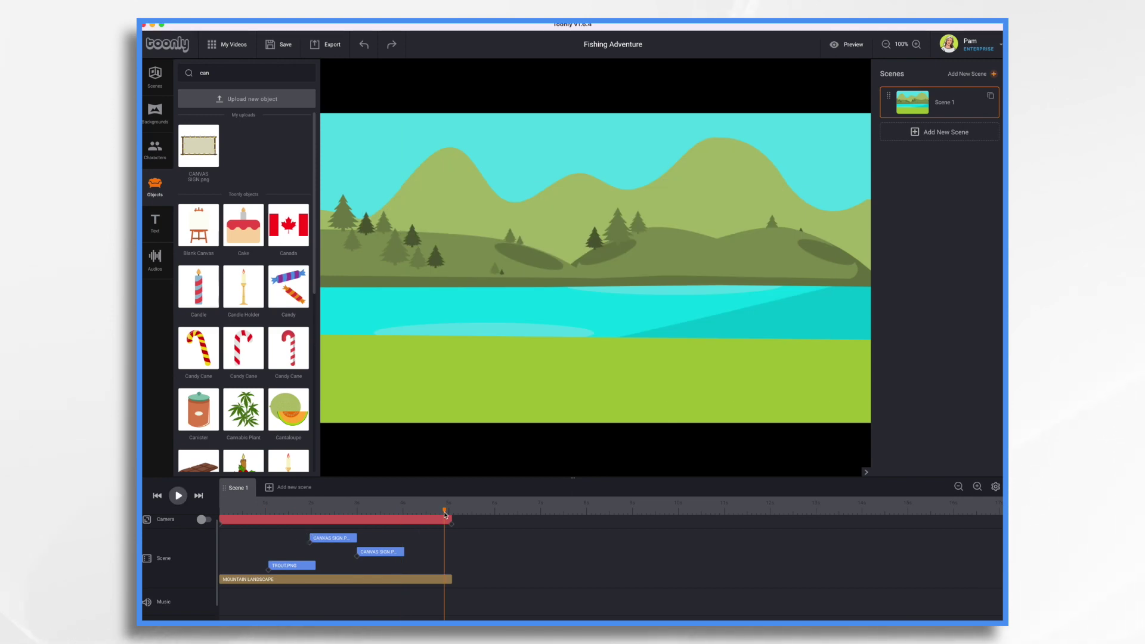
# Step: Replay the scene from its beginning and move both canvas sign clips together so the first starts at about 0.7 s
pyautogui.moveTo(446, 511); pyautogui.dragTo(220, 523)
pyautogui.click(178, 495)
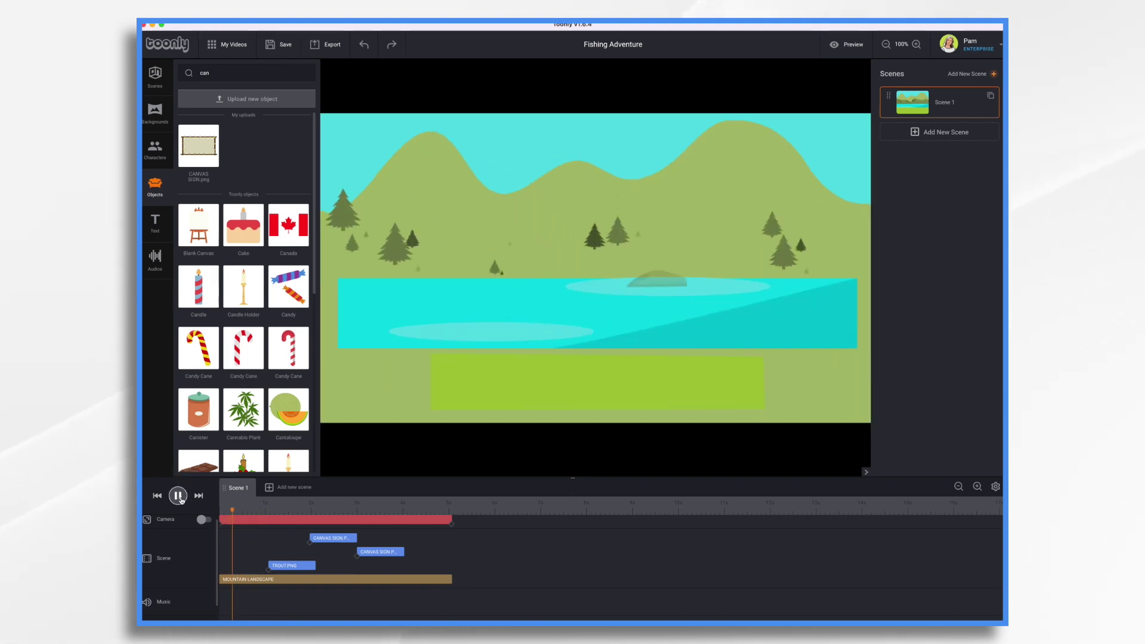
pyautogui.click(178, 495)
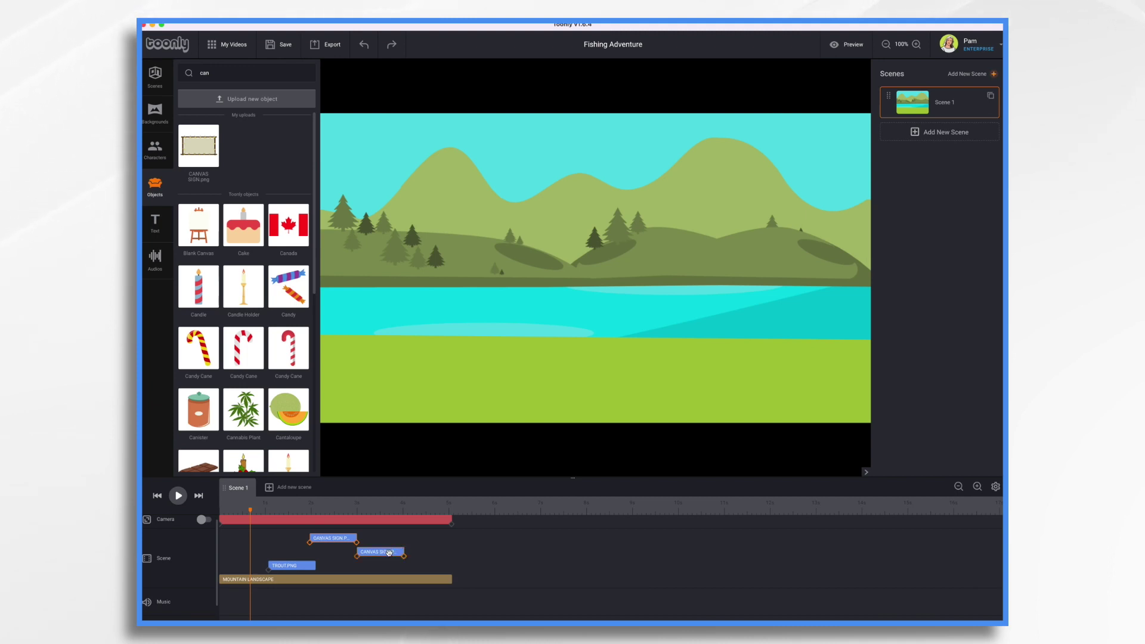
pyautogui.moveTo(389, 553); pyautogui.dragTo(331, 552)
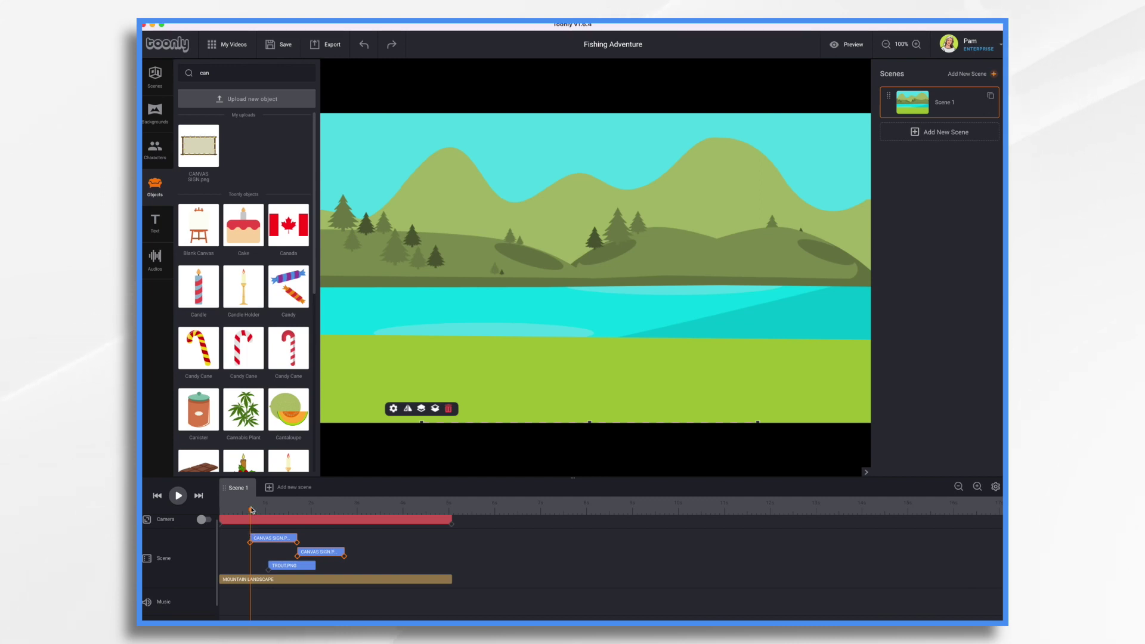
# Step: Play the scene from its beginning to check the canvas sign's rising animation
pyautogui.moveTo(251, 509); pyautogui.dragTo(220, 509)
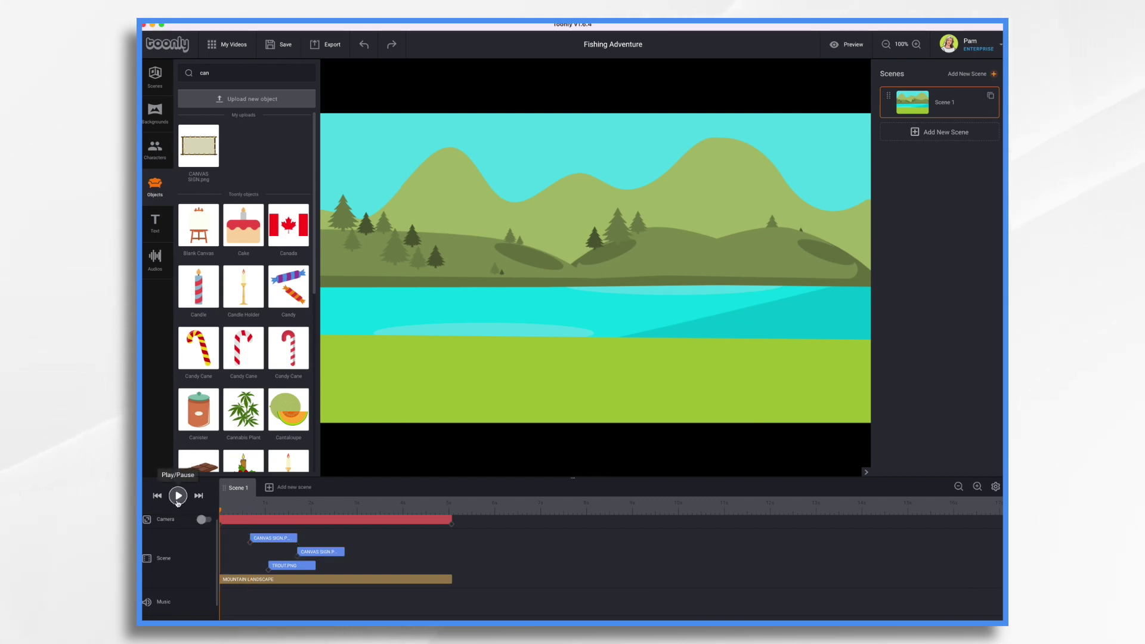
pyautogui.click(178, 495)
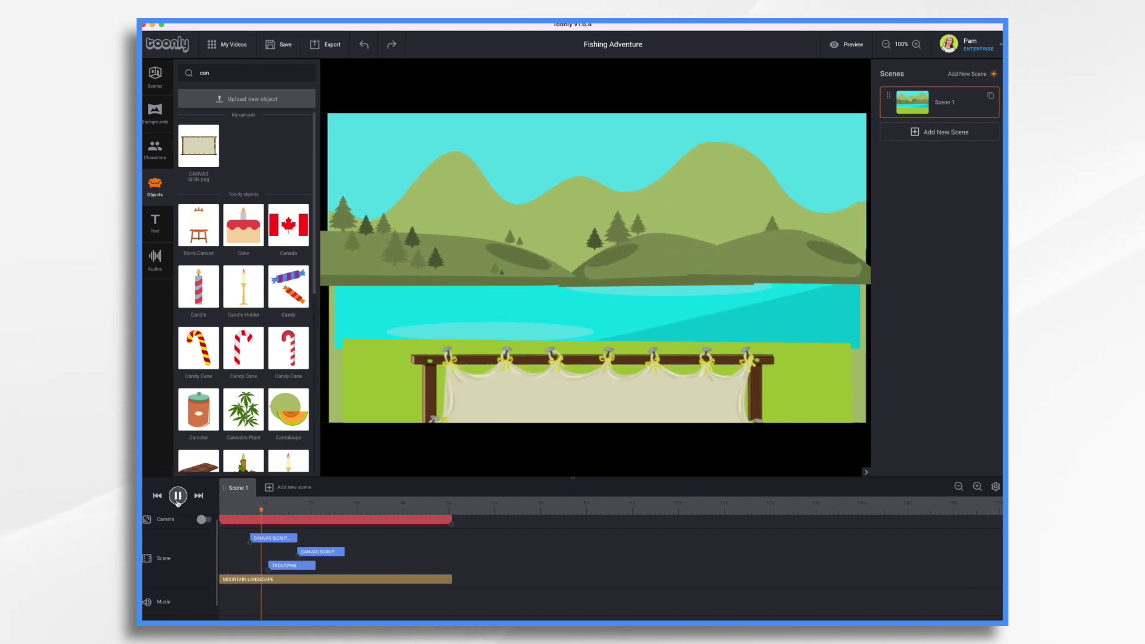
pyautogui.click(177, 495)
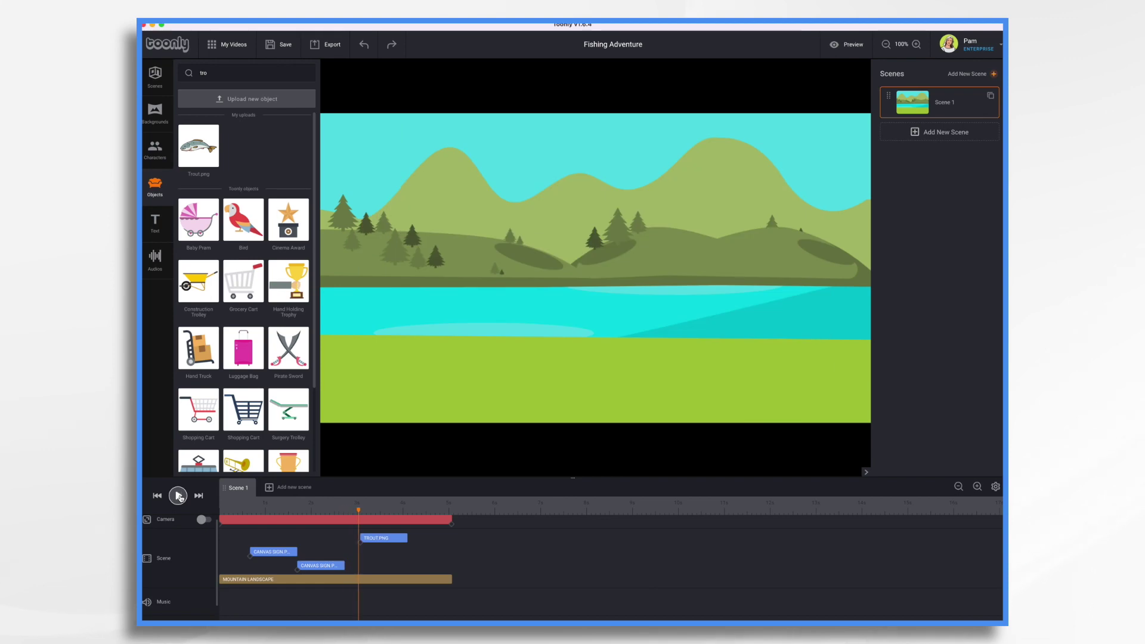
# Step: Move the trout up slightly within the lake and shrink it to about half its size
pyautogui.moveTo(360, 511); pyautogui.dragTo(357, 512)
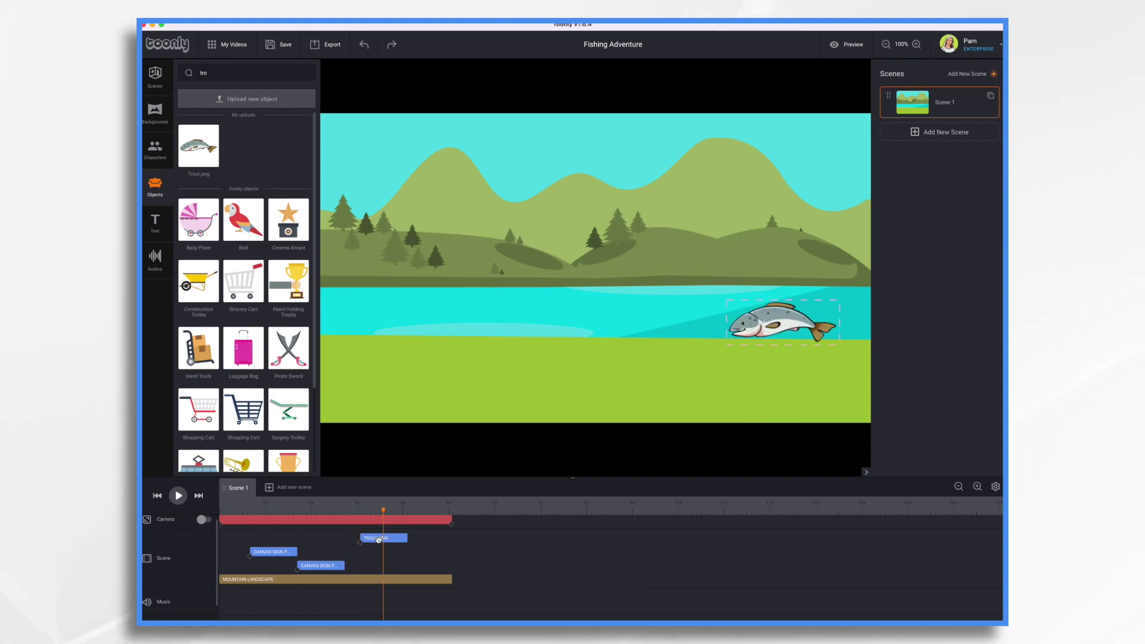
pyautogui.click(377, 540)
pyautogui.click(787, 316)
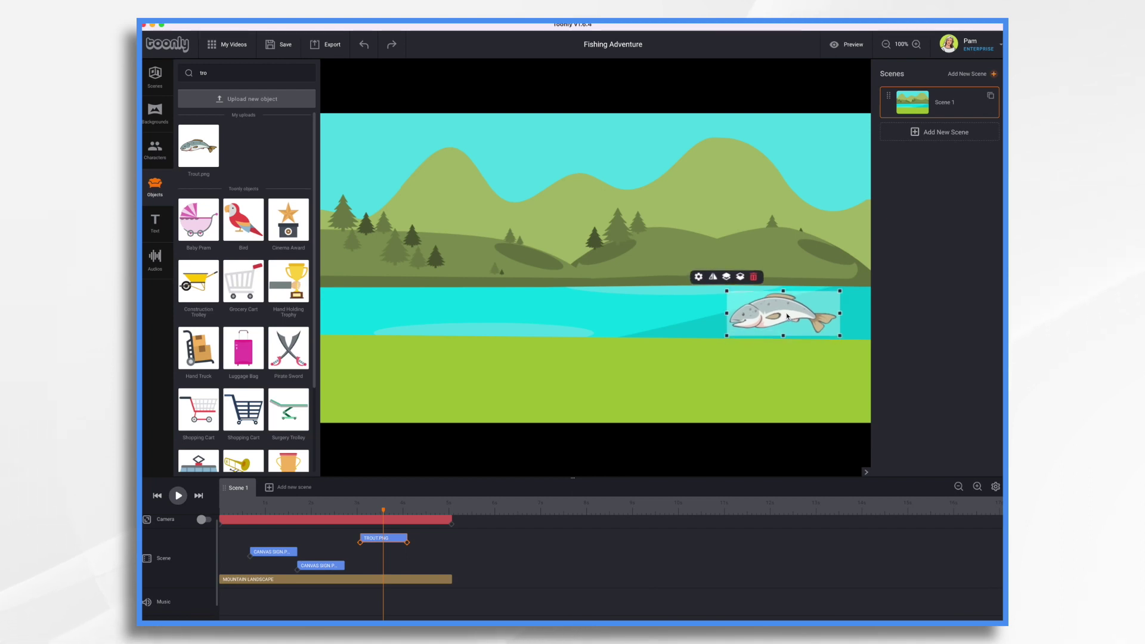
pyautogui.moveTo(786, 316); pyautogui.dragTo(788, 309)
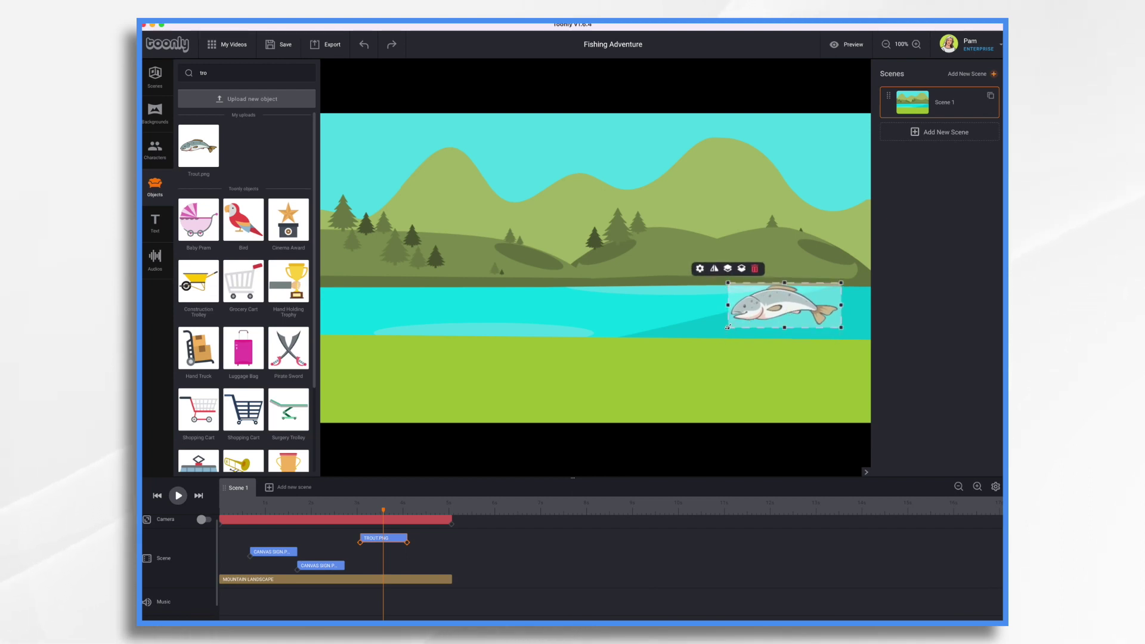
pyautogui.moveTo(728, 326); pyautogui.dragTo(782, 305)
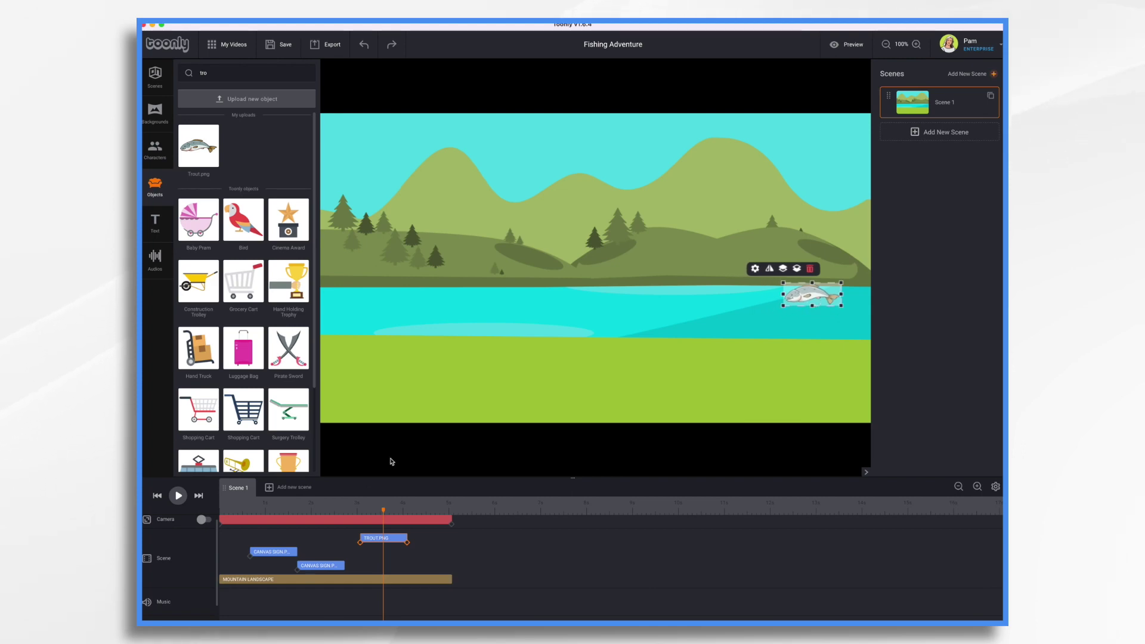
# Step: At the trout clip's starting keyframe, move the trout to the lake's right end, tilt it head-up, and view its object settings
pyautogui.moveTo(384, 512)
pyautogui.mouseDown()
pyautogui.moveTo(312, 512)
pyautogui.moveTo(365, 517)
pyautogui.mouseUp()
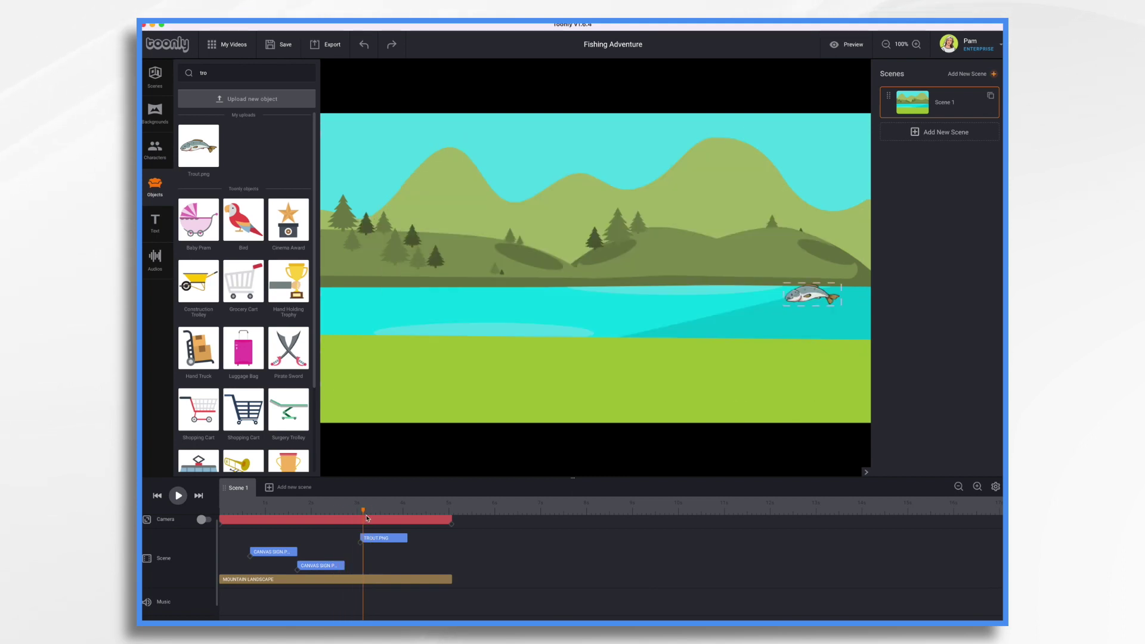
pyautogui.click(378, 539)
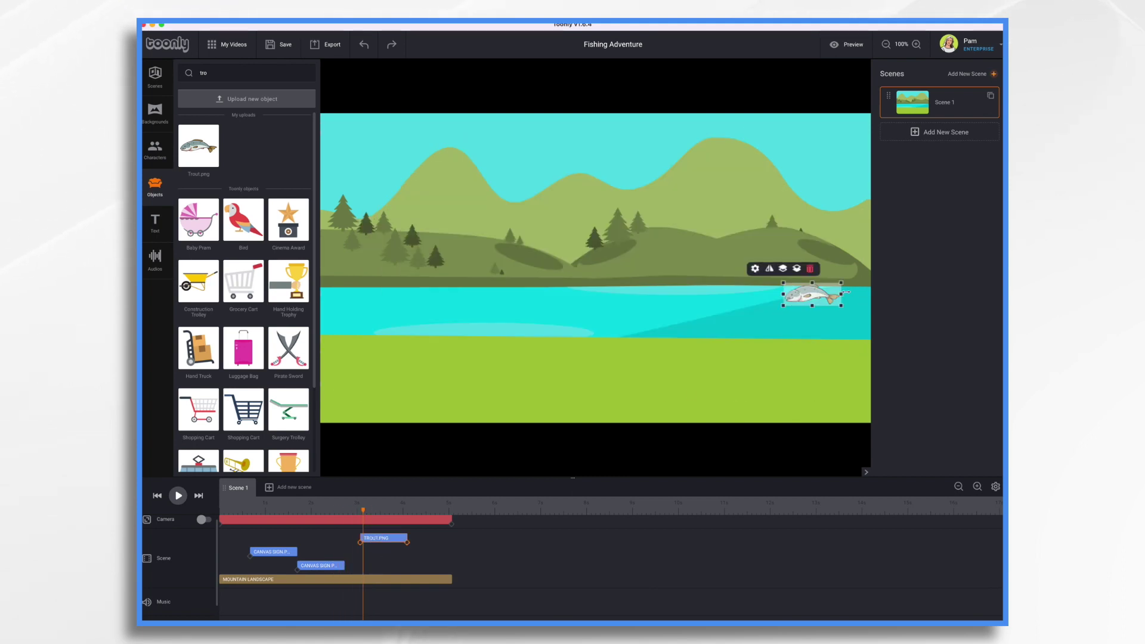
pyautogui.moveTo(814, 300); pyautogui.dragTo(839, 323)
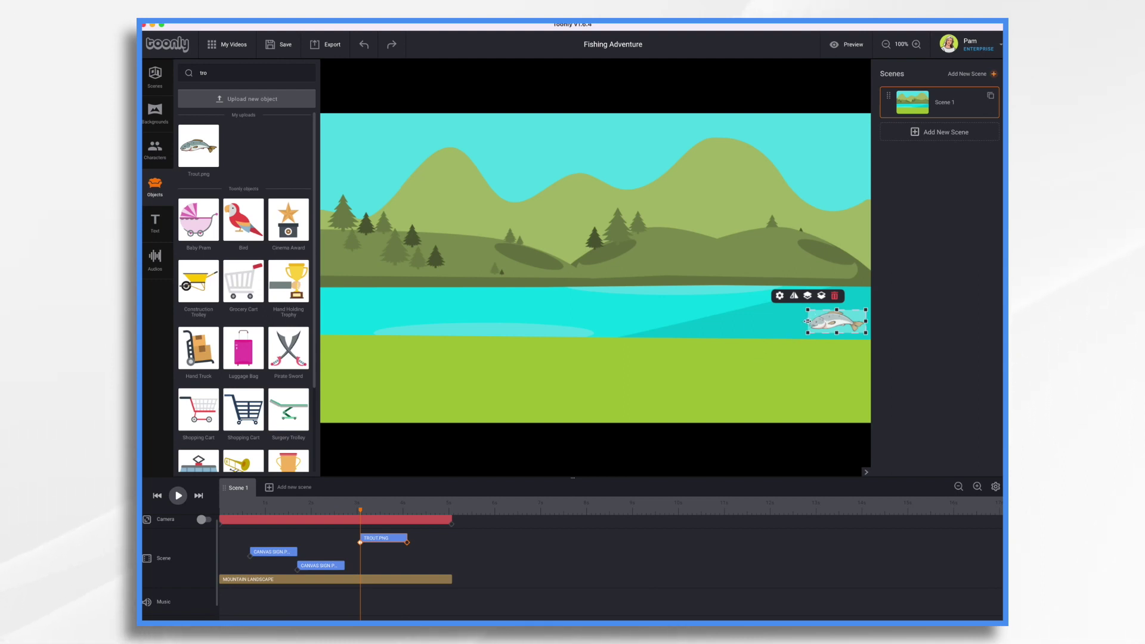
pyautogui.moveTo(805, 309); pyautogui.dragTo(839, 323)
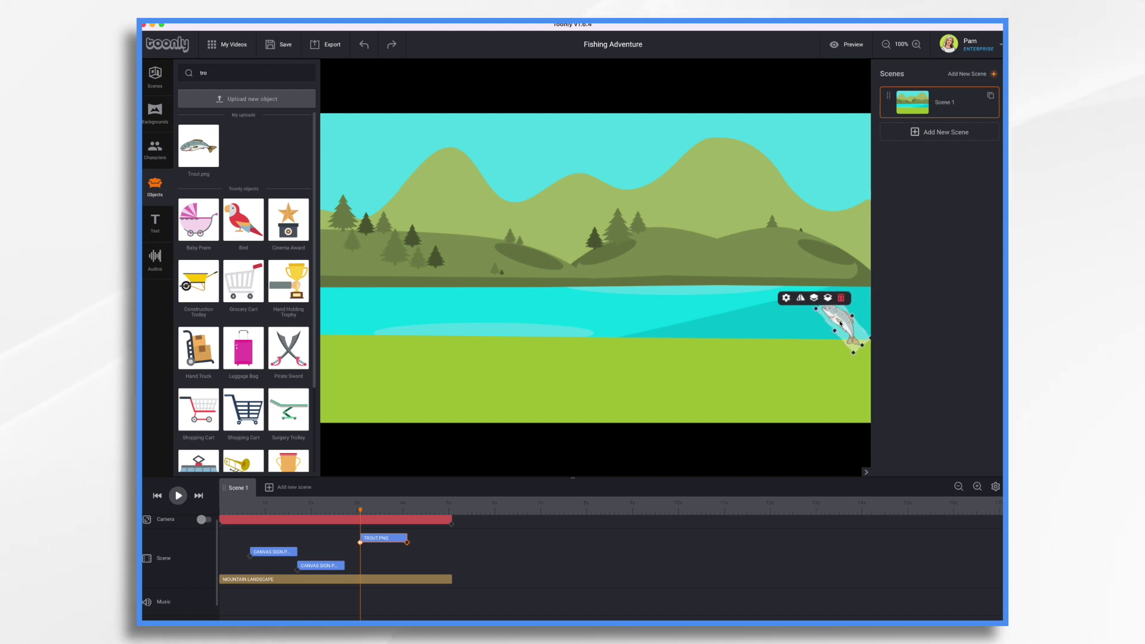
pyautogui.click(785, 298)
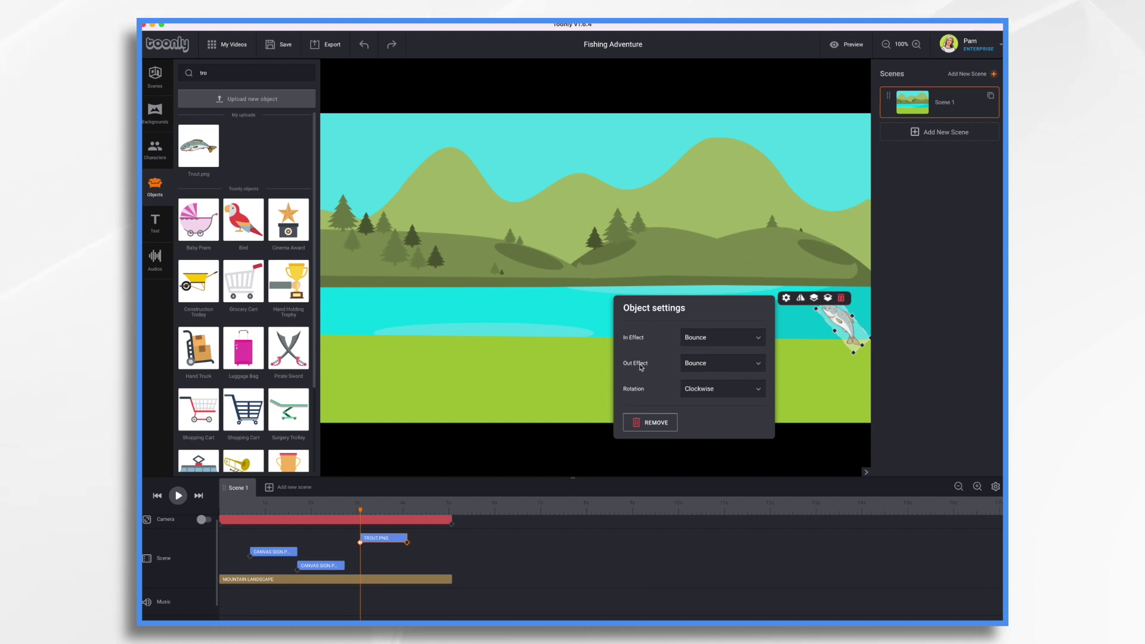
pyautogui.click(578, 357)
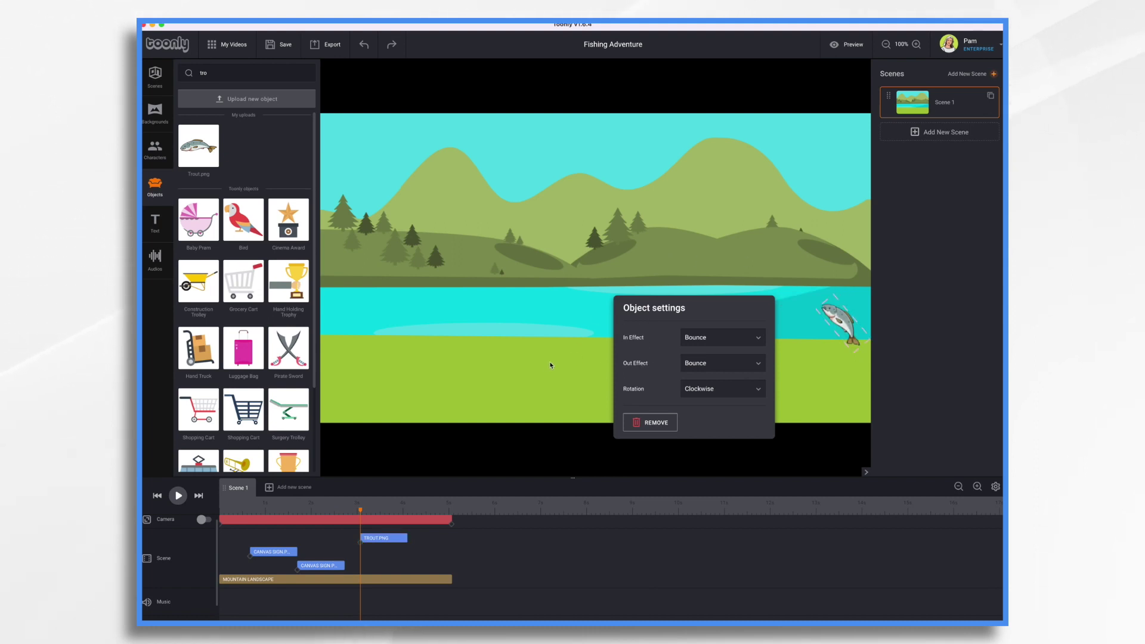
# Step: At the trout clip's ending keyframe, shift the trout slightly left and tilt it head-down
pyautogui.click(398, 536)
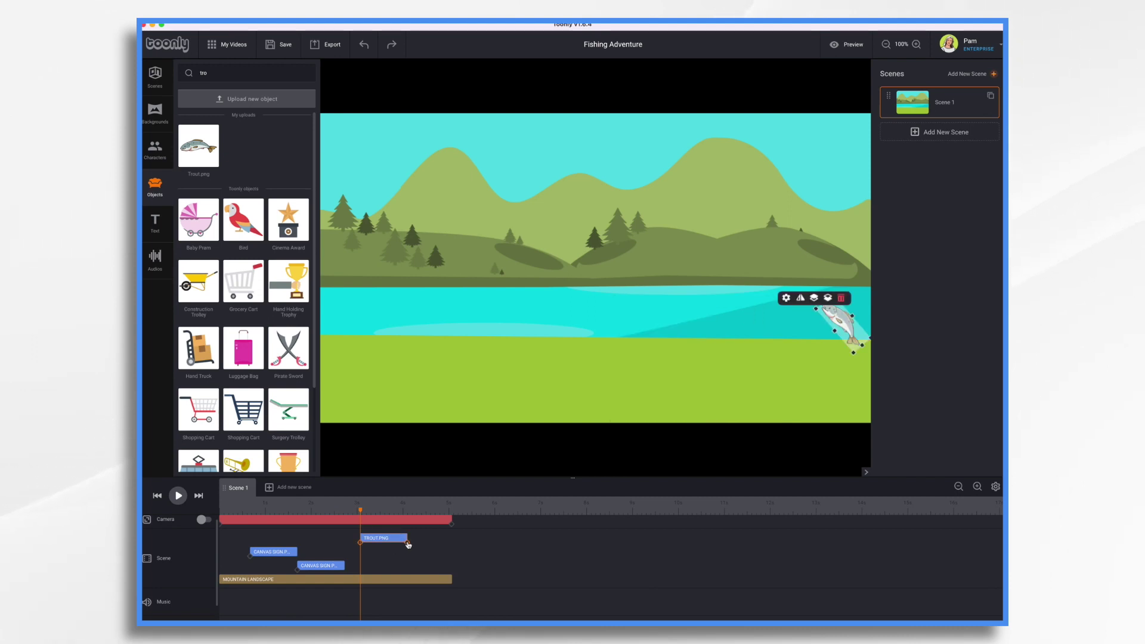
pyautogui.click(408, 545)
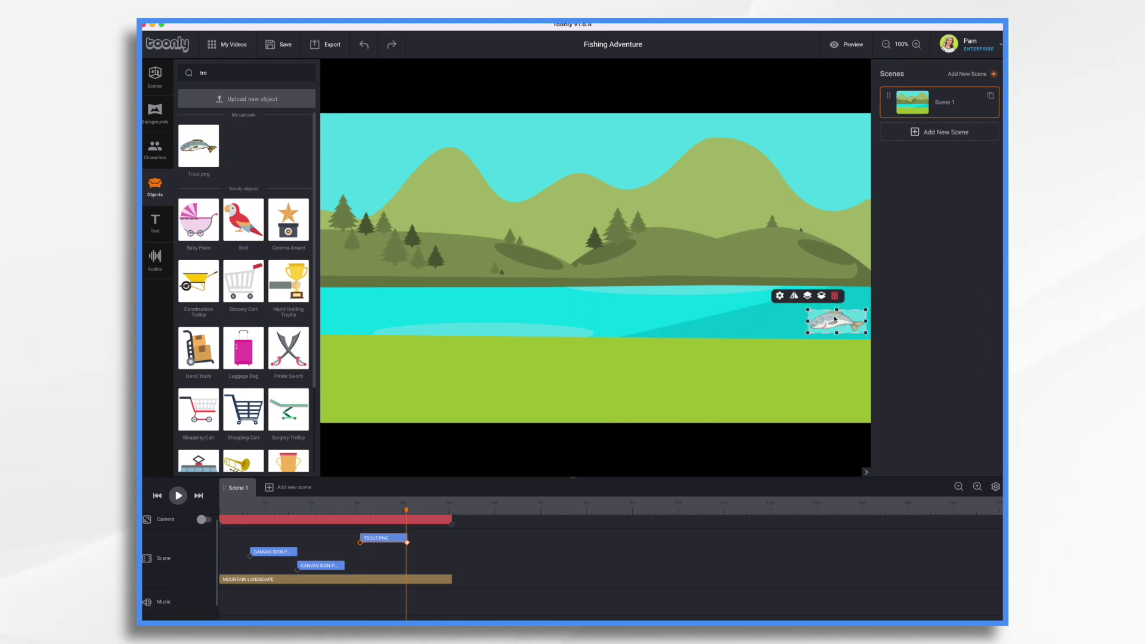
pyautogui.moveTo(834, 319); pyautogui.dragTo(807, 313)
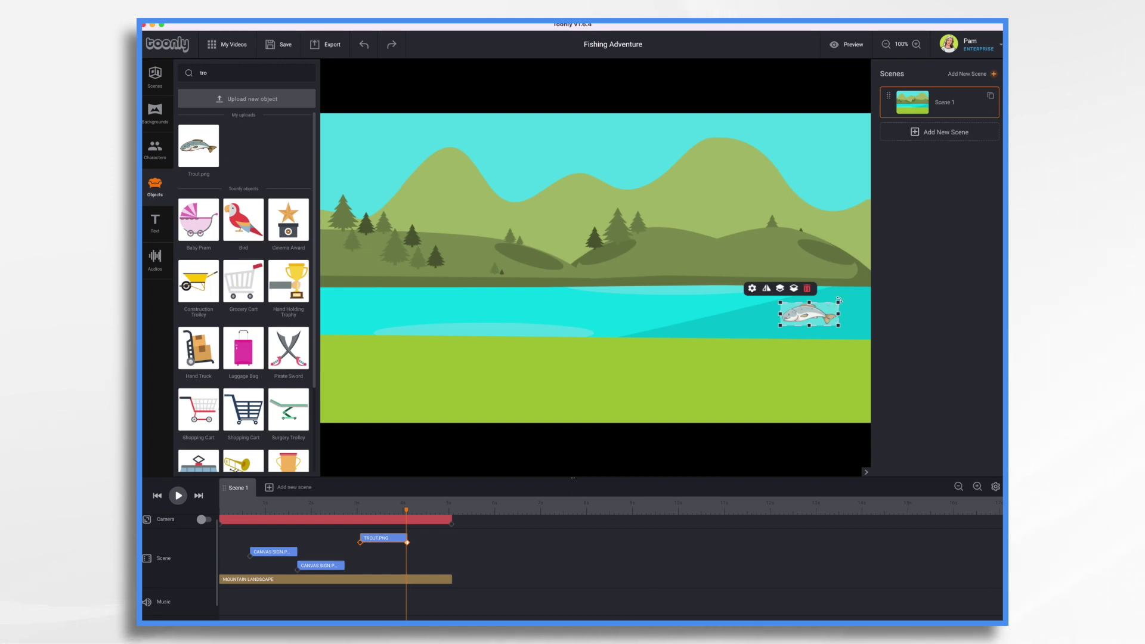
pyautogui.moveTo(839, 300); pyautogui.dragTo(821, 287)
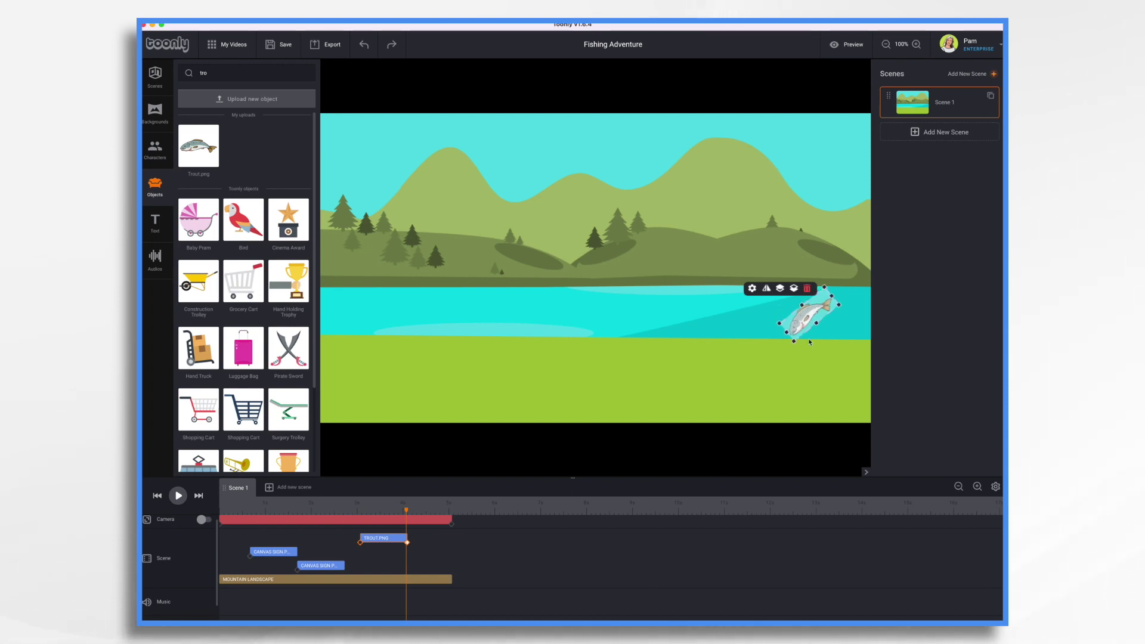
# Step: Return to the start of the trout clip and set the trout's rotation to Counterclockwise
pyautogui.moveTo(408, 512); pyautogui.dragTo(367, 518)
pyautogui.moveTo(353, 525)
pyautogui.mouseDown()
pyautogui.moveTo(386, 520)
pyautogui.moveTo(365, 520)
pyautogui.mouseUp()
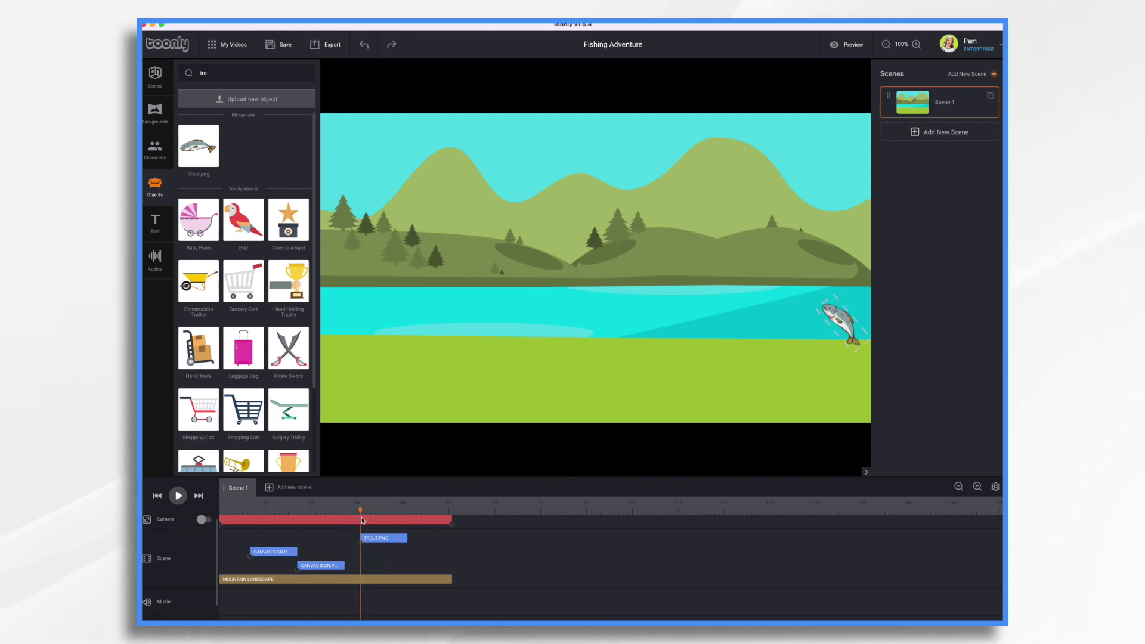
pyautogui.click(384, 538)
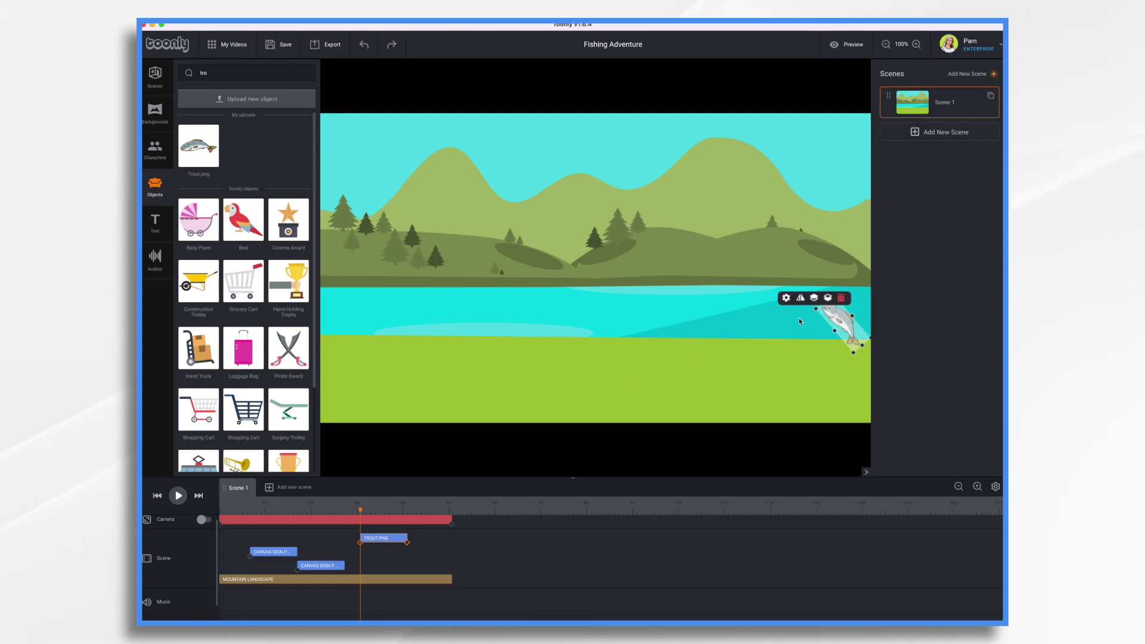
pyautogui.click(785, 298)
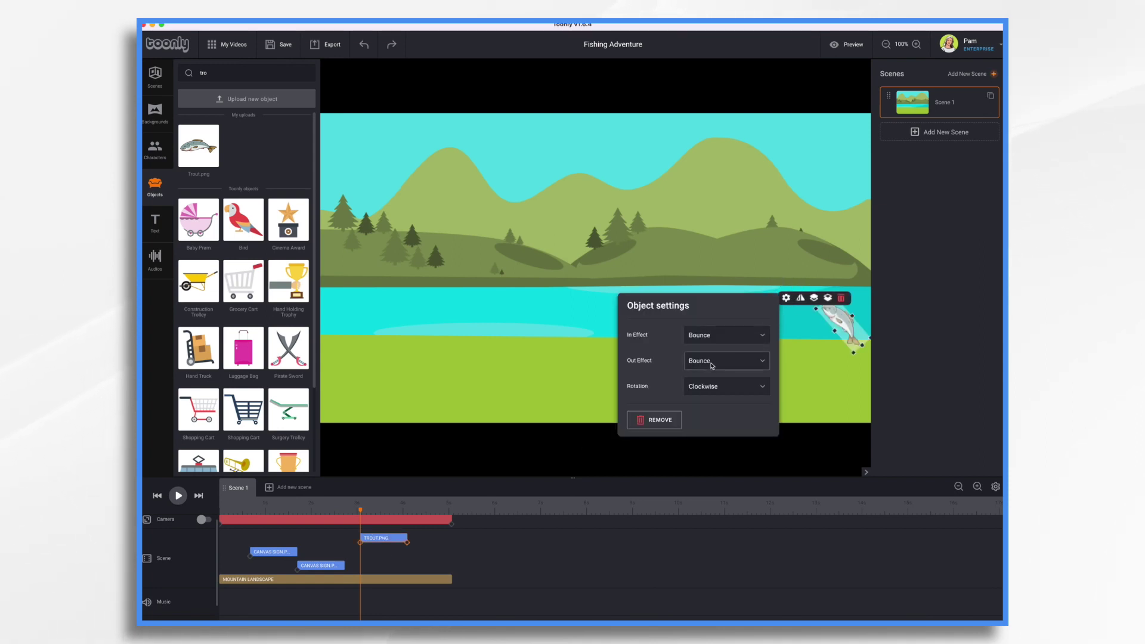
pyautogui.click(720, 385)
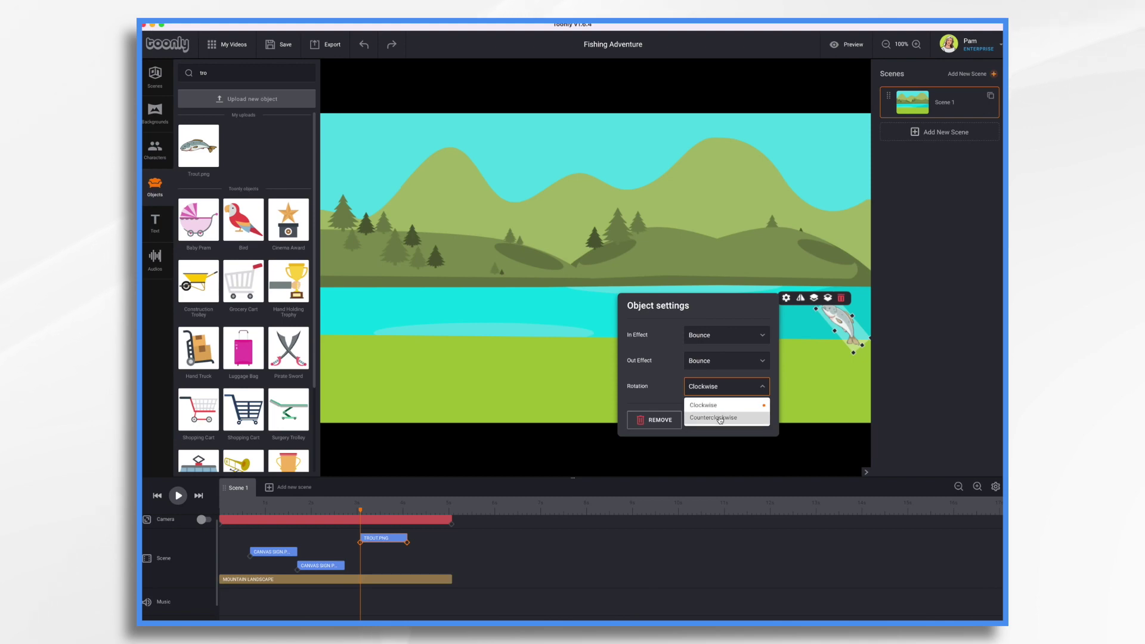
pyautogui.click(721, 420)
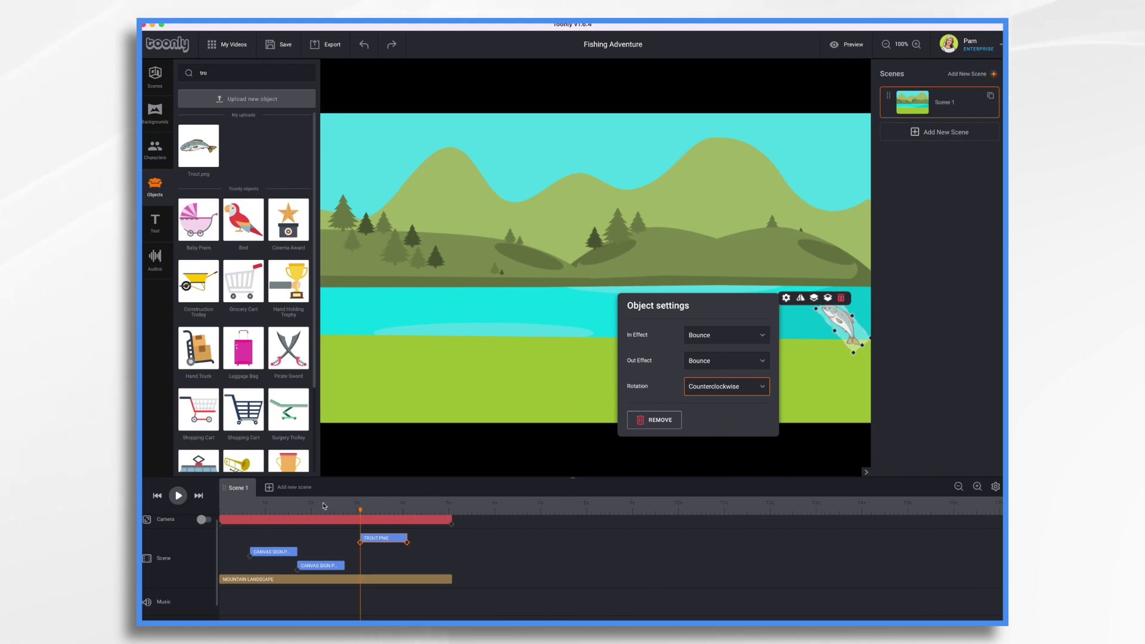
pyautogui.click(360, 493)
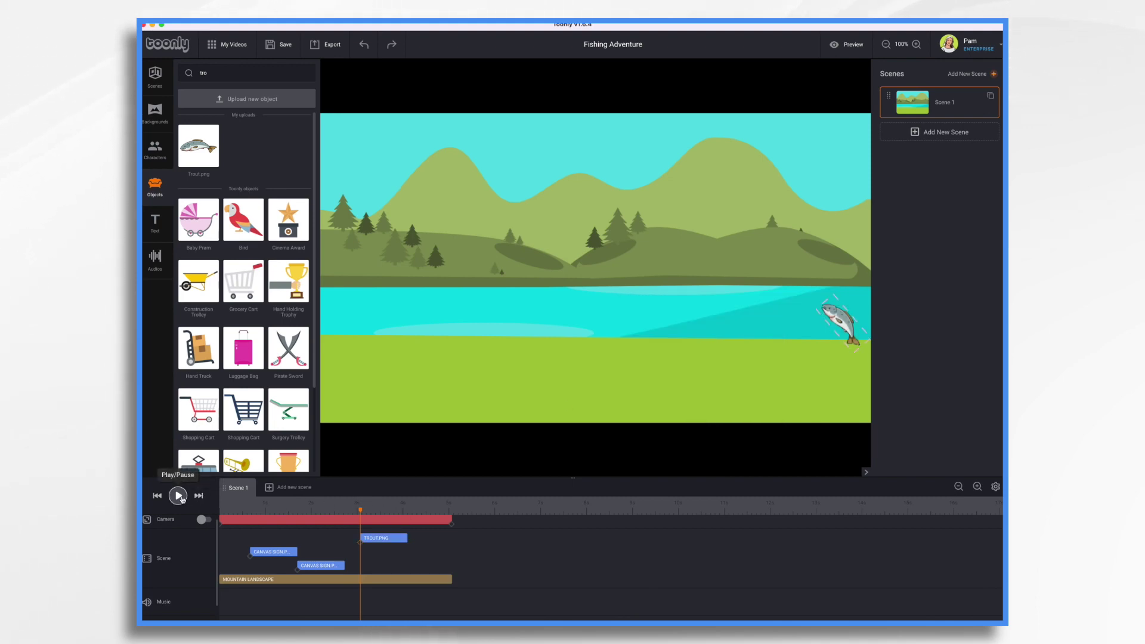
# Step: Lengthen the trout clip to about 1.5 s by extending its end, playing its animation before and after the change
pyautogui.click(181, 498)
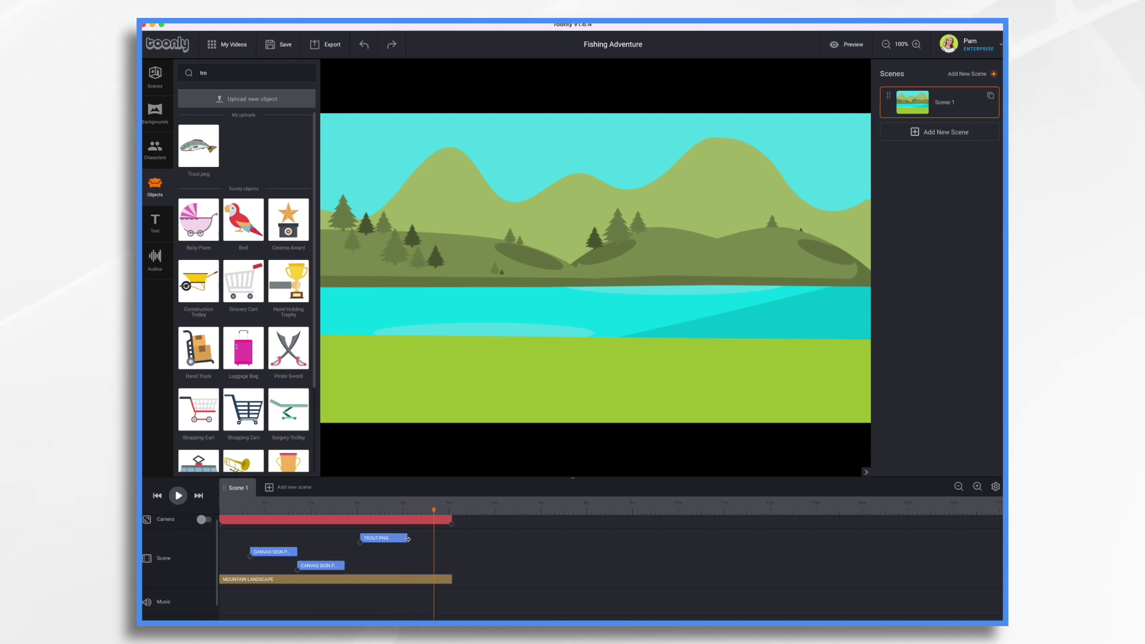
pyautogui.moveTo(407, 537); pyautogui.dragTo(358, 517)
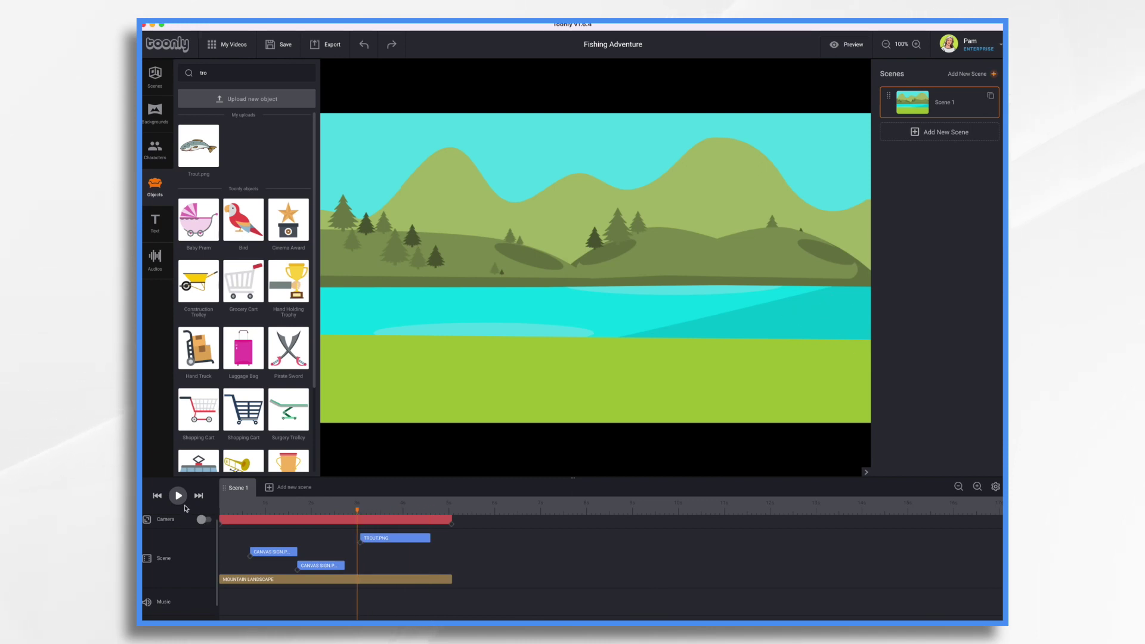
pyautogui.click(179, 496)
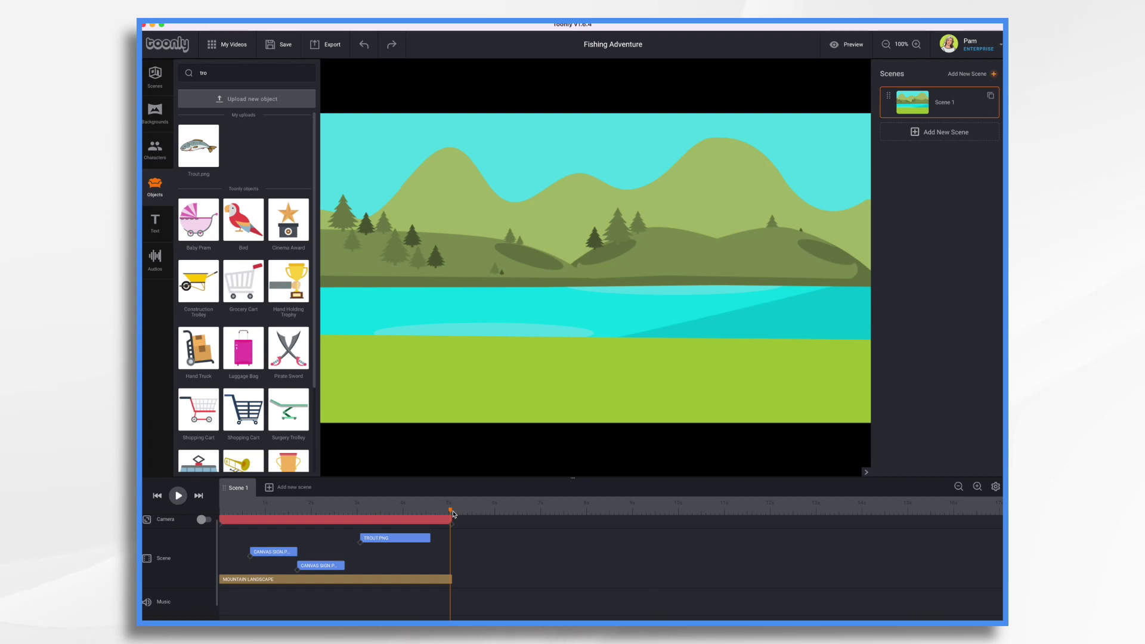
# Step: Move the trout clip to start at about 1.8 s, place the trout behind the canvas sign, and play the animation
pyautogui.moveTo(422, 511); pyautogui.dragTo(346, 538)
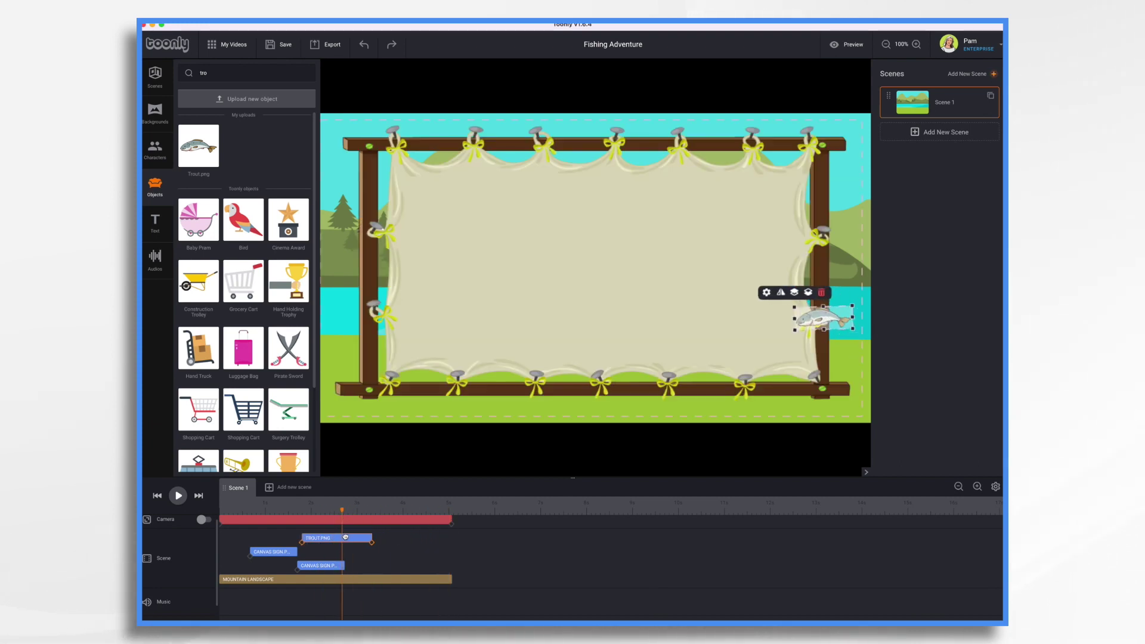
pyautogui.click(808, 293)
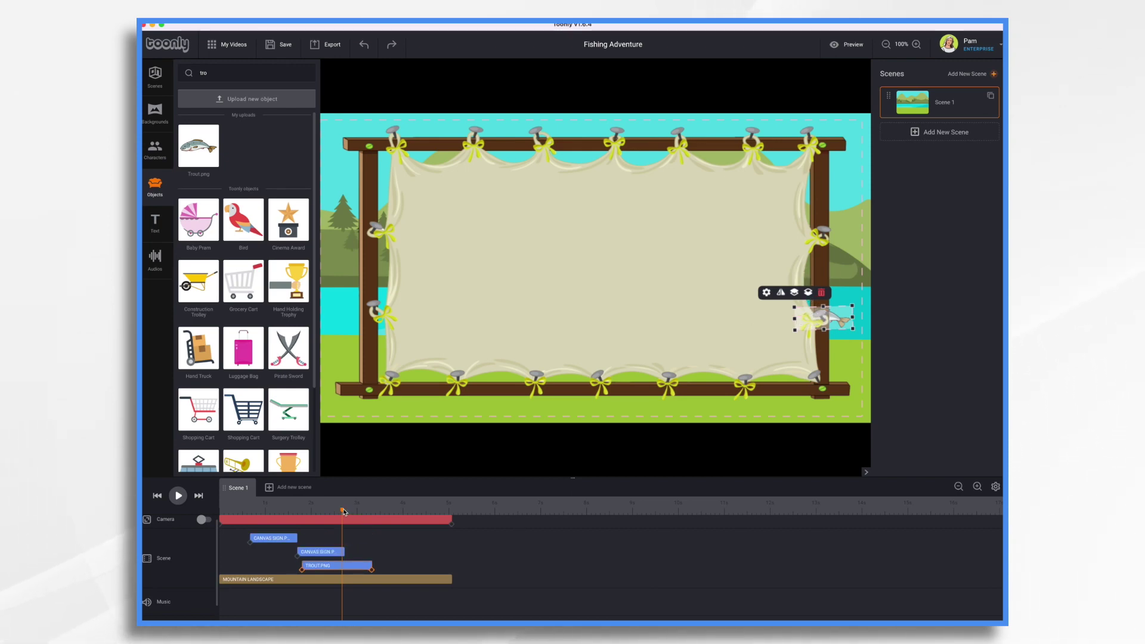
pyautogui.moveTo(344, 511); pyautogui.dragTo(263, 512)
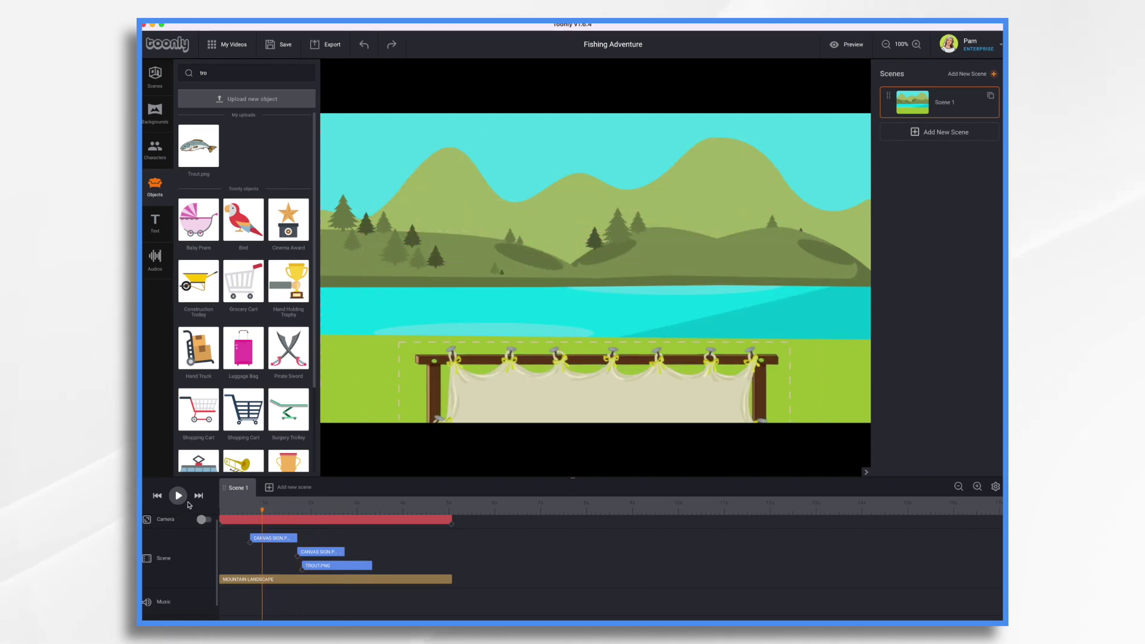
pyautogui.click(178, 495)
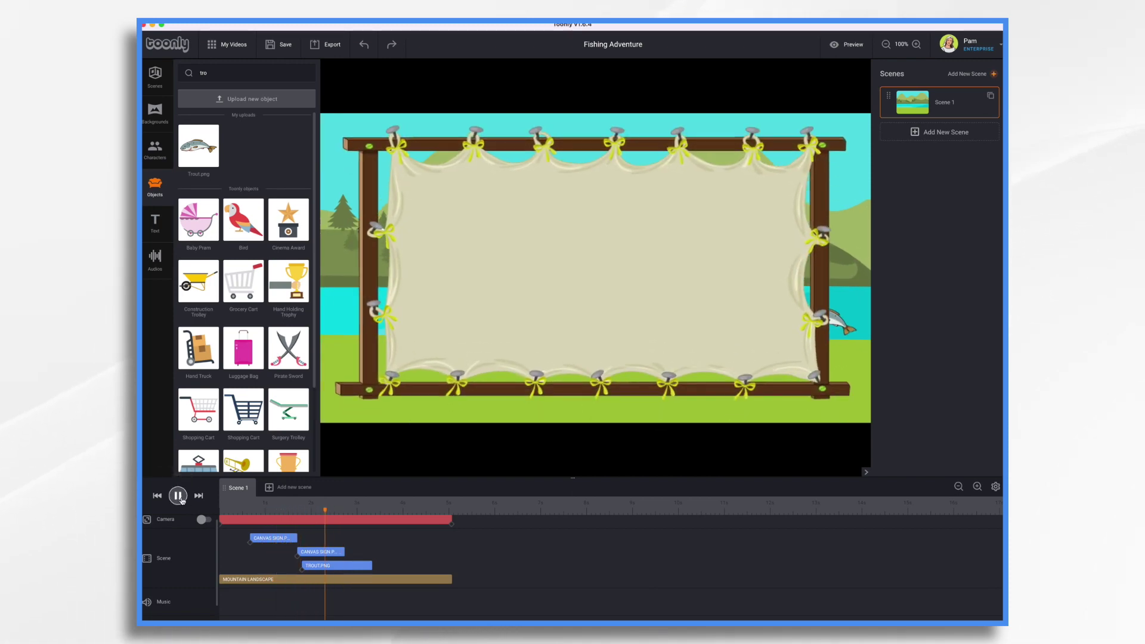
pyautogui.click(178, 495)
# Step: Move the trout clip earlier to start at about 1.2 s, and replay the animation from the first sign clip's start
pyautogui.click(297, 512)
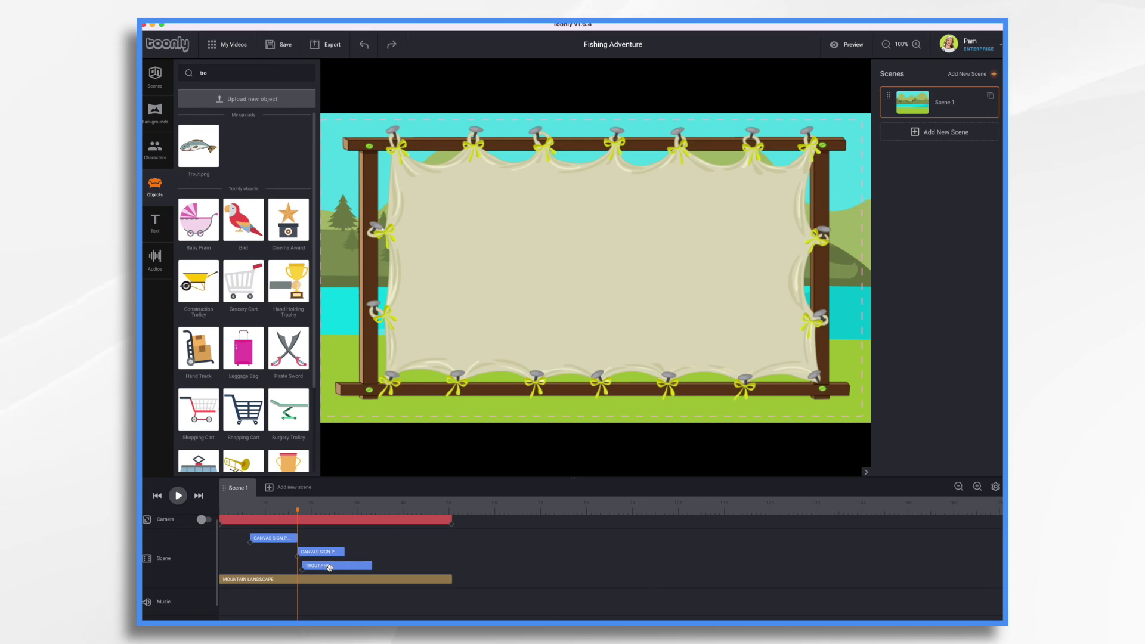
pyautogui.moveTo(329, 567); pyautogui.dragTo(301, 567)
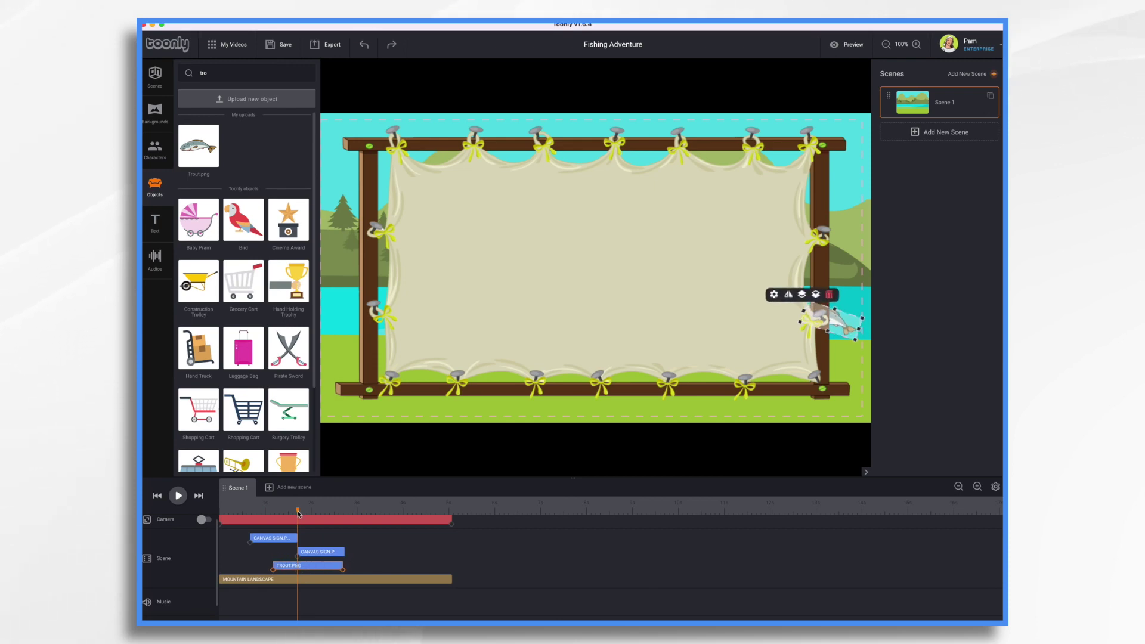
pyautogui.moveTo(298, 514); pyautogui.dragTo(249, 511)
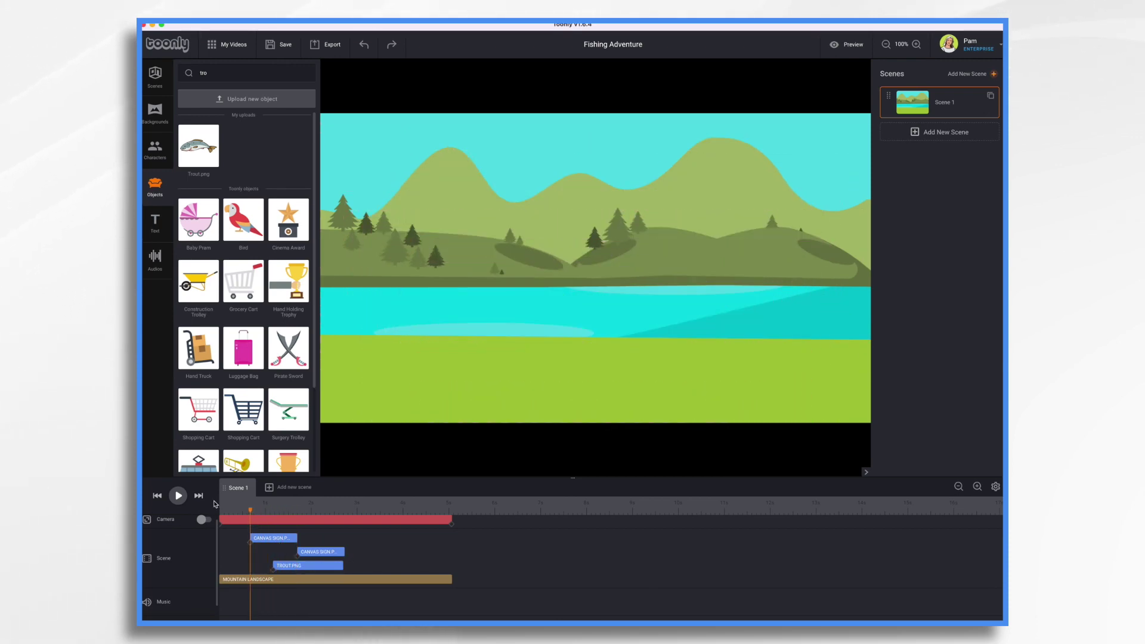
pyautogui.click(177, 495)
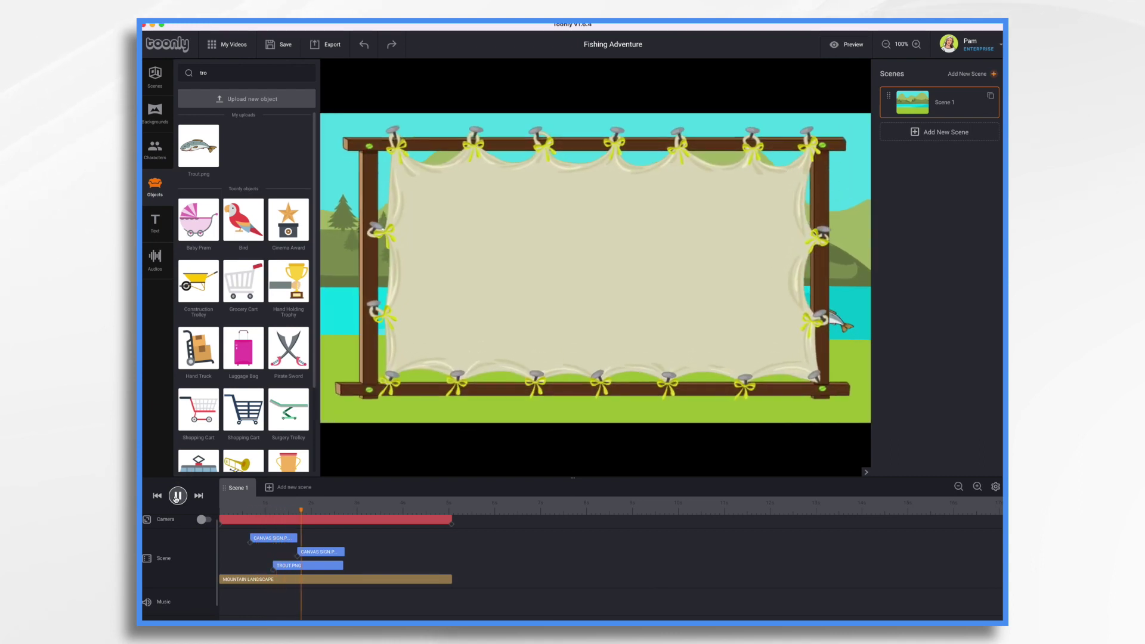
pyautogui.click(177, 496)
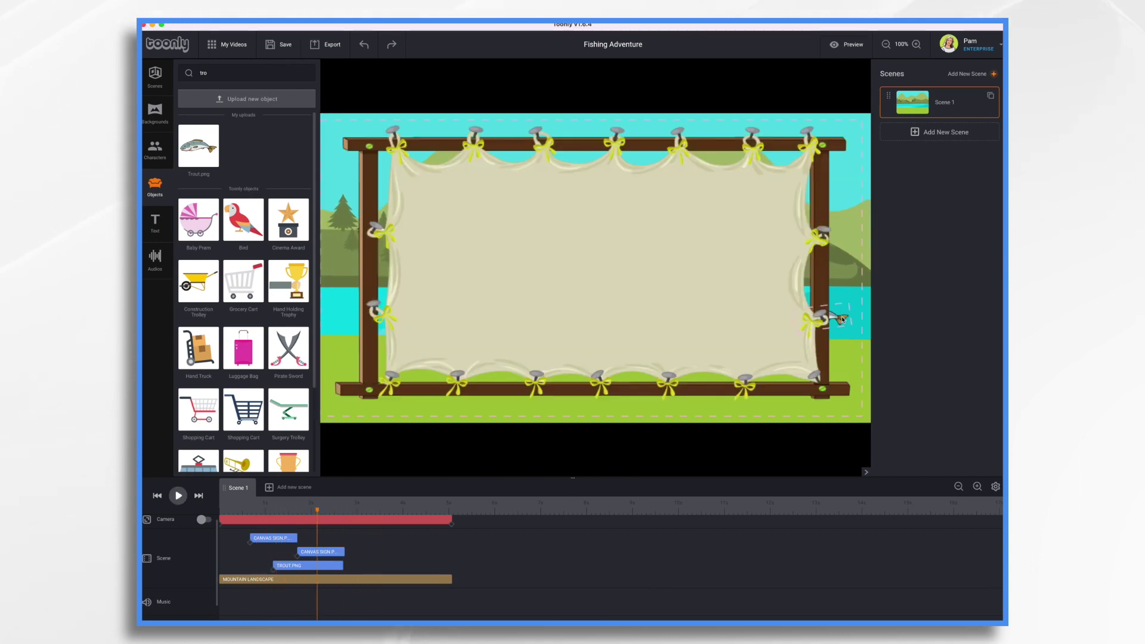
# Step: At the trout clip's start, move the trout further right so it is mostly beyond the scene's edge, and play the animation
pyautogui.click(838, 318)
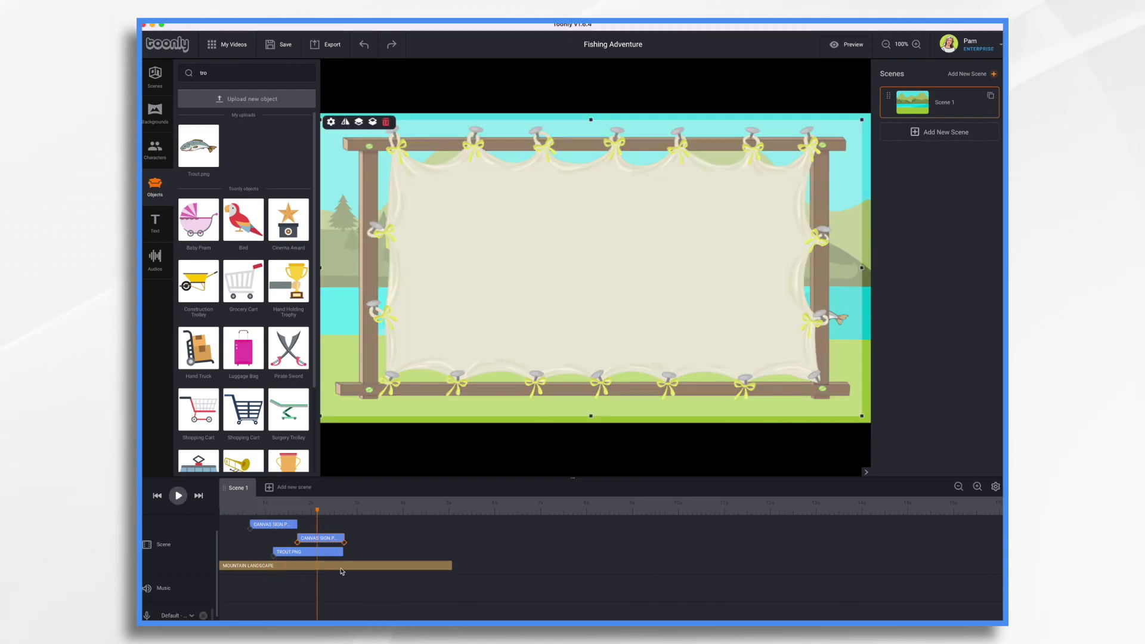
pyautogui.click(327, 550)
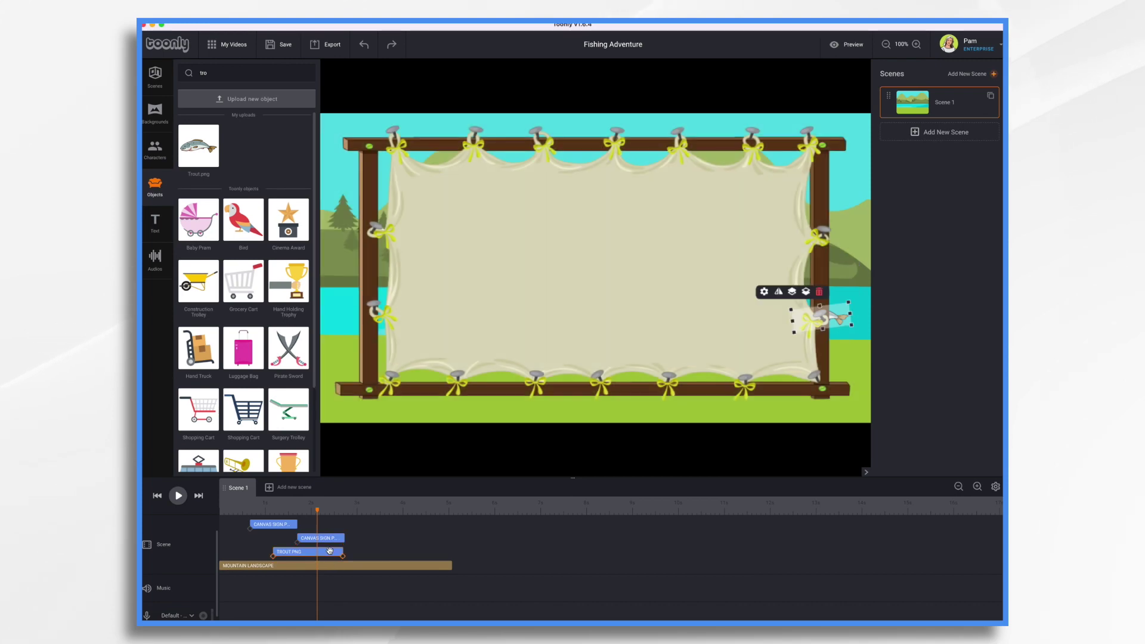
pyautogui.click(273, 556)
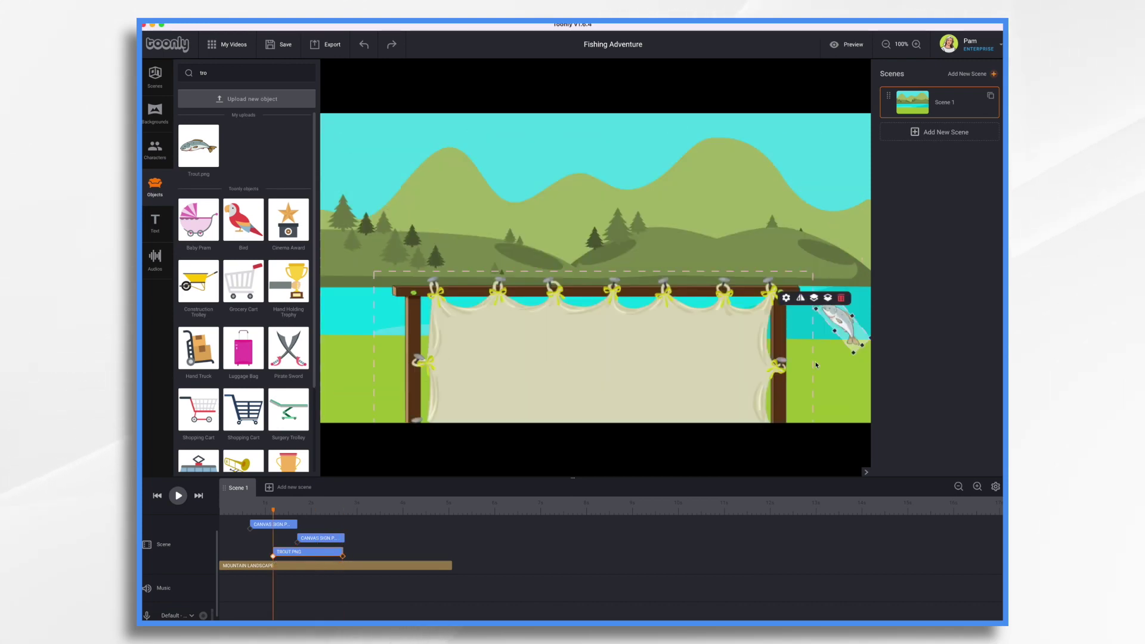
pyautogui.moveTo(841, 318); pyautogui.dragTo(865, 318)
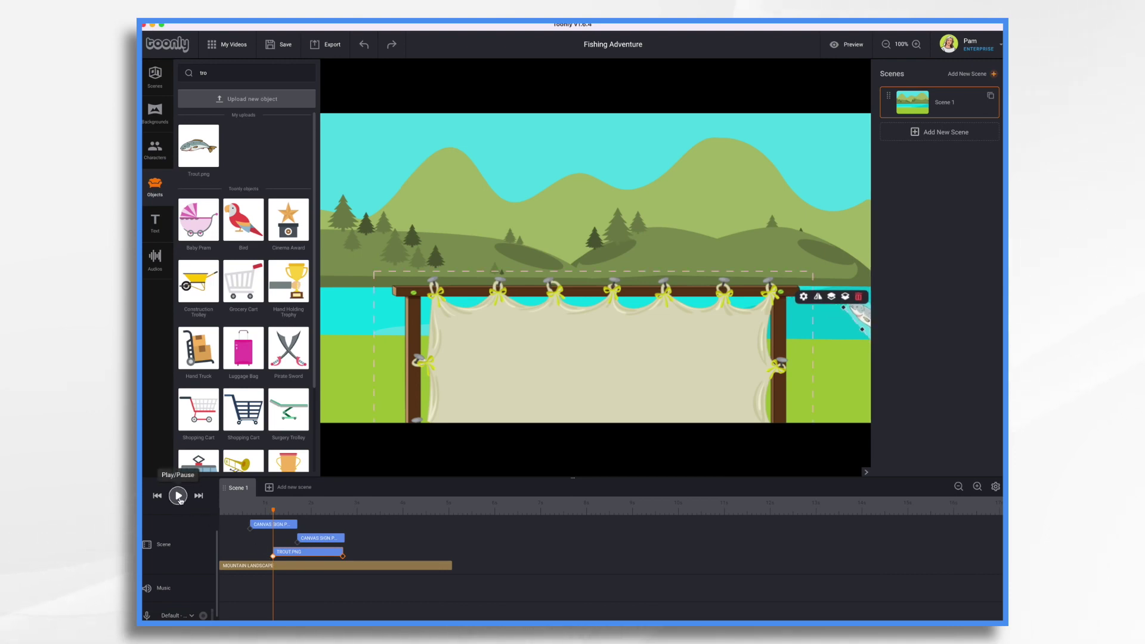
pyautogui.click(179, 500)
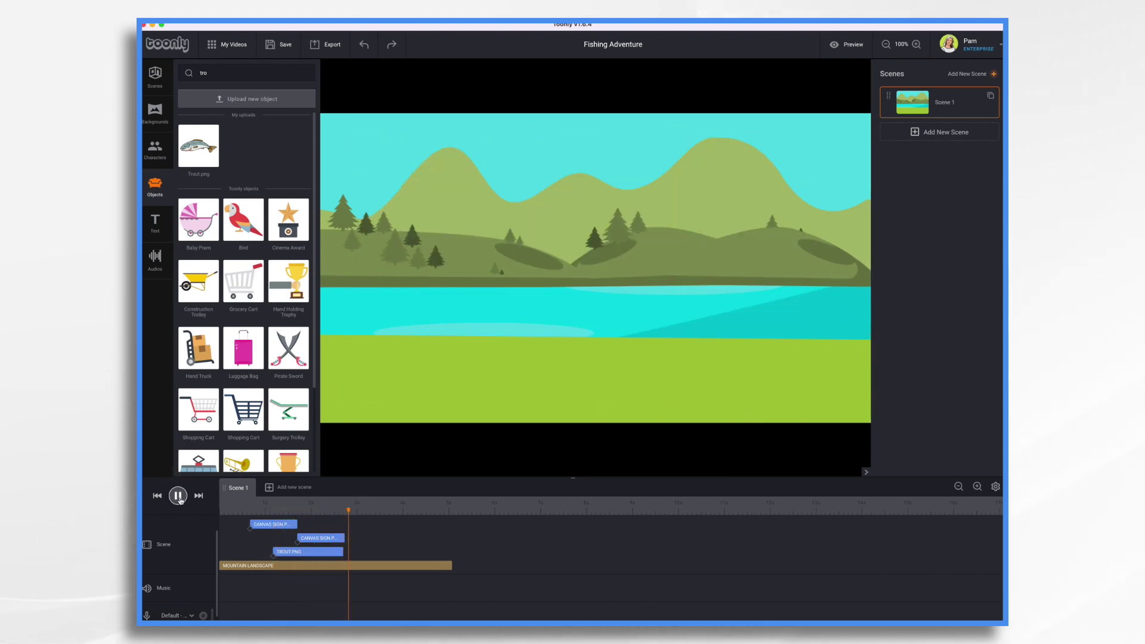
# Step: Extend the second canvas sign clip to end at about 3.2 s, trim the mountain landscape clip to match, and play the animation
pyautogui.click(361, 539)
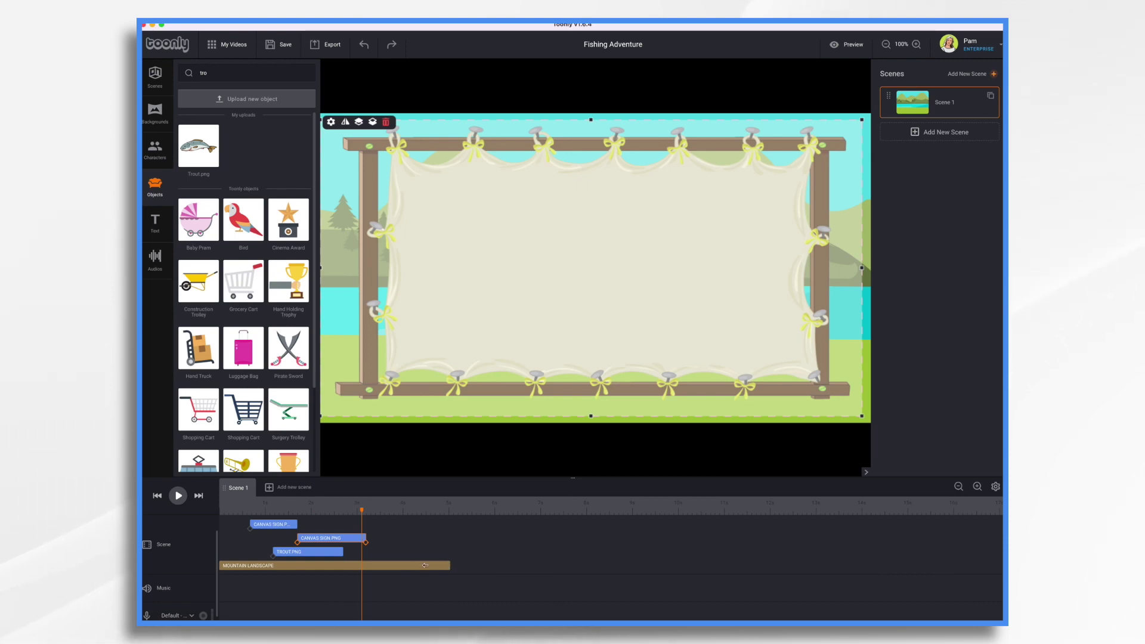
pyautogui.moveTo(452, 567); pyautogui.dragTo(362, 566)
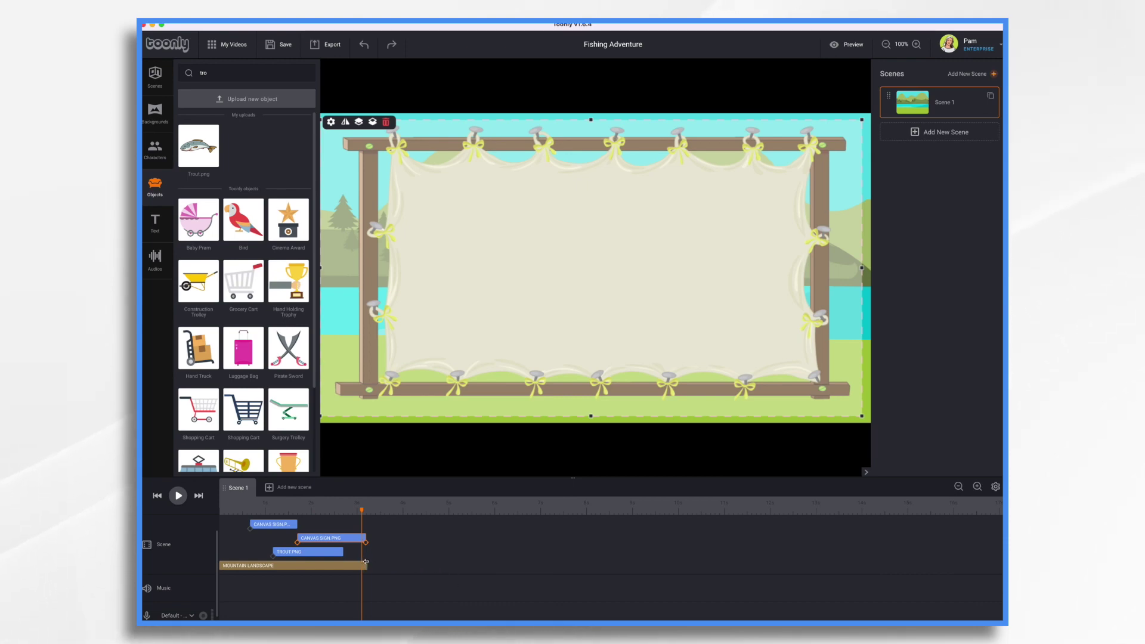
pyautogui.click(177, 495)
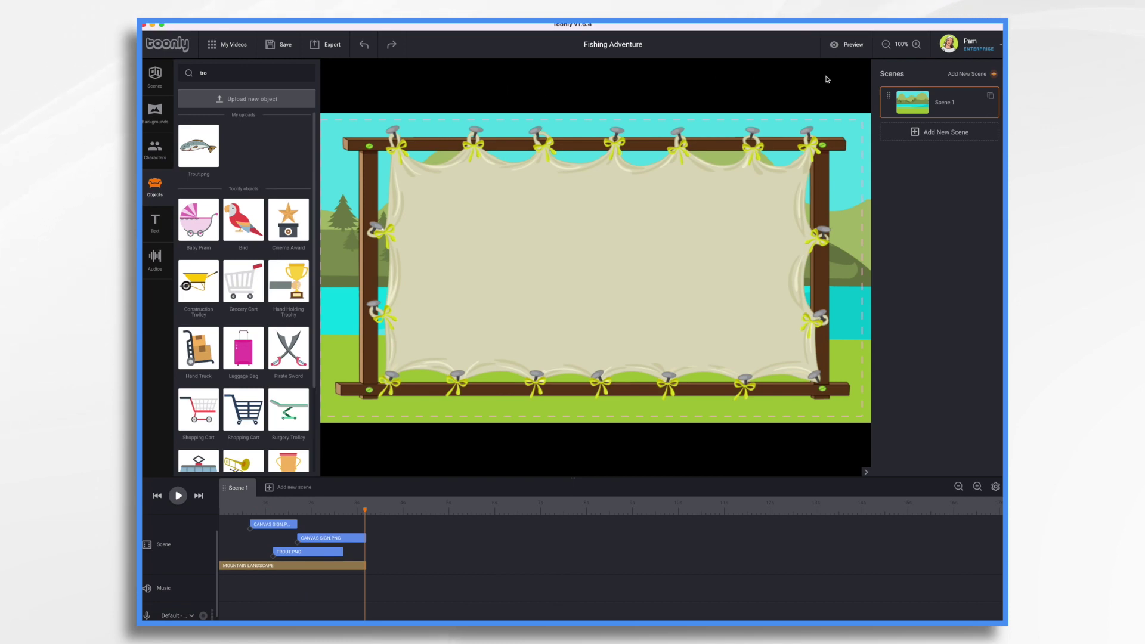
# Step: Save the movie and export it to the Desktop as a 1080p (1920x1080) MP4 named Fishing Adventure Toonly
pyautogui.click(280, 45)
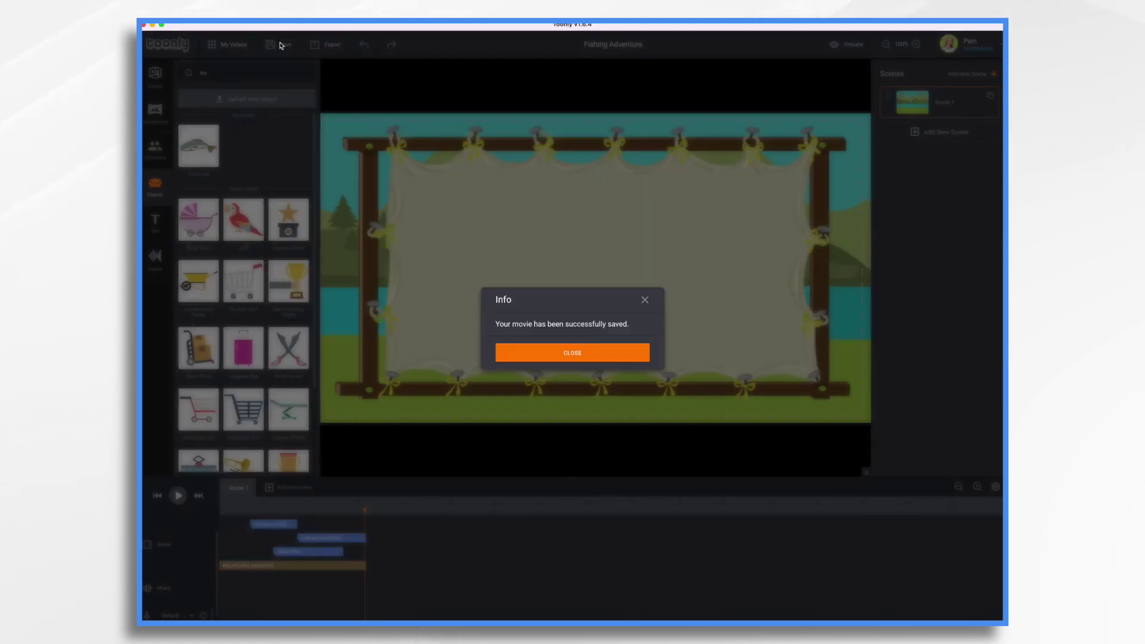
pyautogui.click(563, 353)
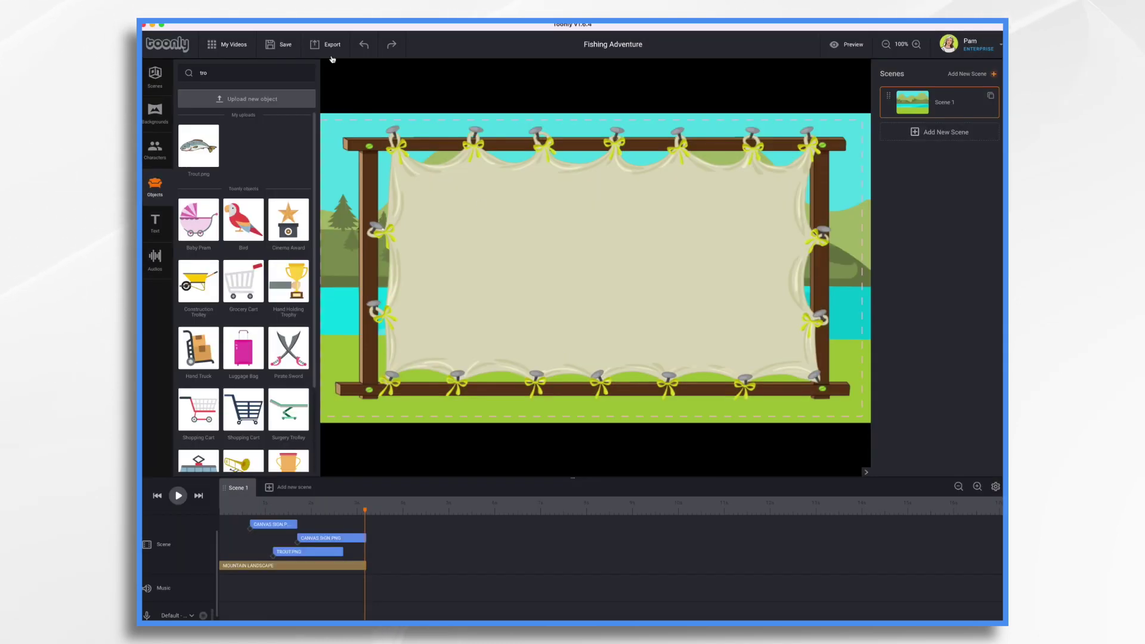
pyautogui.click(332, 48)
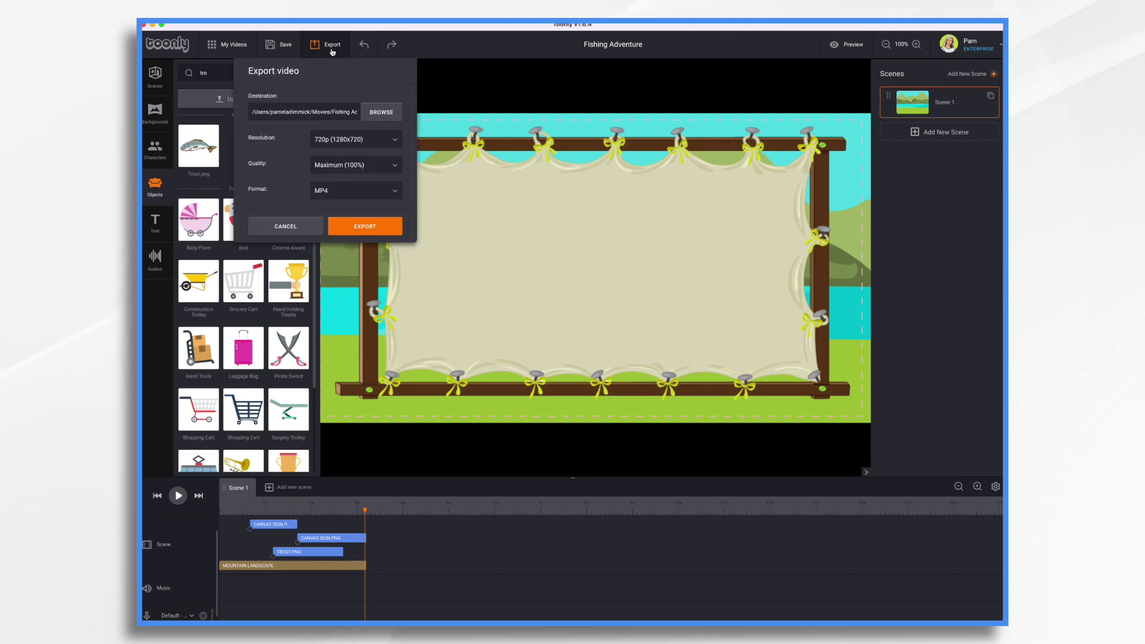
pyautogui.click(351, 139)
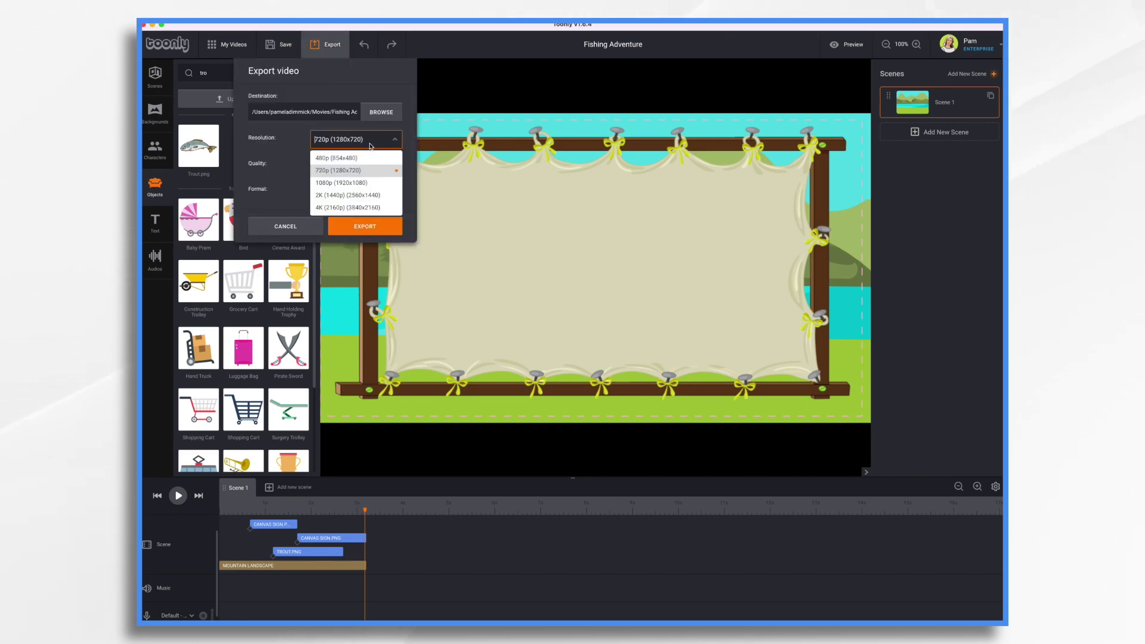
pyautogui.click(352, 181)
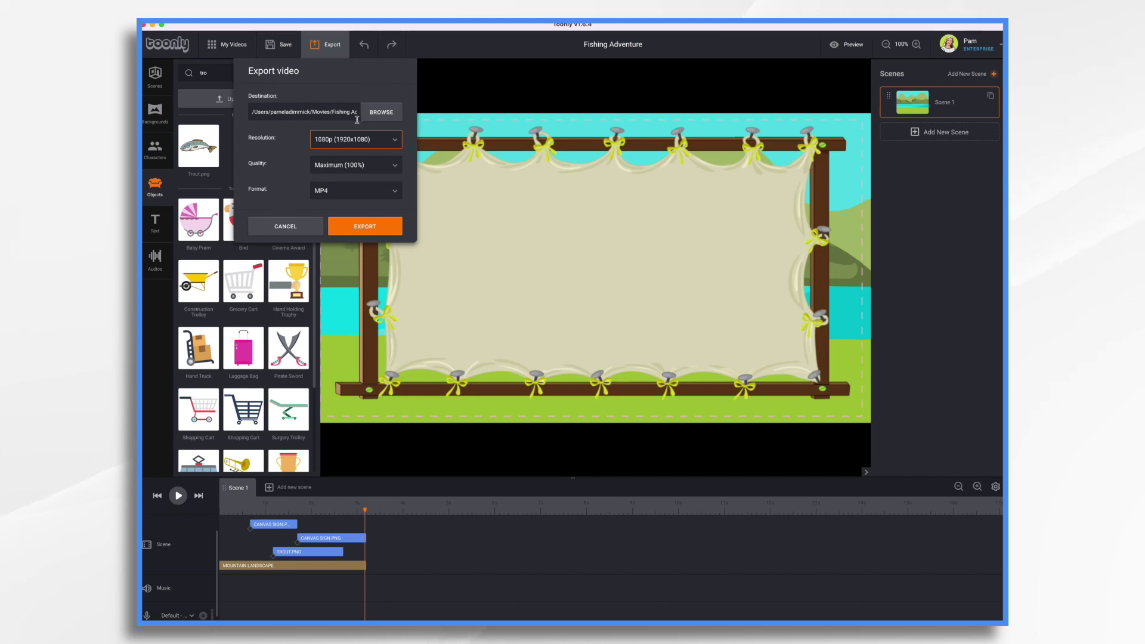
pyautogui.click(392, 113)
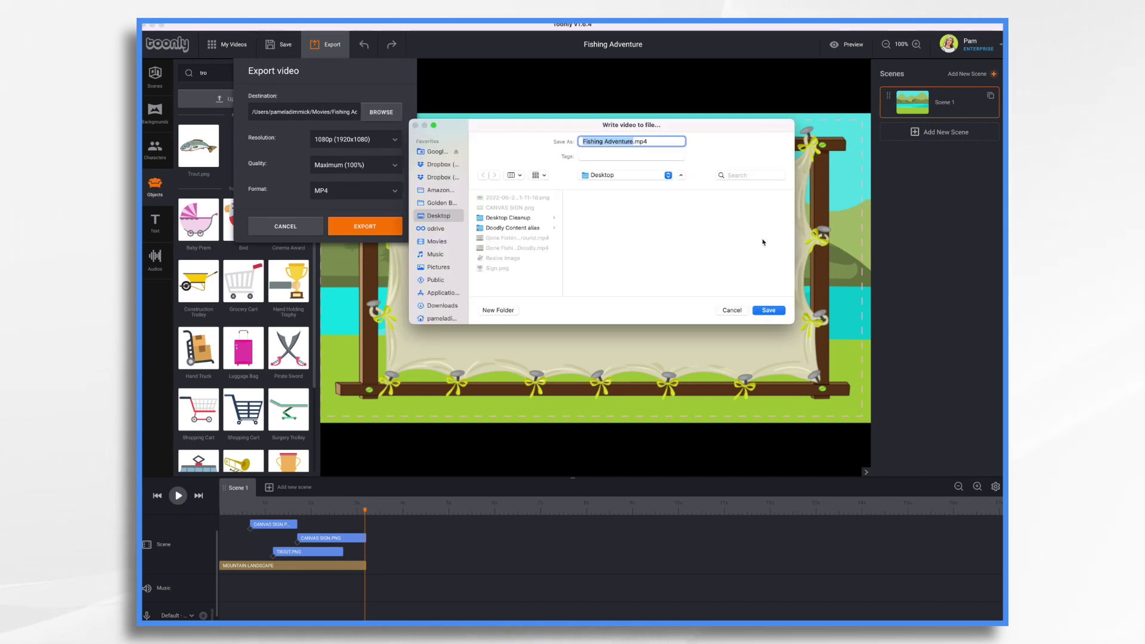
pyautogui.press('Right')
pyautogui.write('Too')
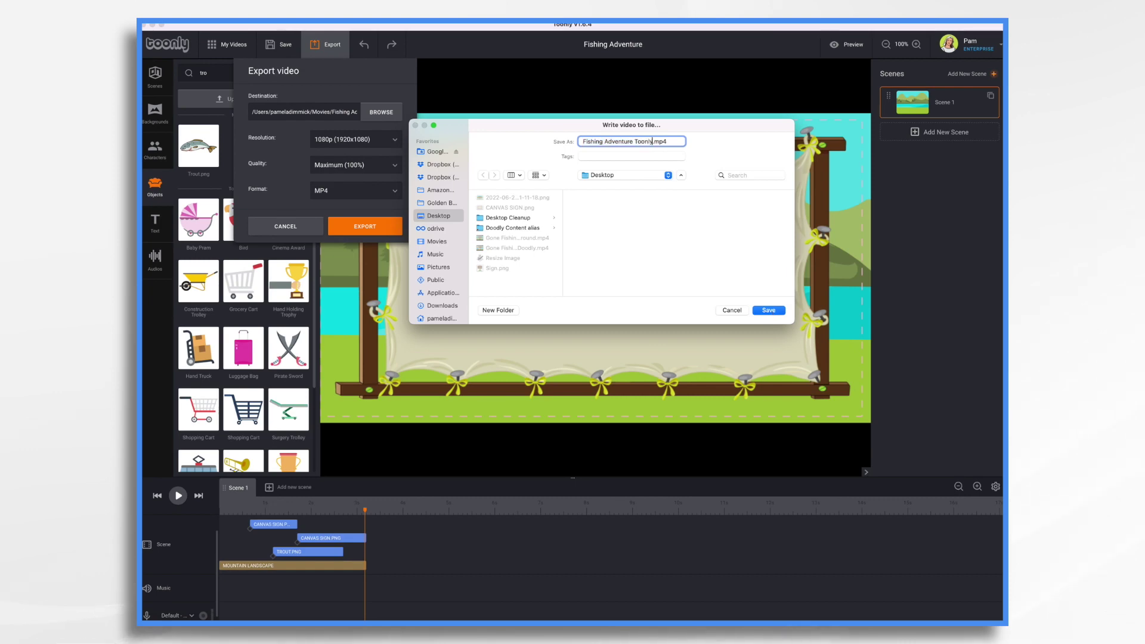
pyautogui.click(769, 310)
pyautogui.click(376, 225)
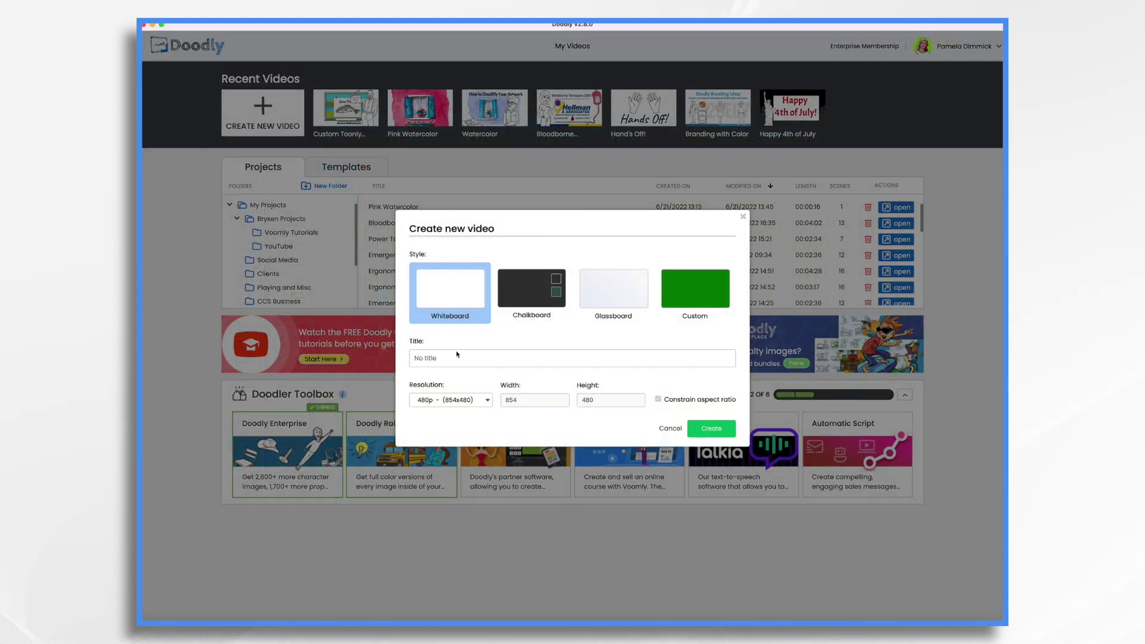
# Step: In Doodly, create a new Whiteboard video titled "Fishing Adventure Doodly" with 1080p (1920x1080) resolution
pyautogui.write('ishing ')
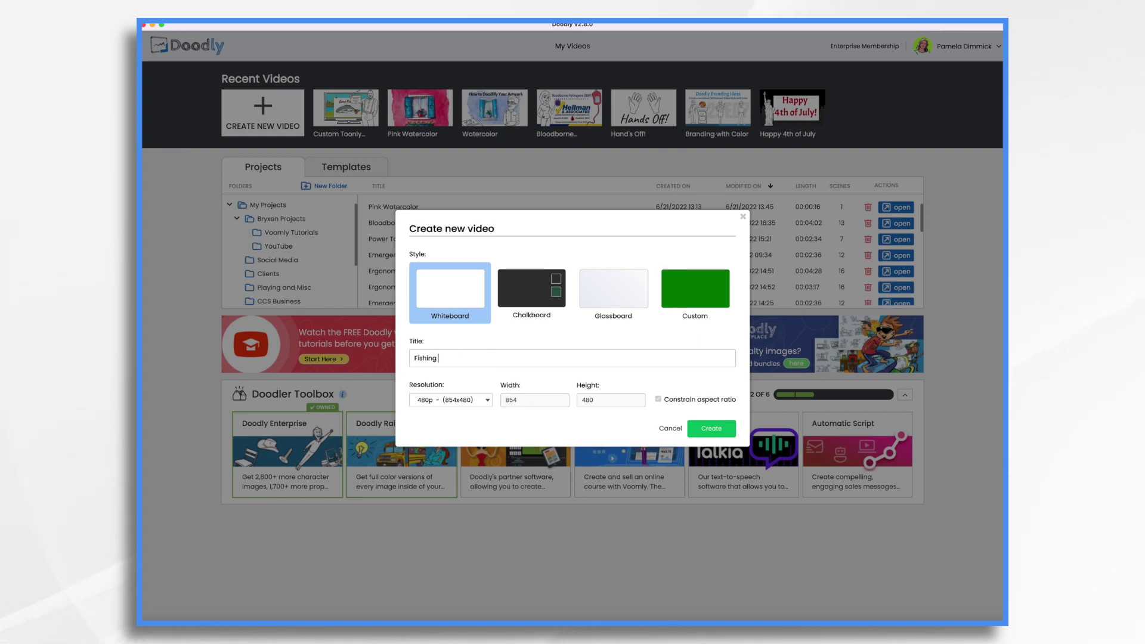
pyautogui.write('Adventure Doodly')
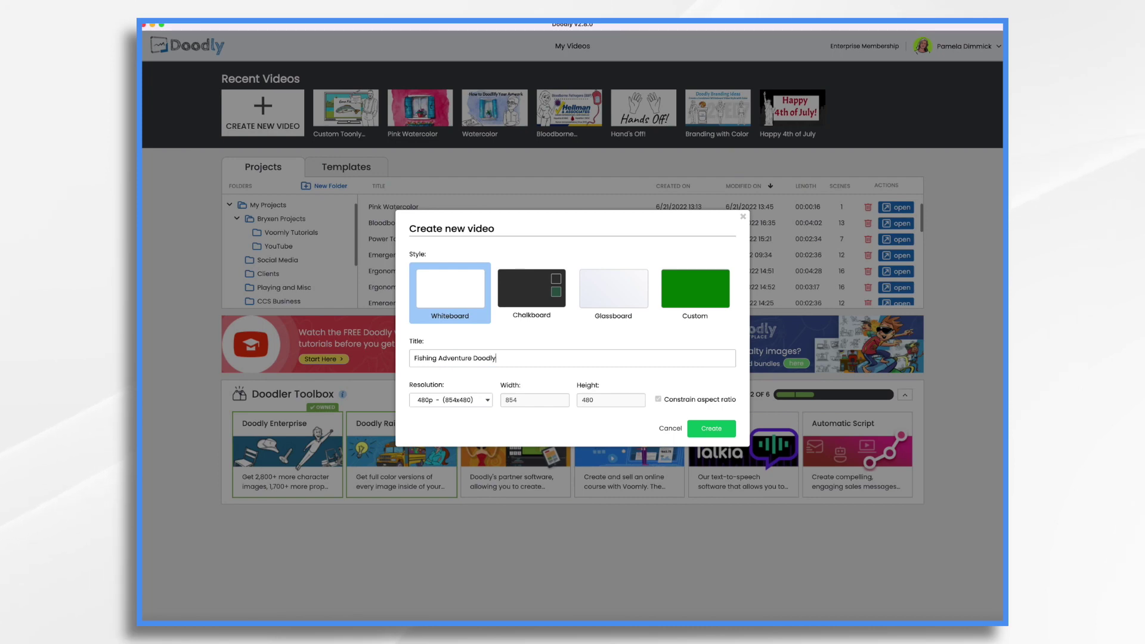
pyautogui.click(452, 399)
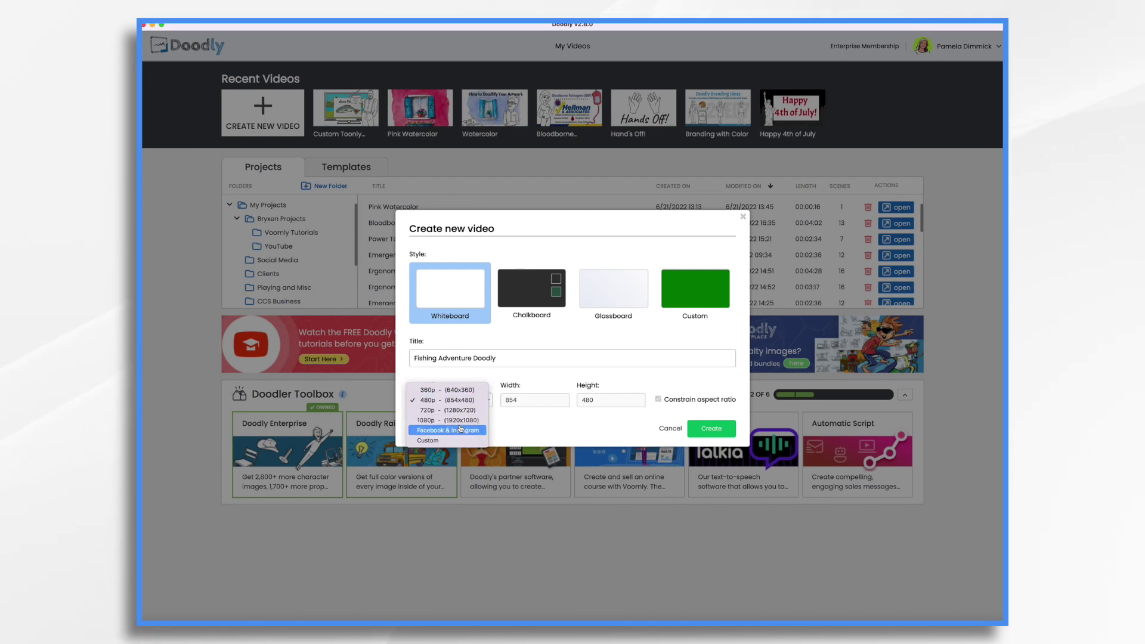
pyautogui.click(461, 420)
pyautogui.click(710, 429)
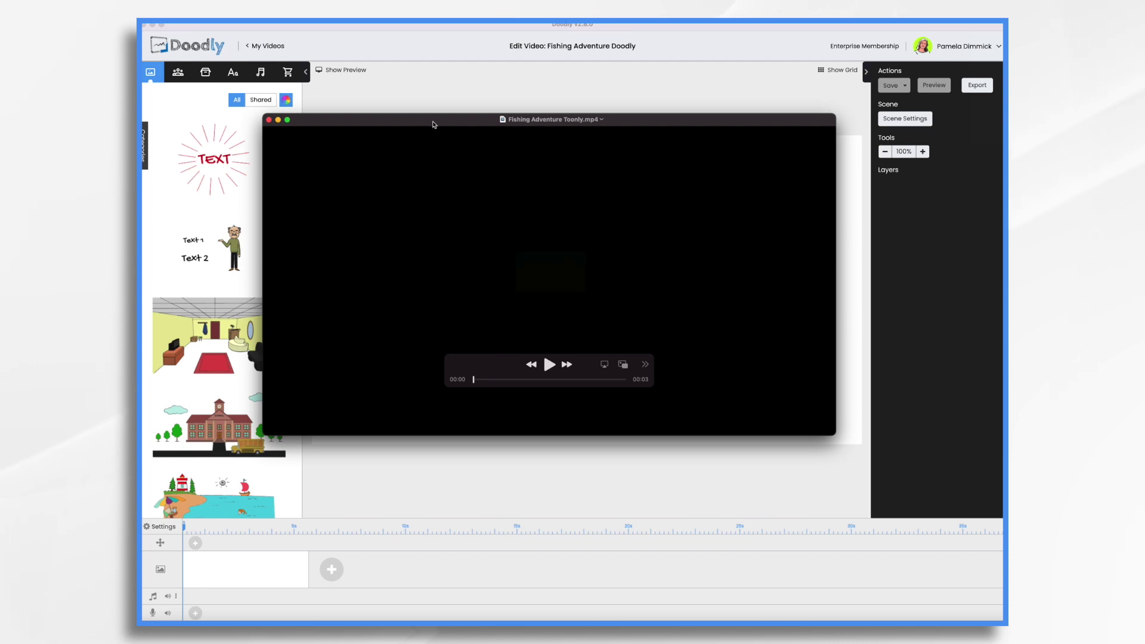
# Step: Play the exported Fishing Adventure Toonly.mp4 to its full-size canvas sign and capture a screenshot of the whole video frame
pyautogui.click(549, 365)
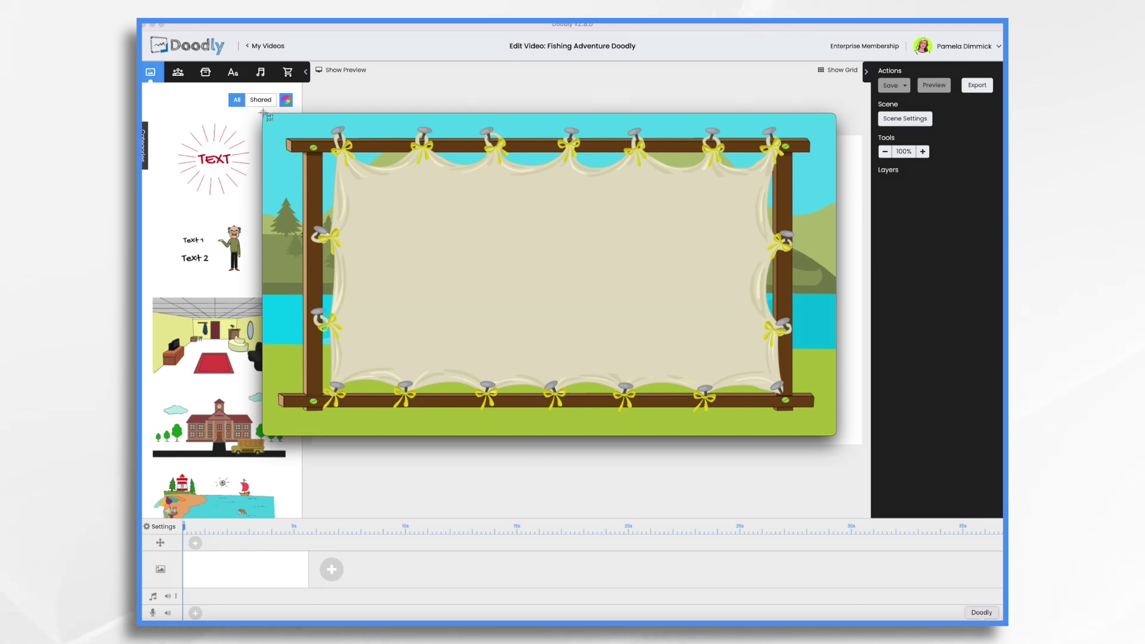
pyautogui.moveTo(263, 112); pyautogui.dragTo(836, 435)
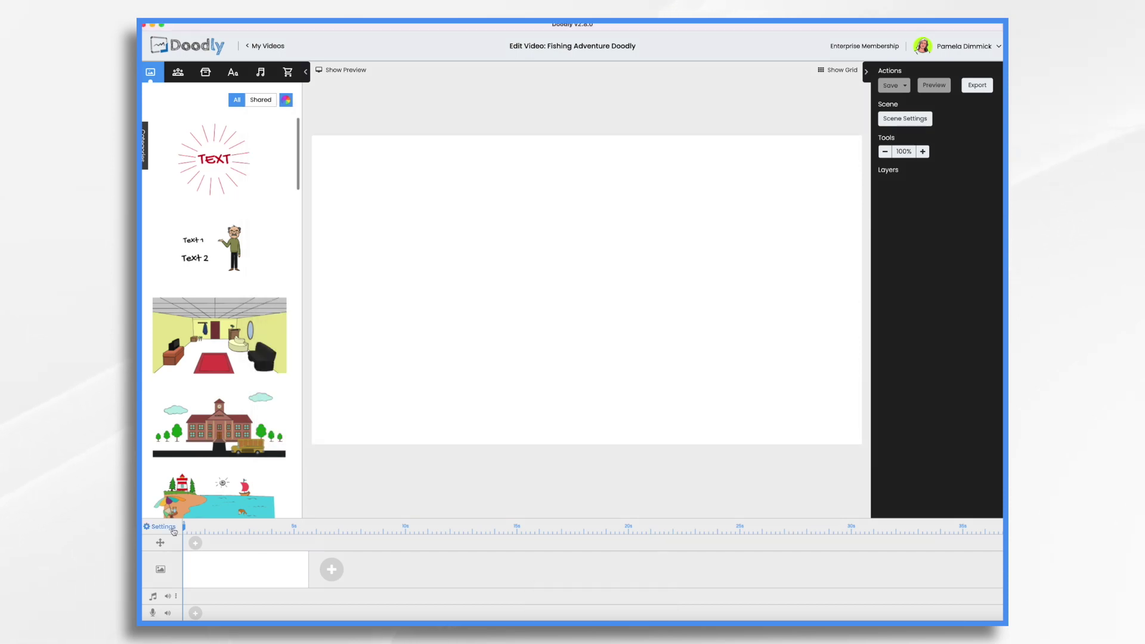
# Step: In the video settings, choose a custom image background and load the newly captured screenshot from the Desktop
pyautogui.click(163, 526)
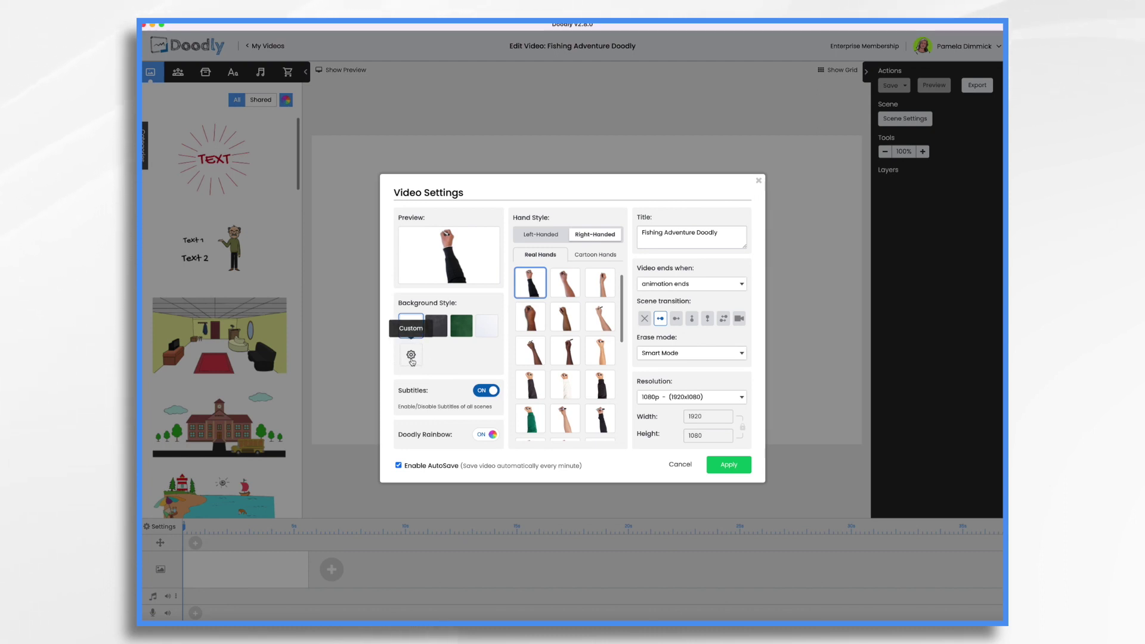
pyautogui.click(411, 356)
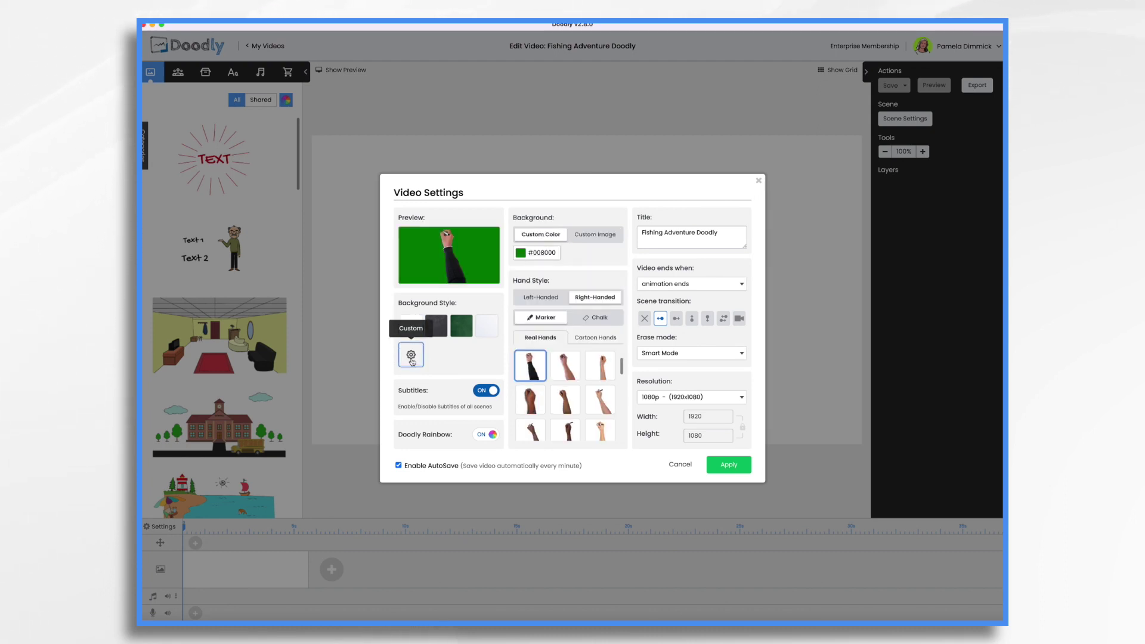
pyautogui.click(603, 238)
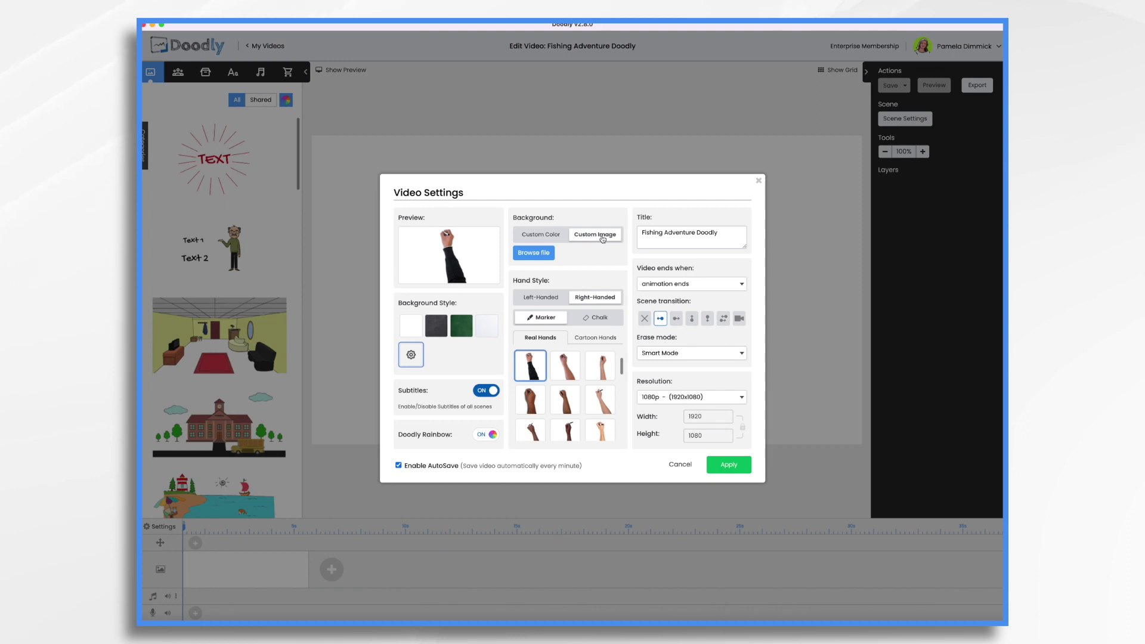
pyautogui.click(542, 254)
pyautogui.click(572, 267)
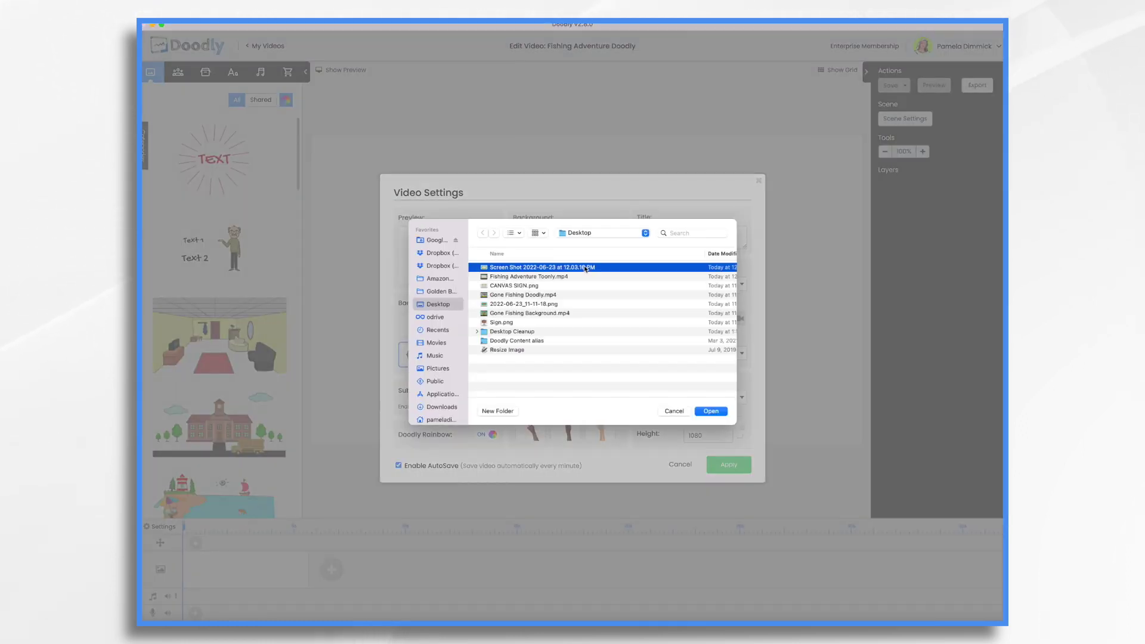
pyautogui.click(709, 412)
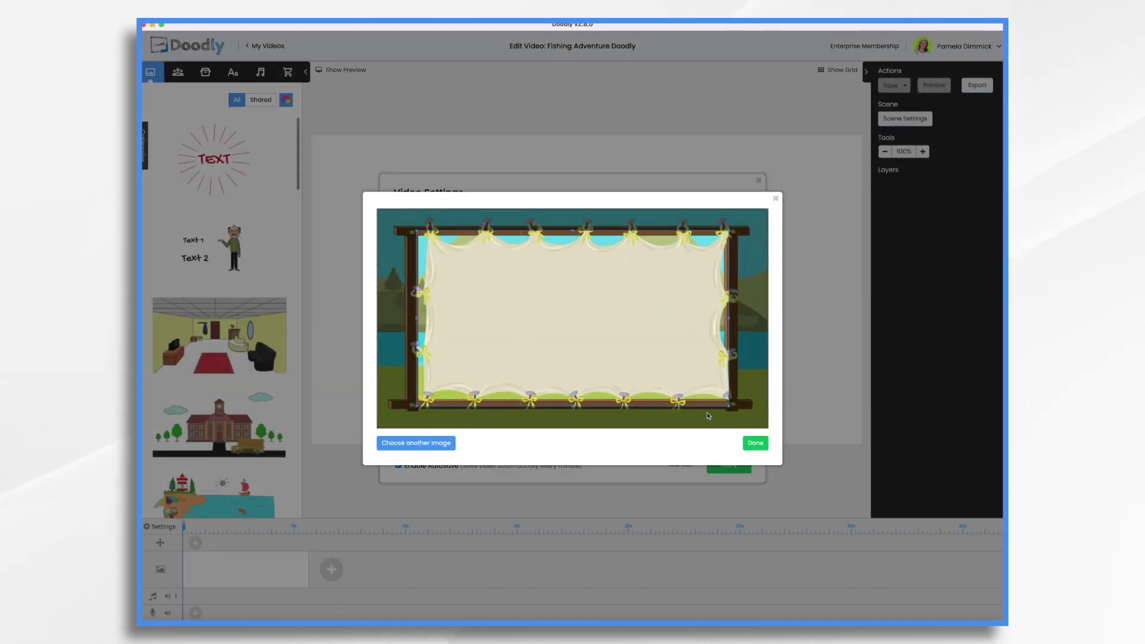
# Step: Expand the crop area to cover the entire canvas sign image and apply it as the video background
pyautogui.moveTo(552, 336); pyautogui.dragTo(504, 306)
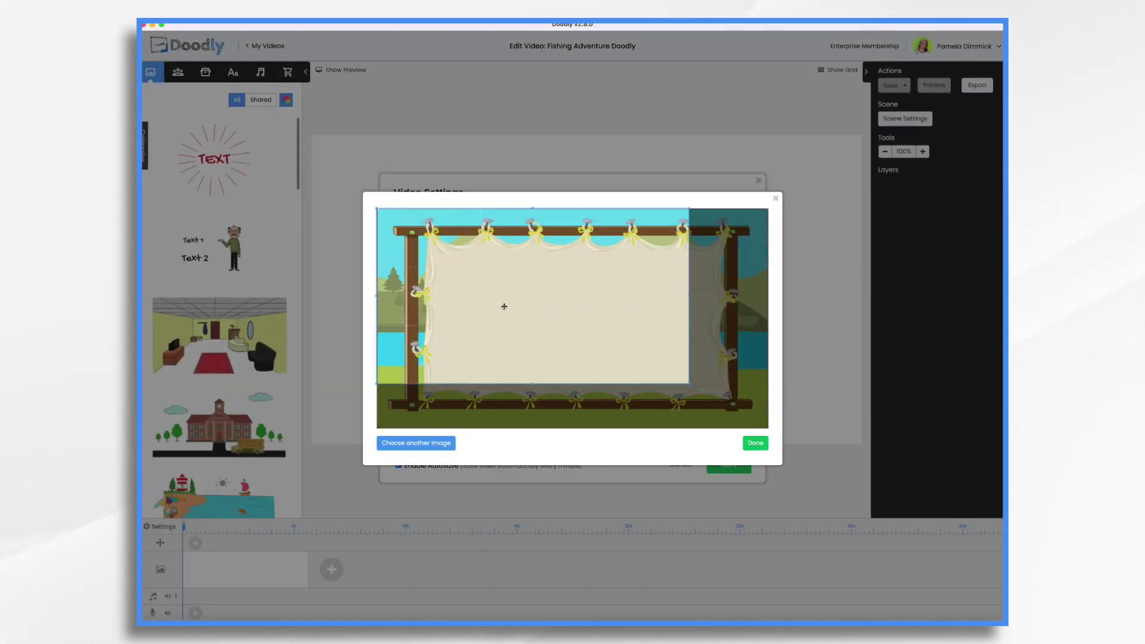
pyautogui.moveTo(689, 386); pyautogui.dragTo(769, 429)
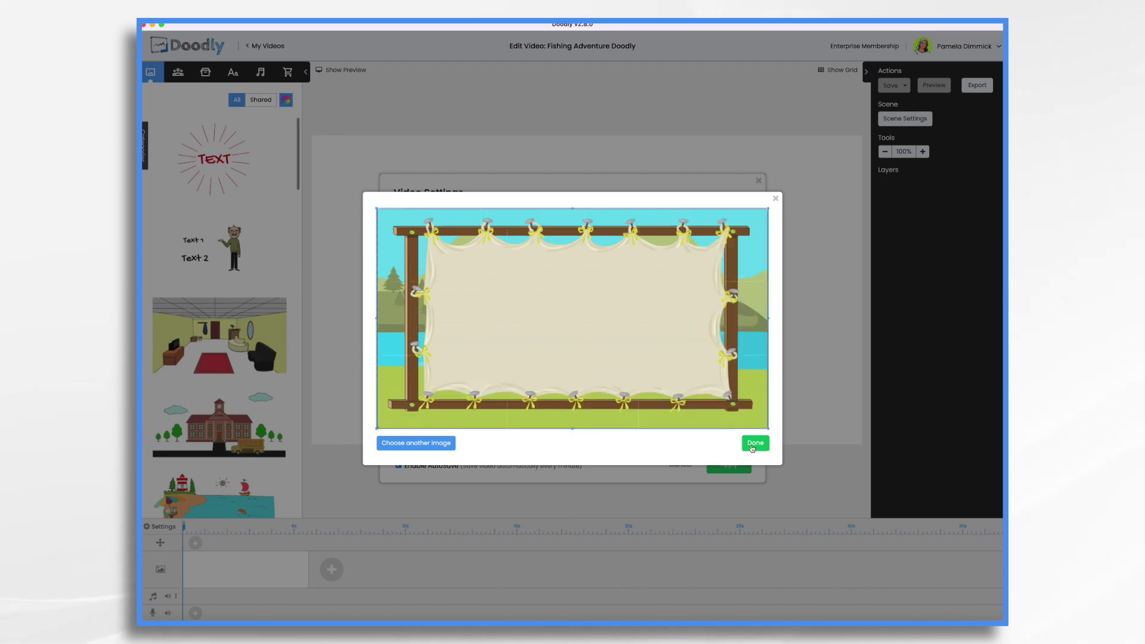
pyautogui.click(754, 443)
pyautogui.click(728, 465)
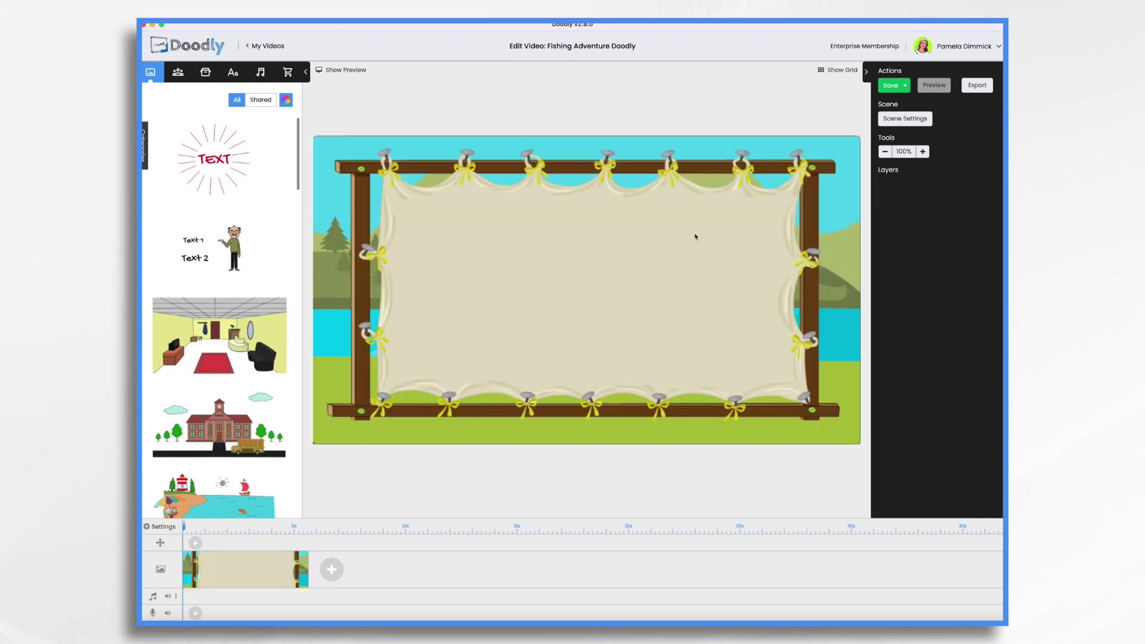
# Step: Add the Acme-Regular title "A Fishing Adventure", enlarge it, and place it centered in the upper part of the canvas sign
pyautogui.click(232, 72)
pyautogui.click(218, 124)
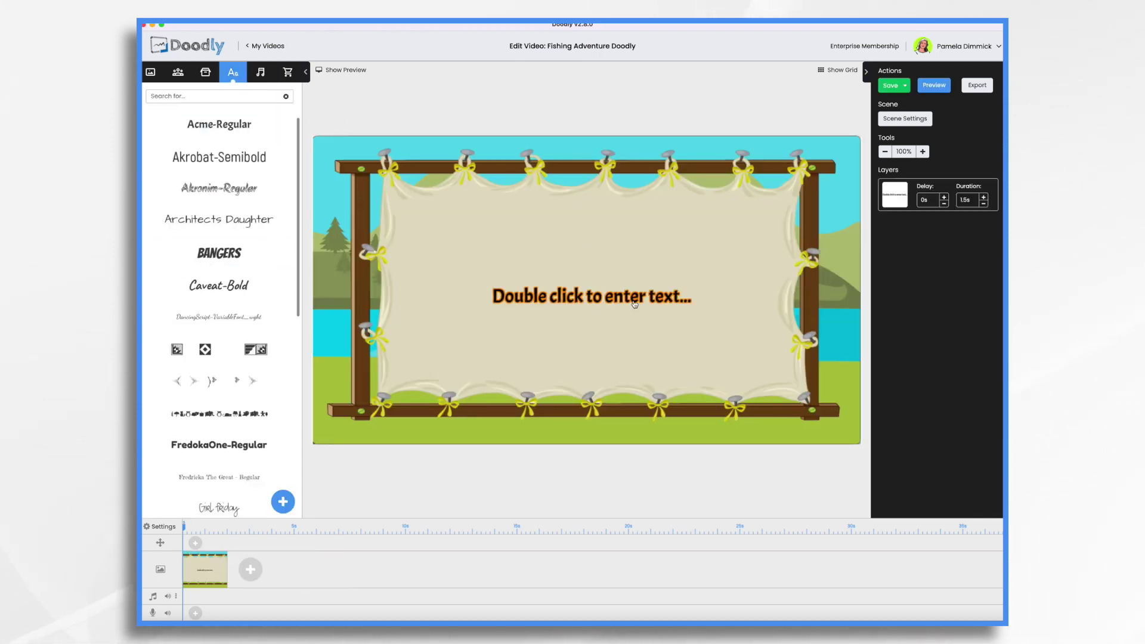
pyautogui.doubleClick(596, 288)
pyautogui.write('A Fishing Adventure')
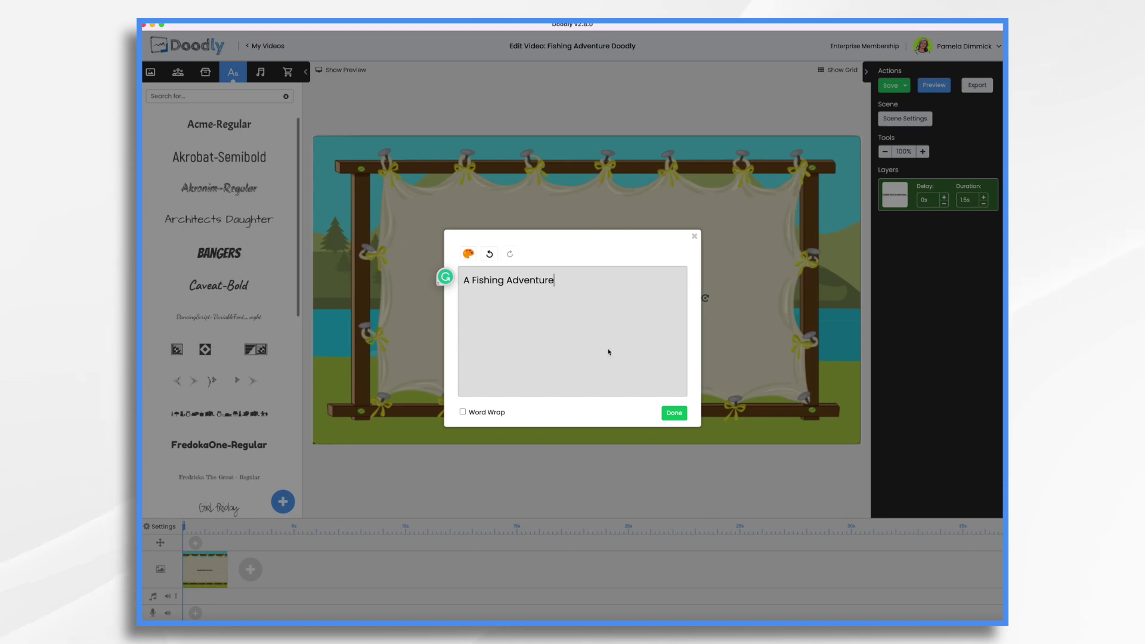
pyautogui.click(674, 412)
pyautogui.moveTo(671, 317); pyautogui.dragTo(792, 327)
pyautogui.moveTo(522, 300); pyautogui.dragTo(451, 230)
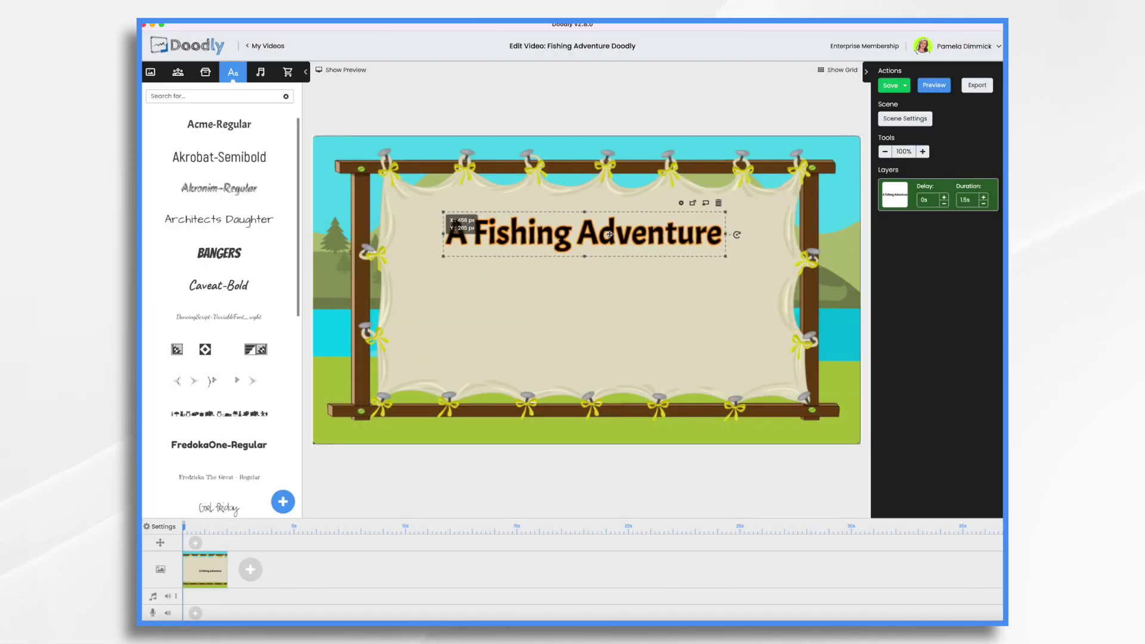
# Step: Add an Acme-Regular byline reading "By" and the author's full name, placed centered beneath the title
pyautogui.click(219, 124)
pyautogui.doubleClick(570, 305)
pyautogui.write('By Jo')
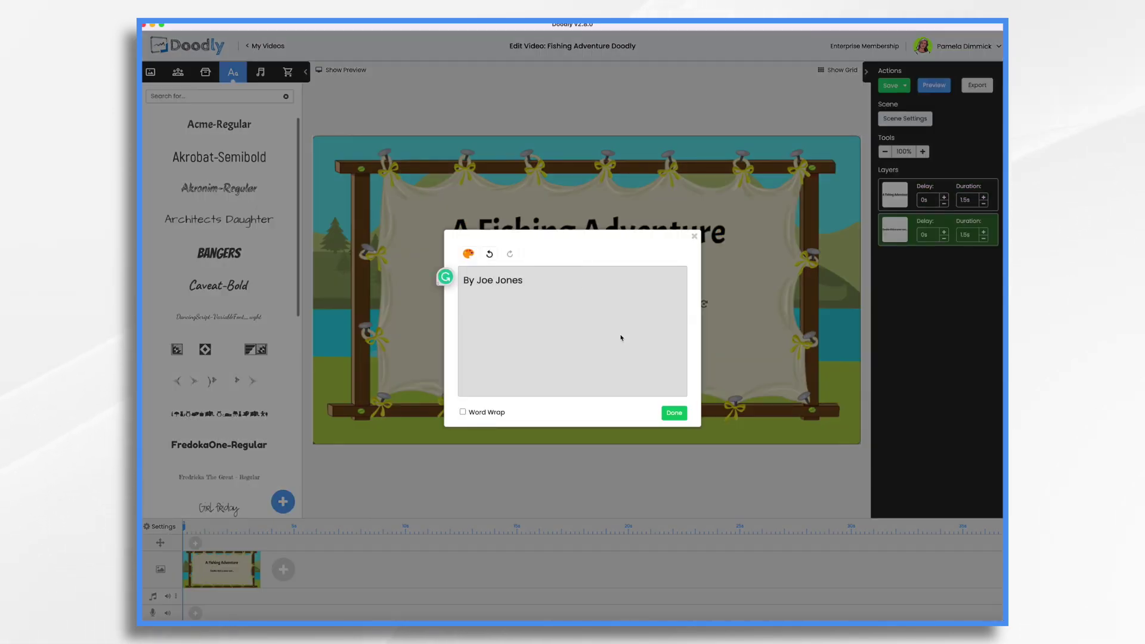
pyautogui.write('e Jones')
pyautogui.click(674, 412)
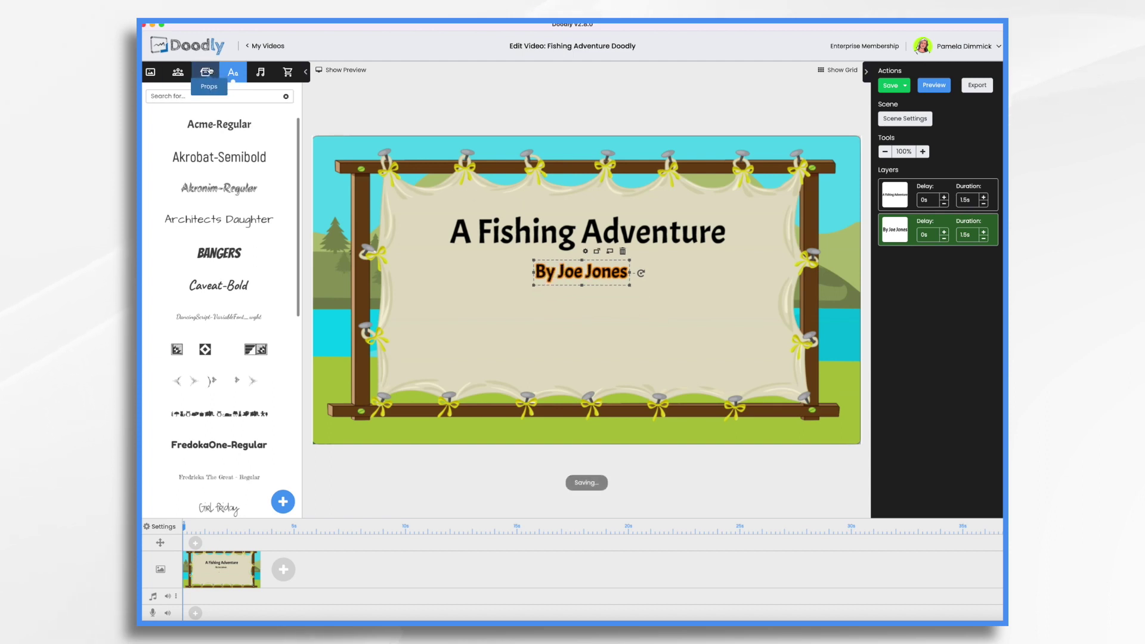
# Step: Search the props for "trout" and add the trout outline and the coloured side-view trout to the scene as additional images
pyautogui.click(207, 72)
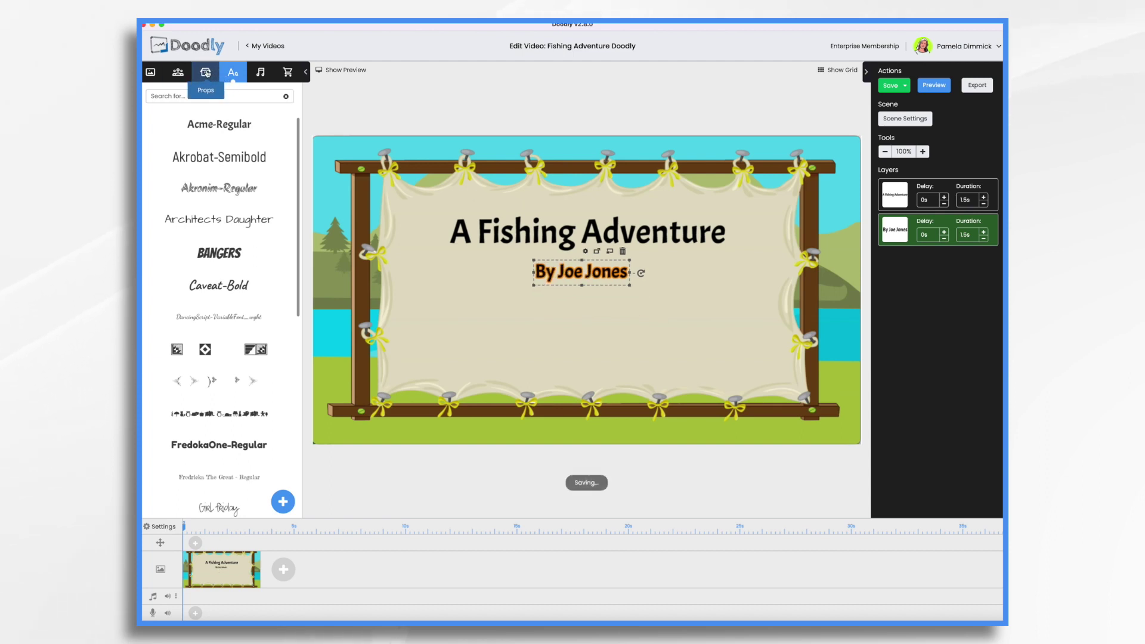
pyautogui.click(183, 97)
pyautogui.write('trout')
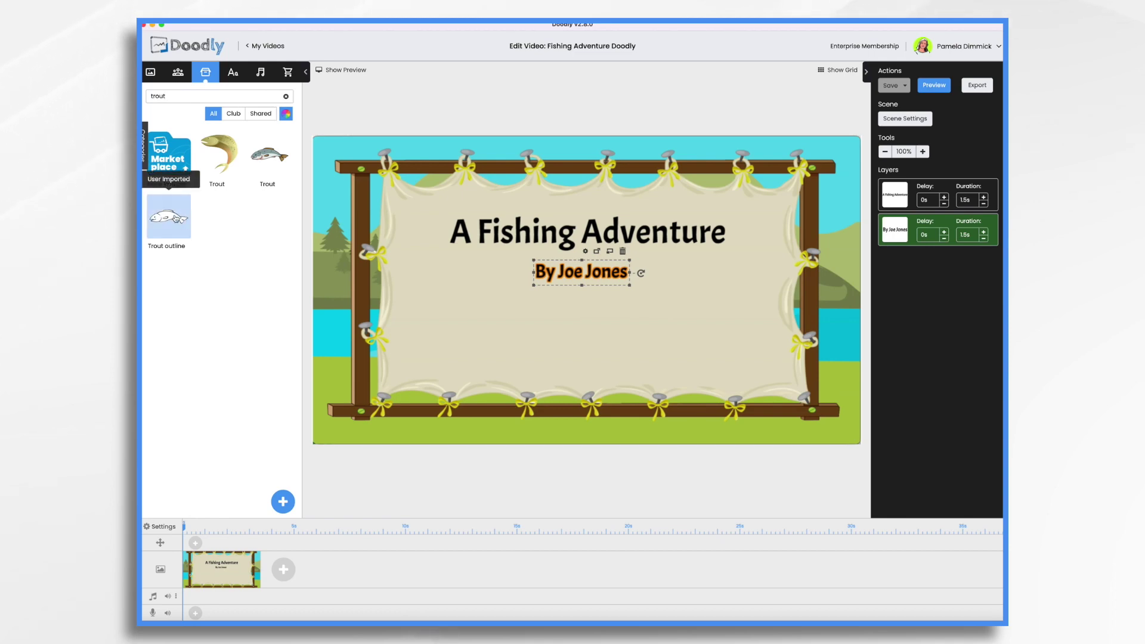
pyautogui.moveTo(177, 218); pyautogui.dragTo(531, 322)
pyautogui.moveTo(269, 156); pyautogui.dragTo(525, 325)
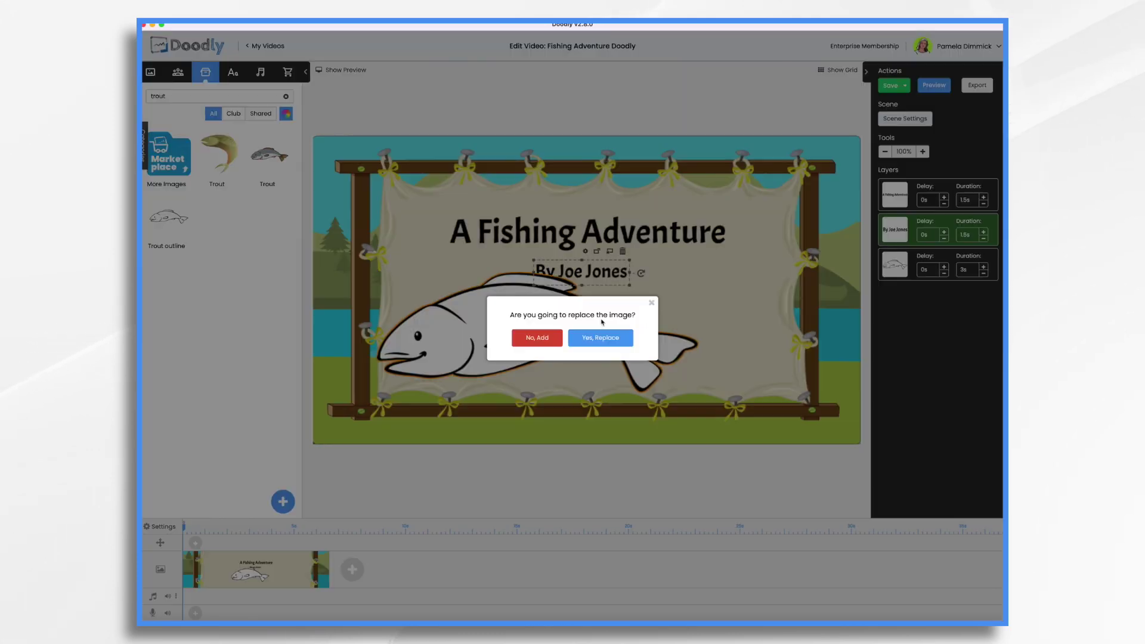
pyautogui.click(536, 337)
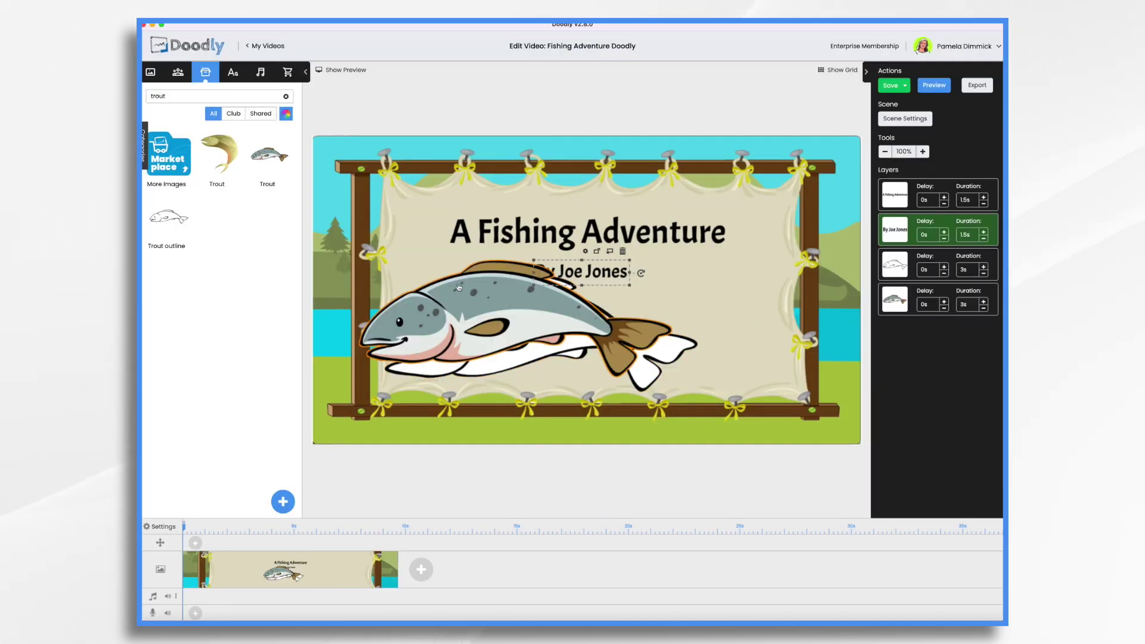
# Step: Align the coloured trout over its outline, and shrink and centre both together beneath the byline on the canvas sign
pyautogui.moveTo(483, 304)
pyautogui.mouseDown()
pyautogui.moveTo(640, 338)
pyautogui.moveTo(528, 322)
pyautogui.moveTo(501, 315)
pyautogui.moveTo(744, 348)
pyautogui.moveTo(501, 314)
pyautogui.mouseUp()
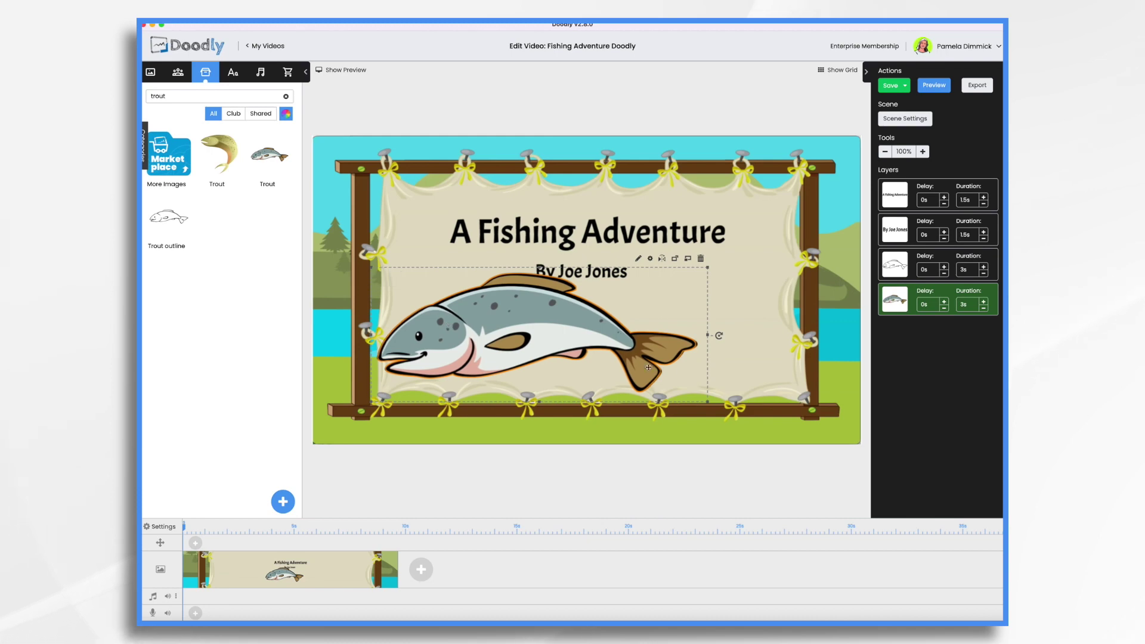
pyautogui.moveTo(735, 373); pyautogui.dragTo(819, 265)
pyautogui.moveTo(548, 324); pyautogui.dragTo(602, 330)
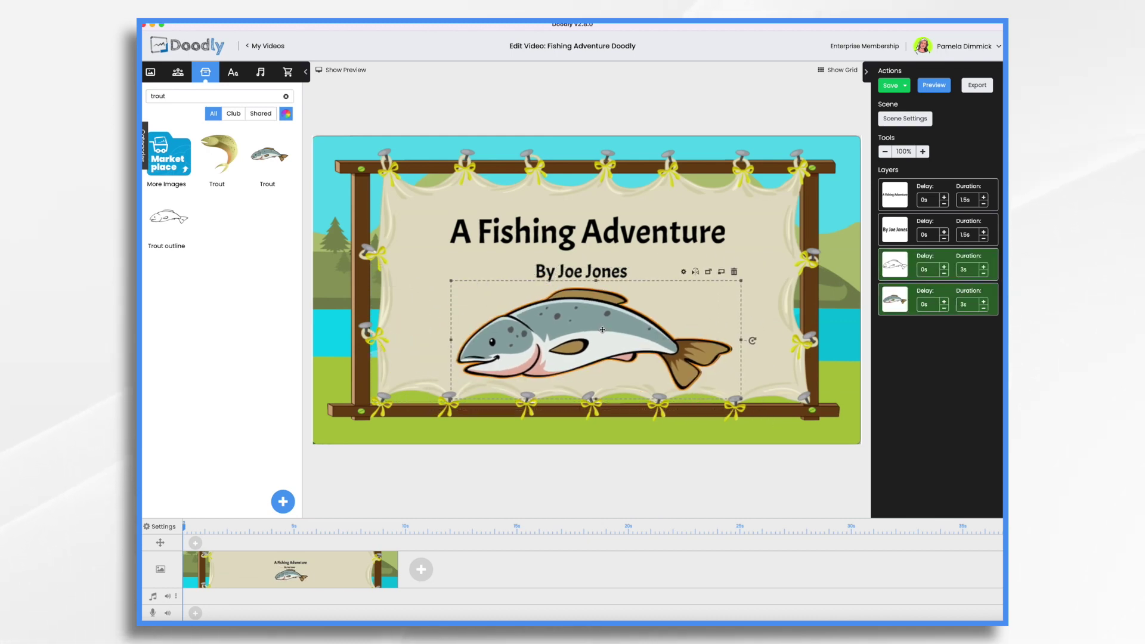
# Step: Set the video's erase mode to Off and apply the settings
pyautogui.click(162, 527)
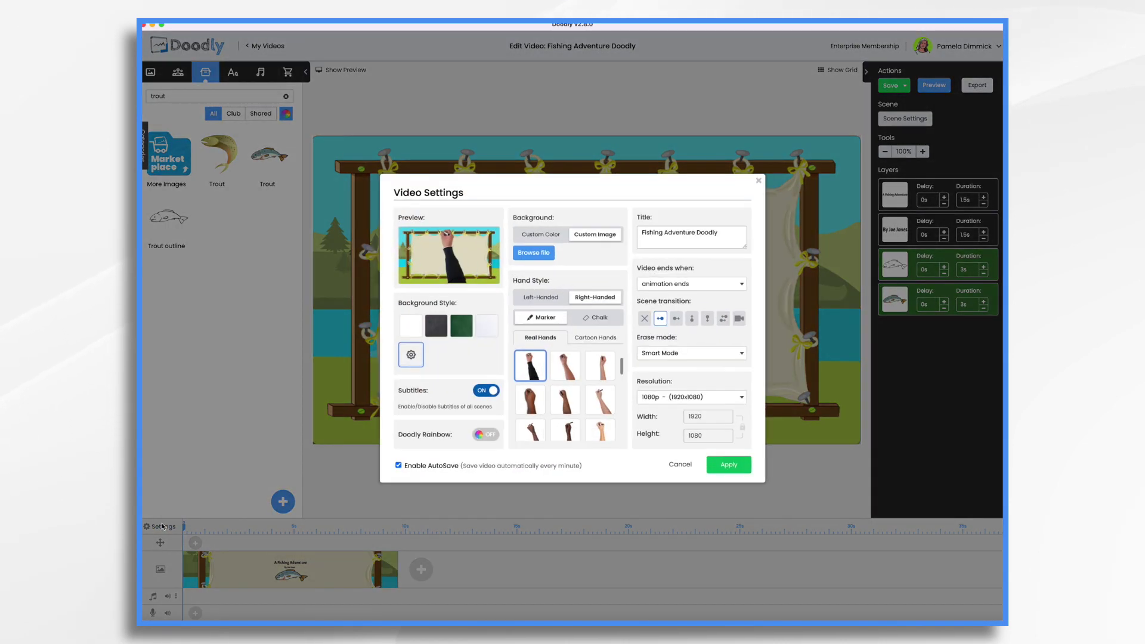
pyautogui.click(679, 356)
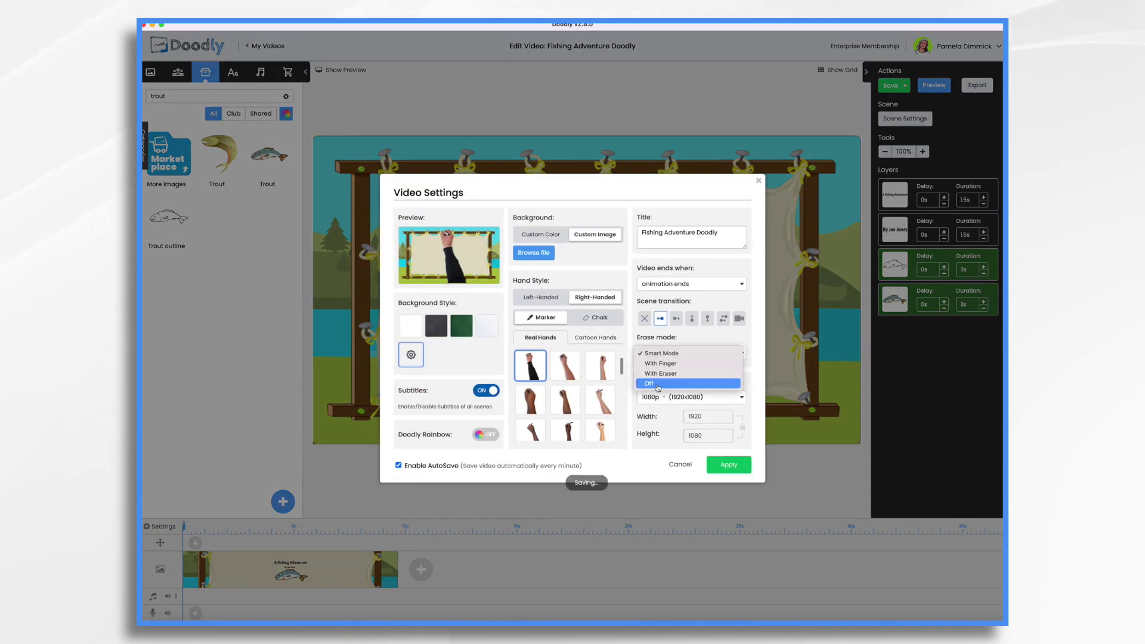
pyautogui.click(657, 383)
pyautogui.click(732, 467)
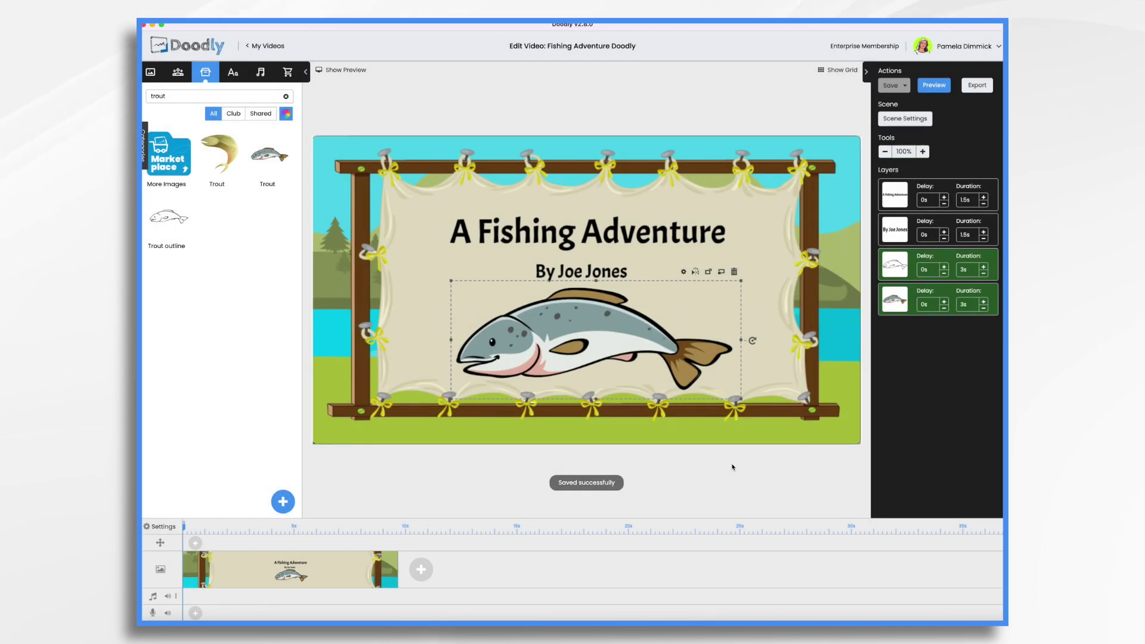
# Step: Set the trout outline's duration to 1 s and save the coloured trout with its reveal mode set to Fade
pyautogui.click(983, 275)
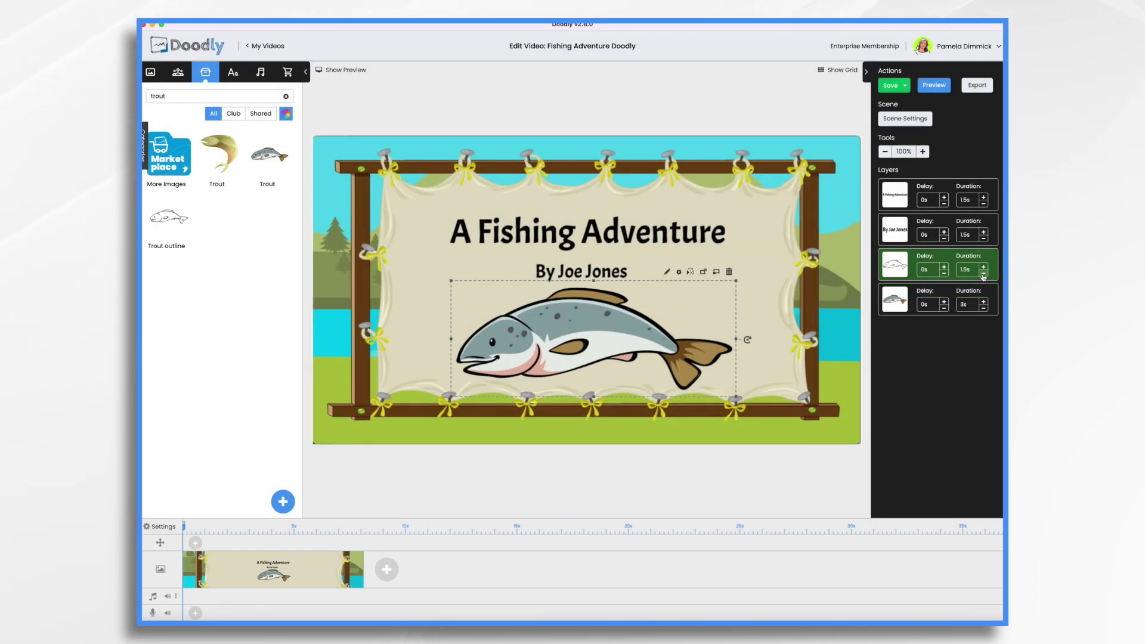
pyautogui.click(982, 276)
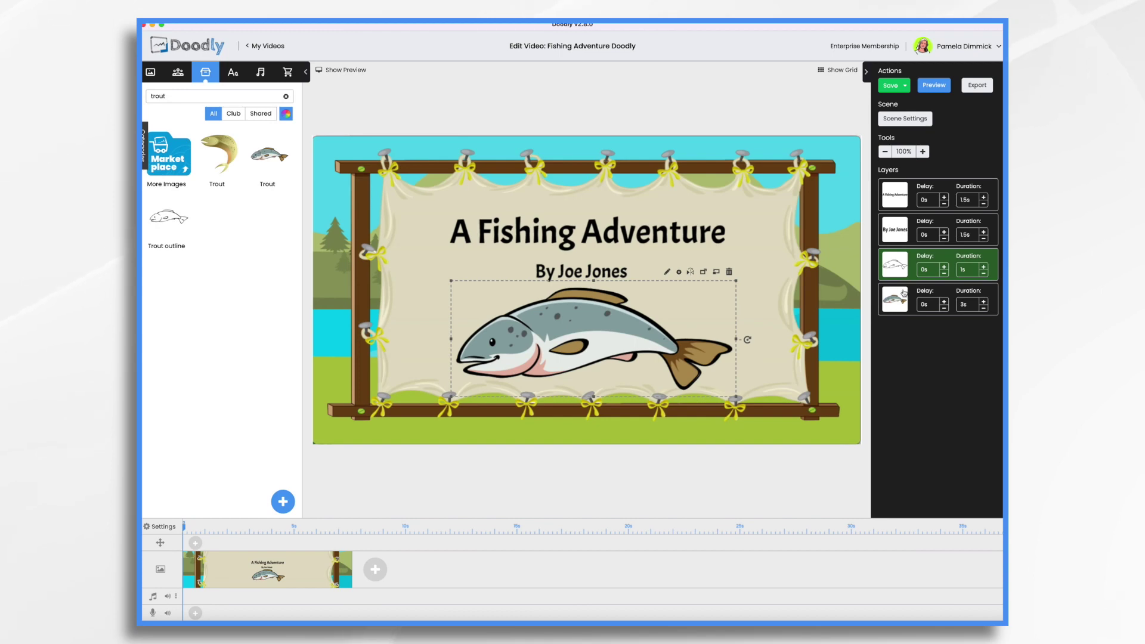
pyautogui.click(896, 298)
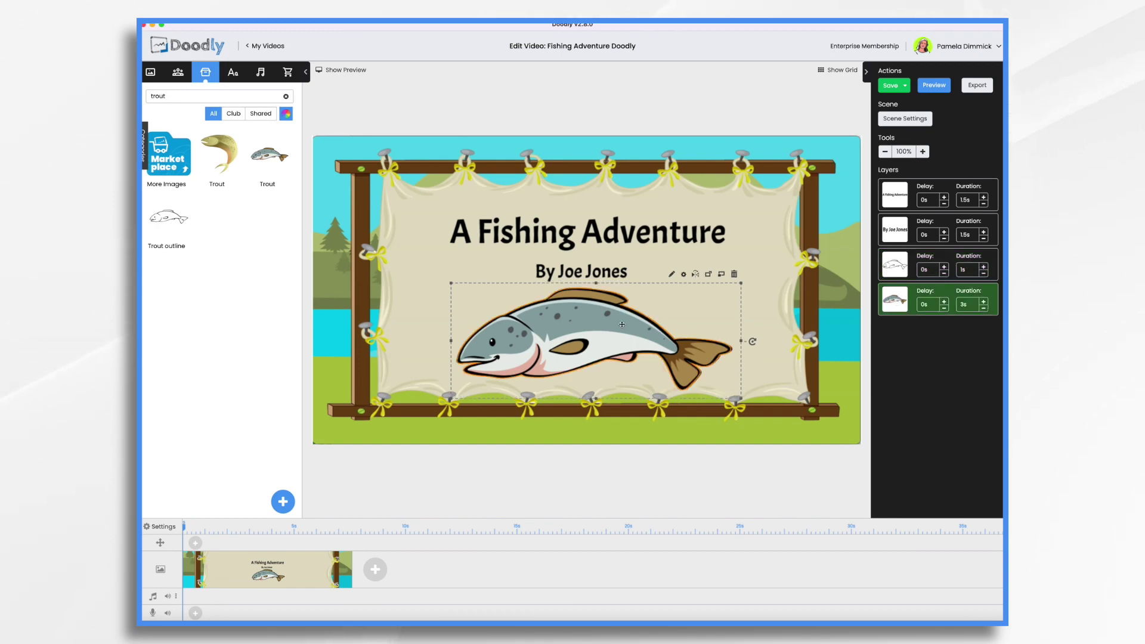
pyautogui.click(673, 275)
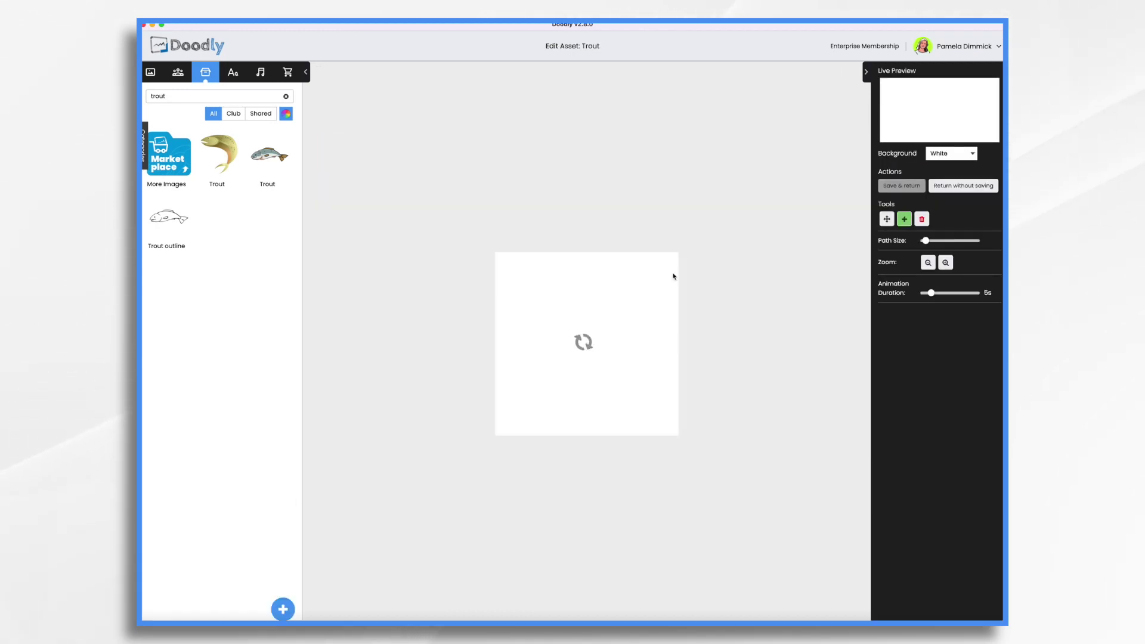
pyautogui.click(945, 303)
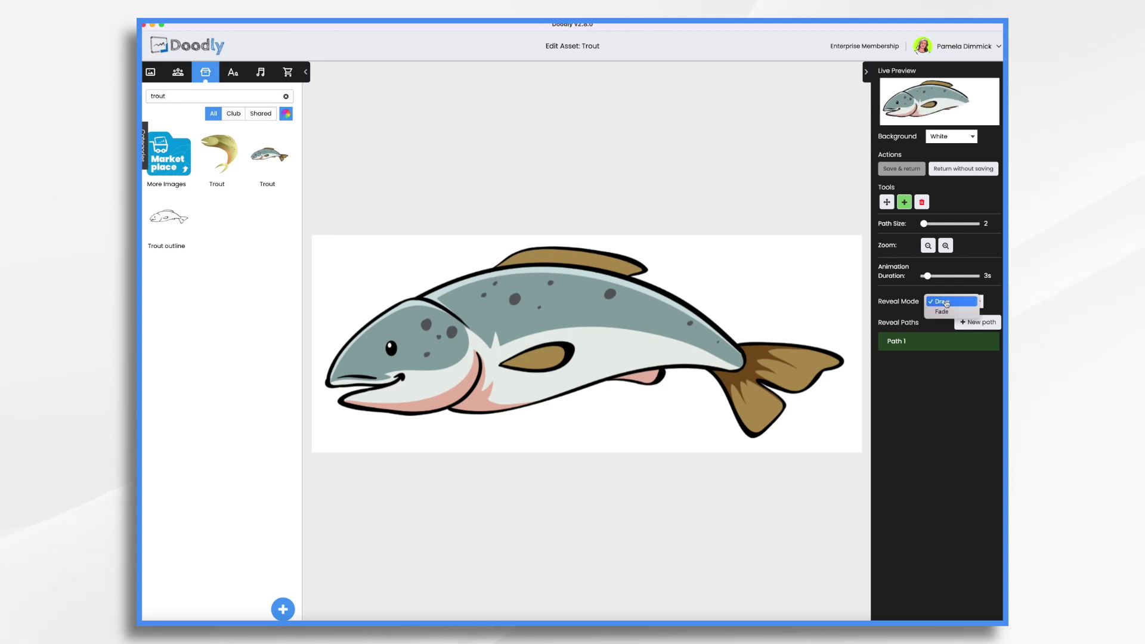
pyautogui.click(941, 310)
pyautogui.click(900, 169)
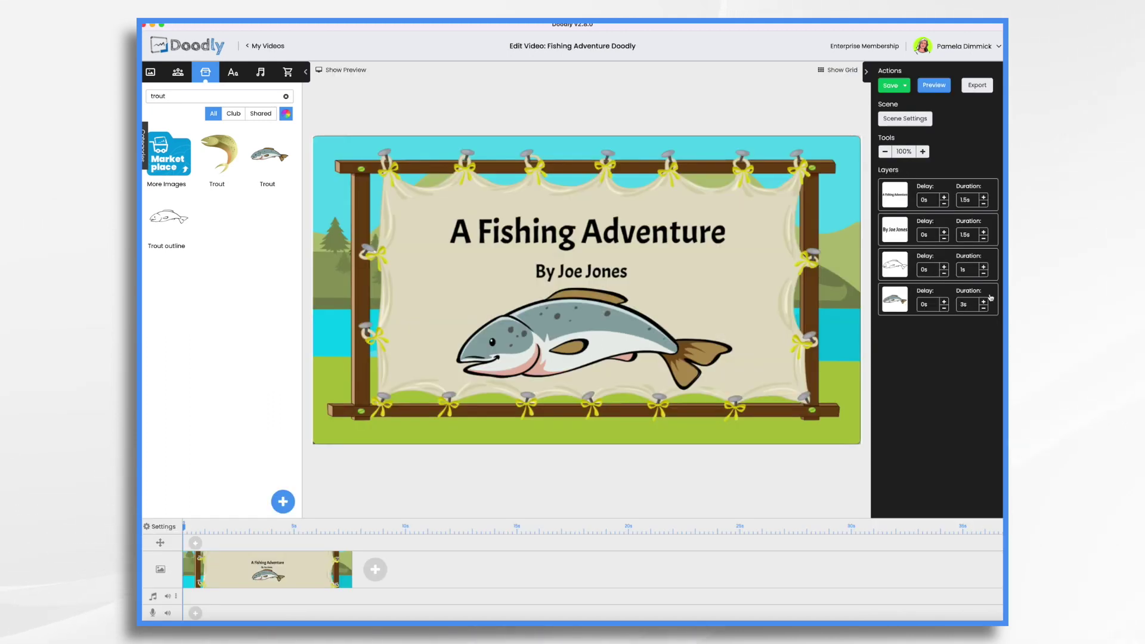
# Step: Set the coloured trout's duration to 2.5 s and the "A Fishing Adventure" title's delay to 1 s
pyautogui.click(983, 308)
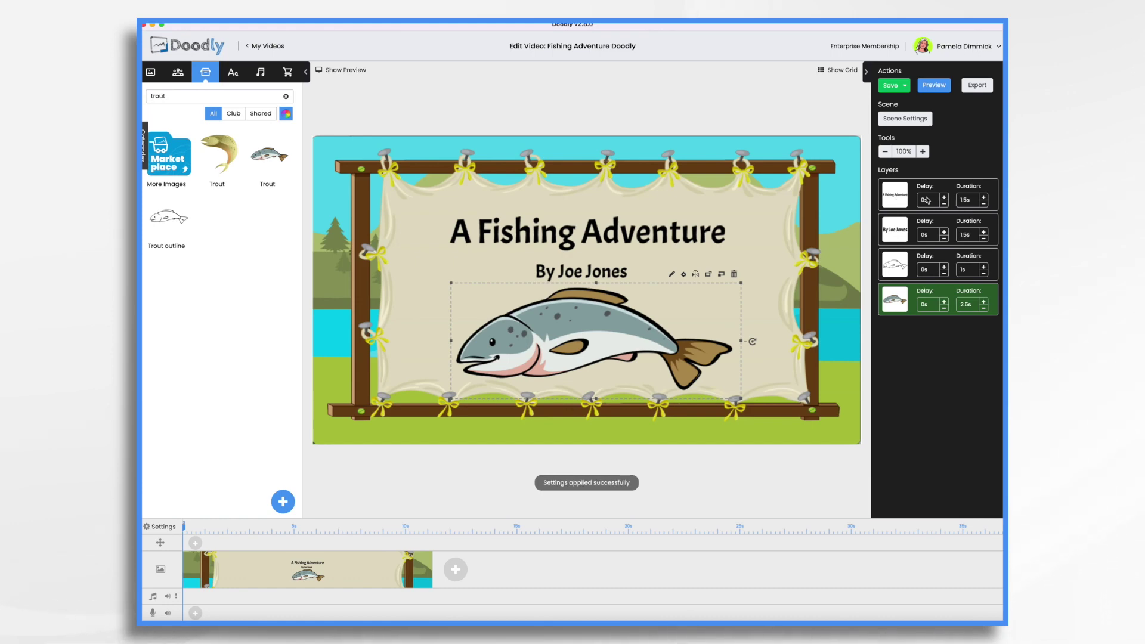
pyautogui.click(944, 198)
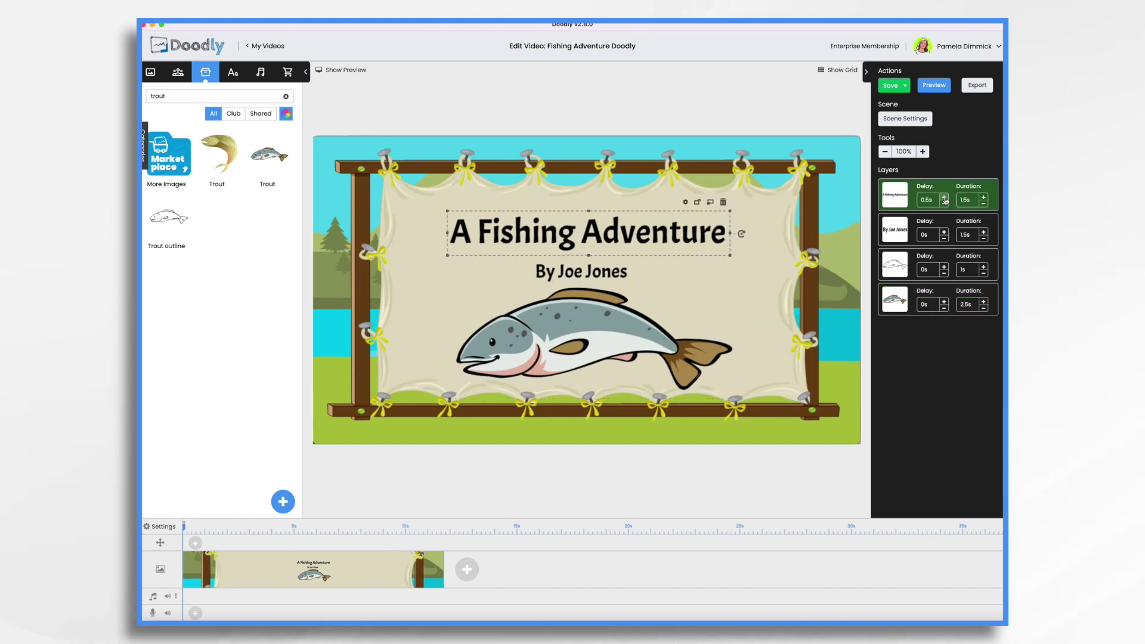
pyautogui.click(944, 197)
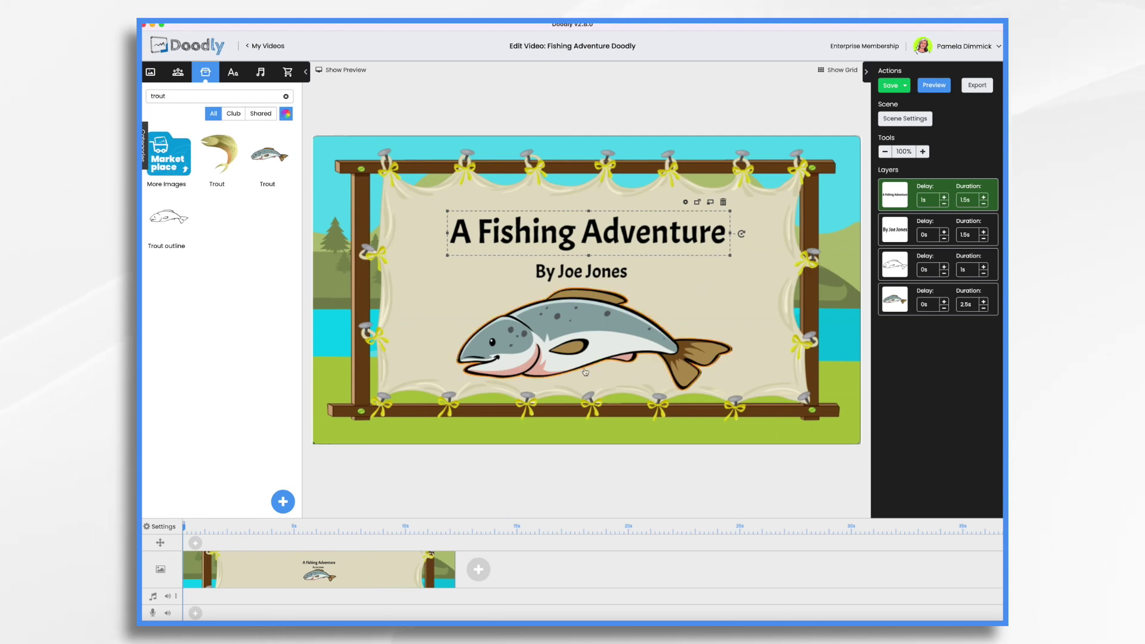
# Step: Add a second scene after the title scene and open the character library
pyautogui.click(478, 569)
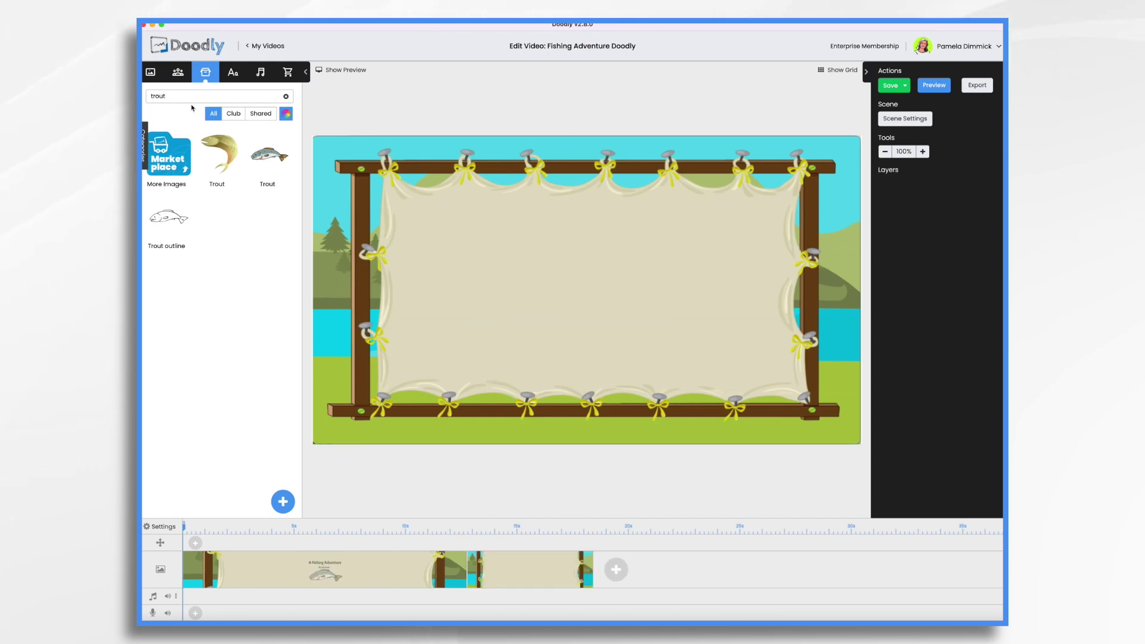
pyautogui.click(178, 71)
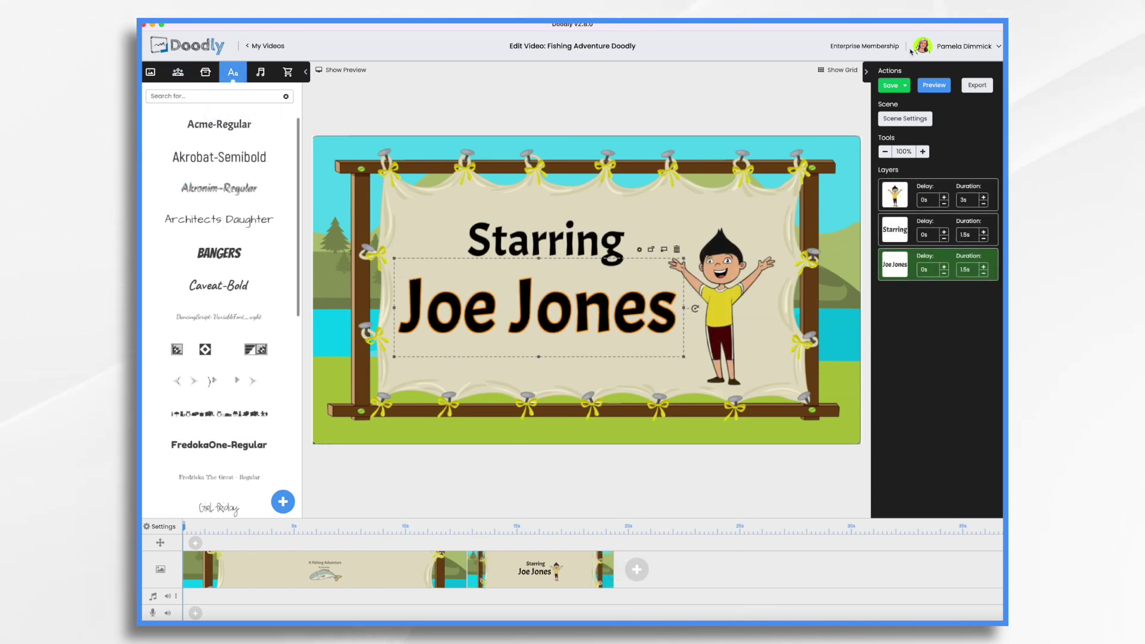
# Step: Choose a light-skinned, right-handed cartoon hand holding a marker in the video settings and apply it
pyautogui.click(904, 118)
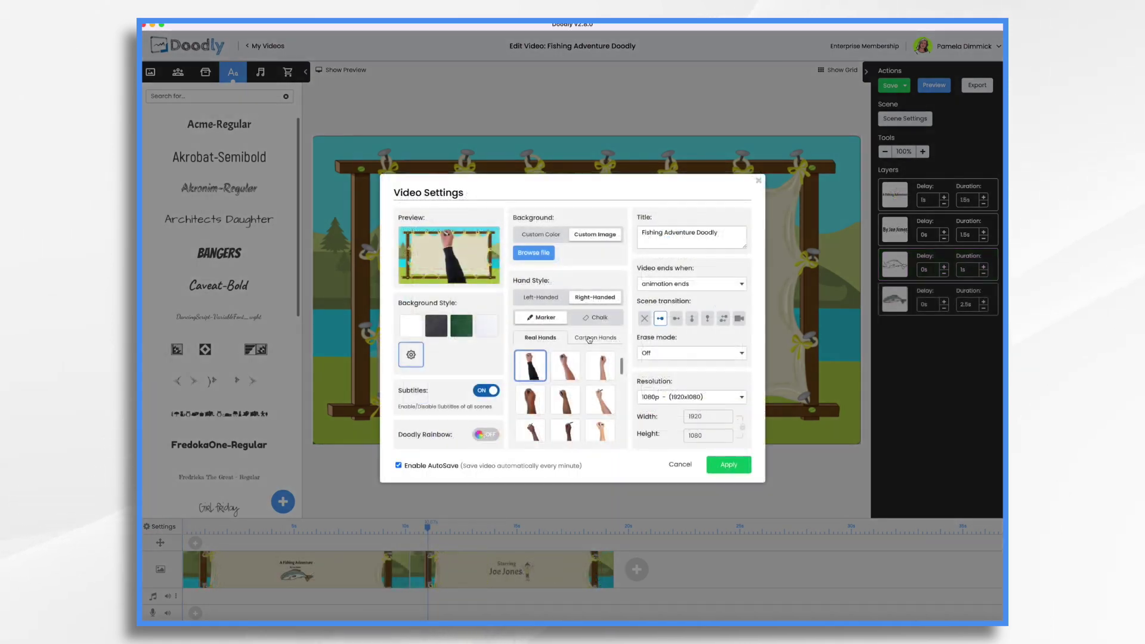
pyautogui.scroll(-5, 583, 411)
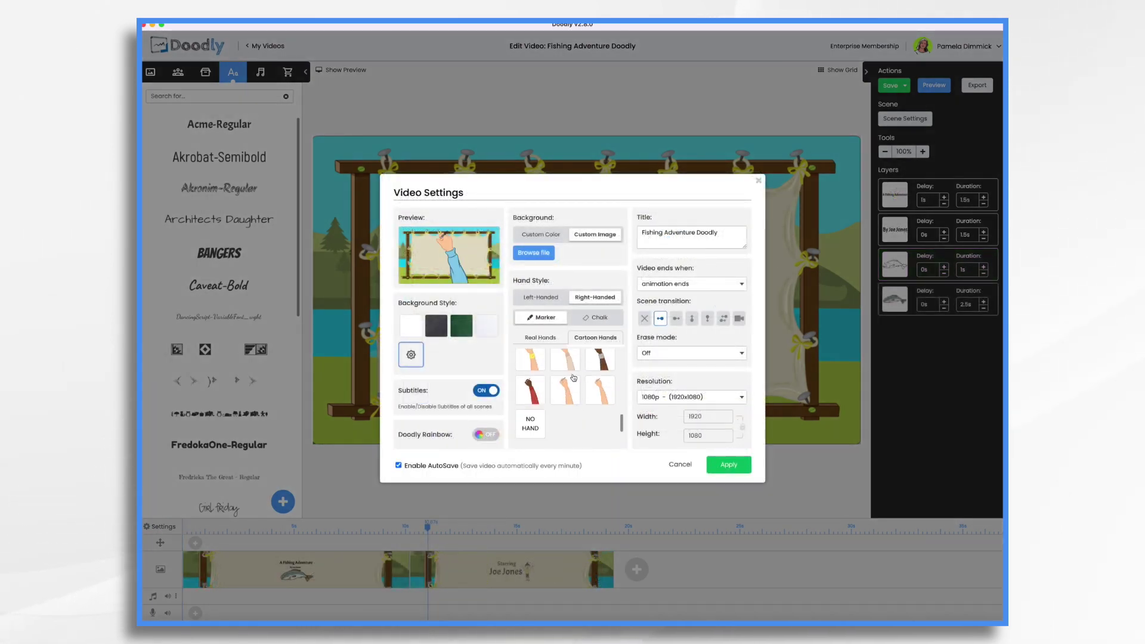
pyautogui.click(566, 405)
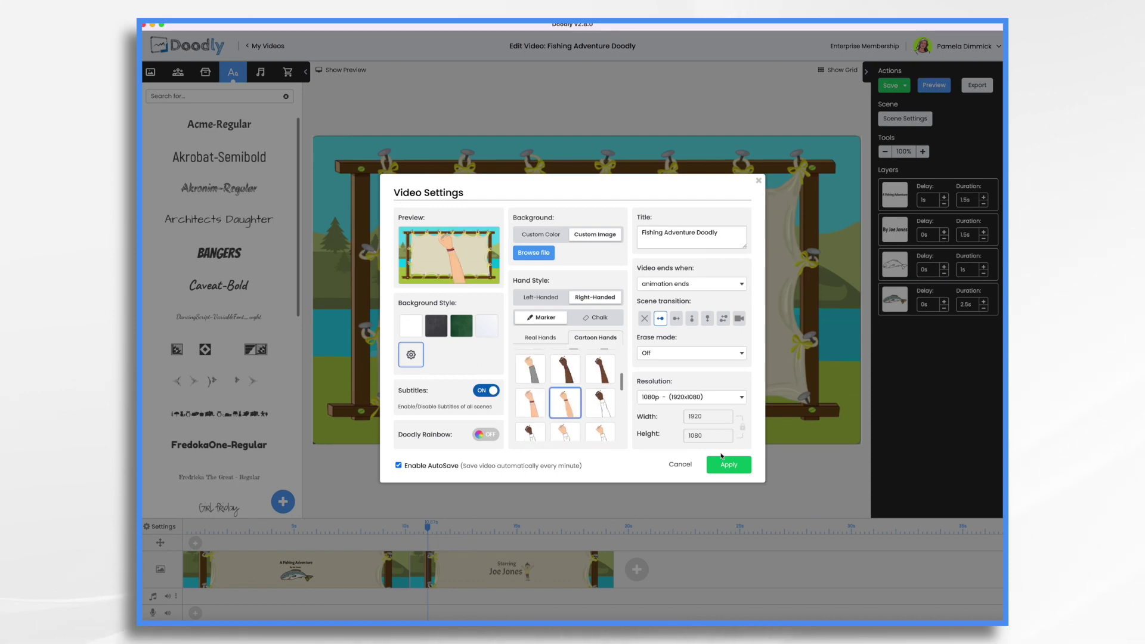
pyautogui.click(724, 465)
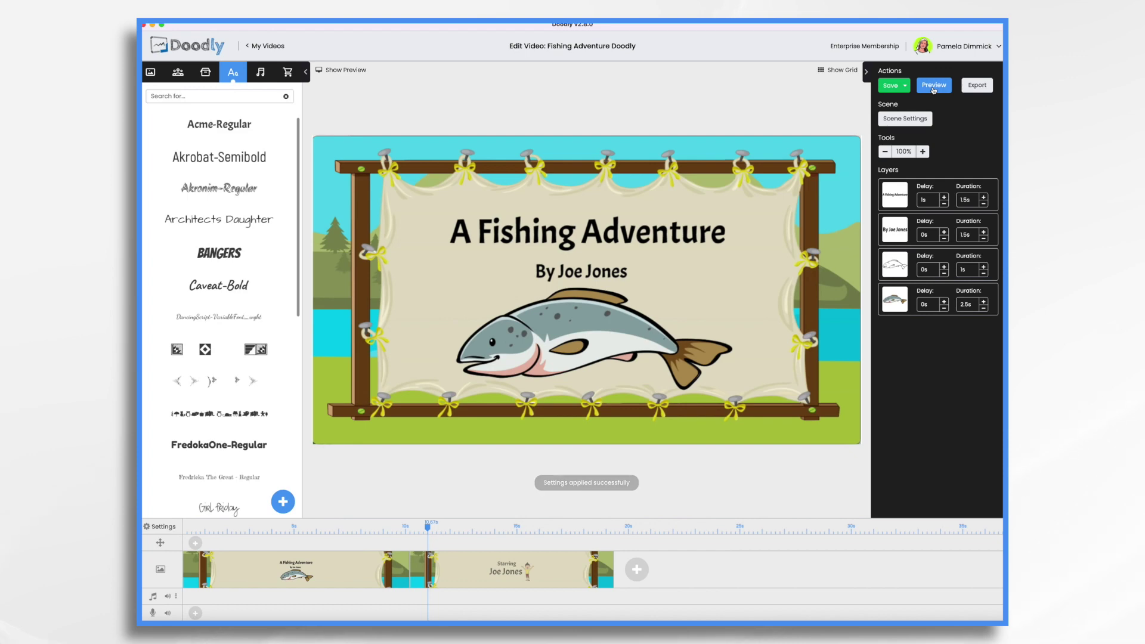
# Step: Preview the complete two-scene video and close the preview
pyautogui.click(933, 86)
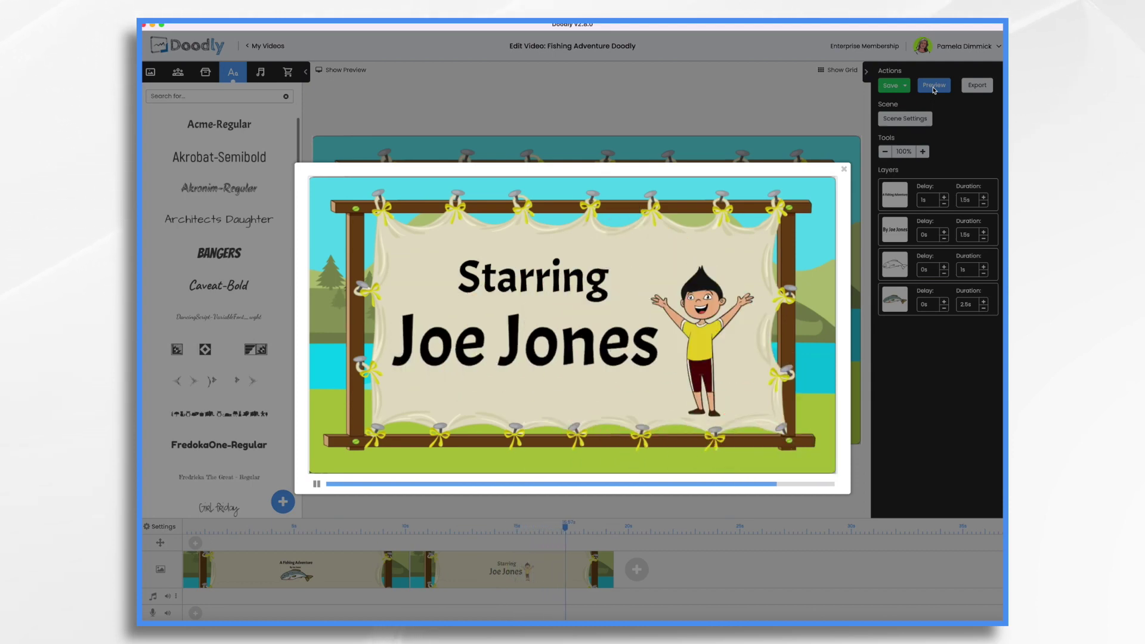
pyautogui.click(844, 170)
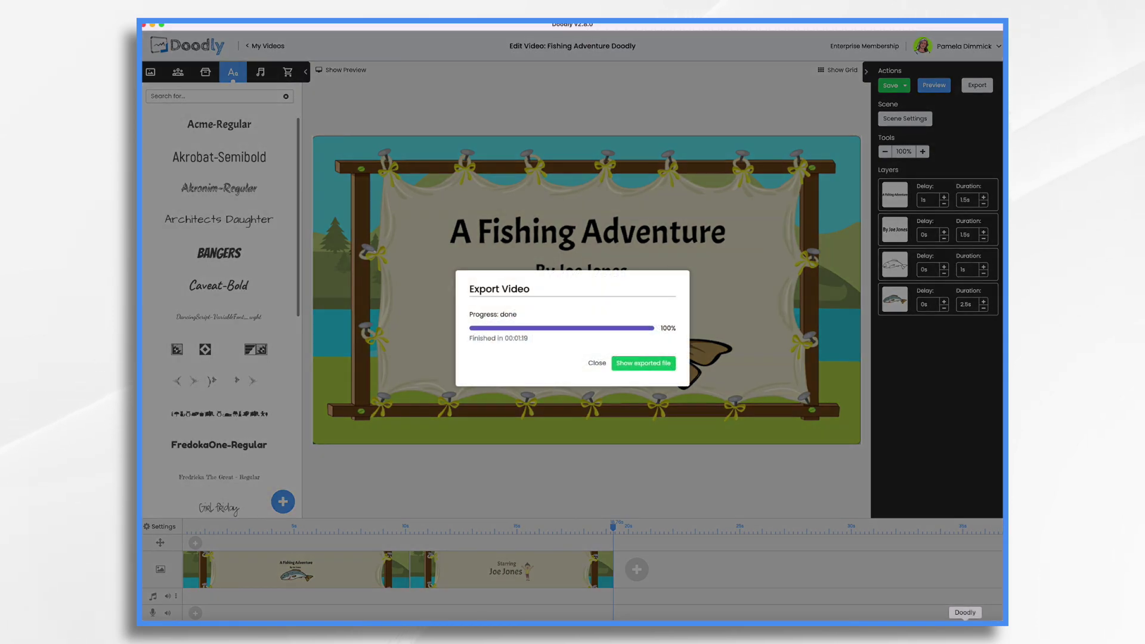
# Step: Switch to Camtasia and import Fishing Adventure Toonly.mp4 and Fishing Adventure Doodly.mp4 from the Desktop
pyautogui.press('super+Tab')
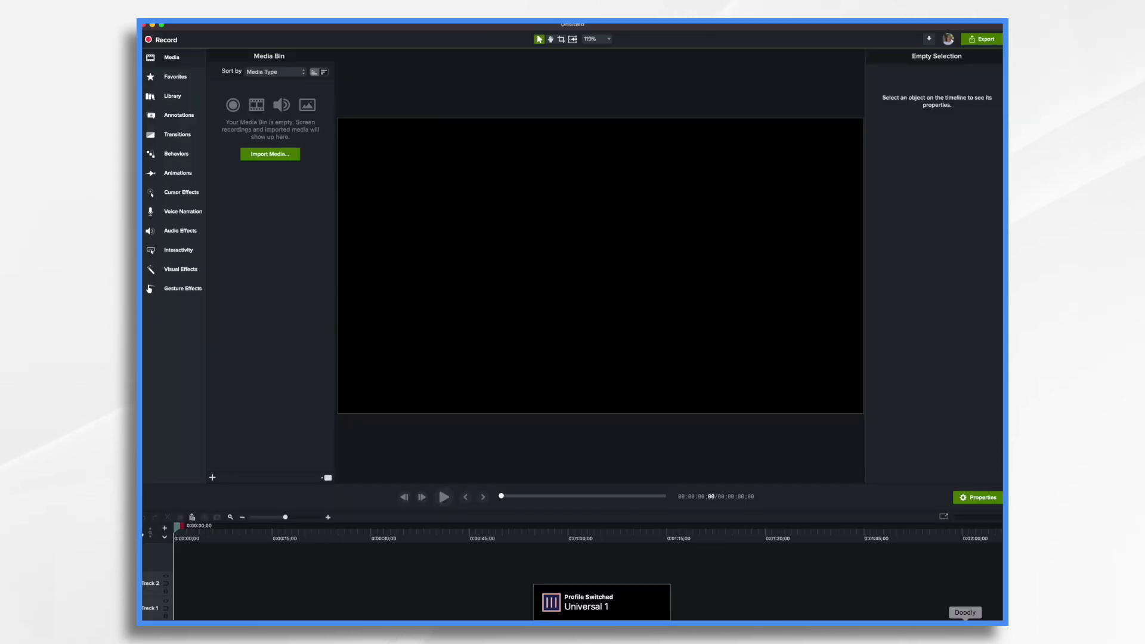
pyautogui.click(270, 154)
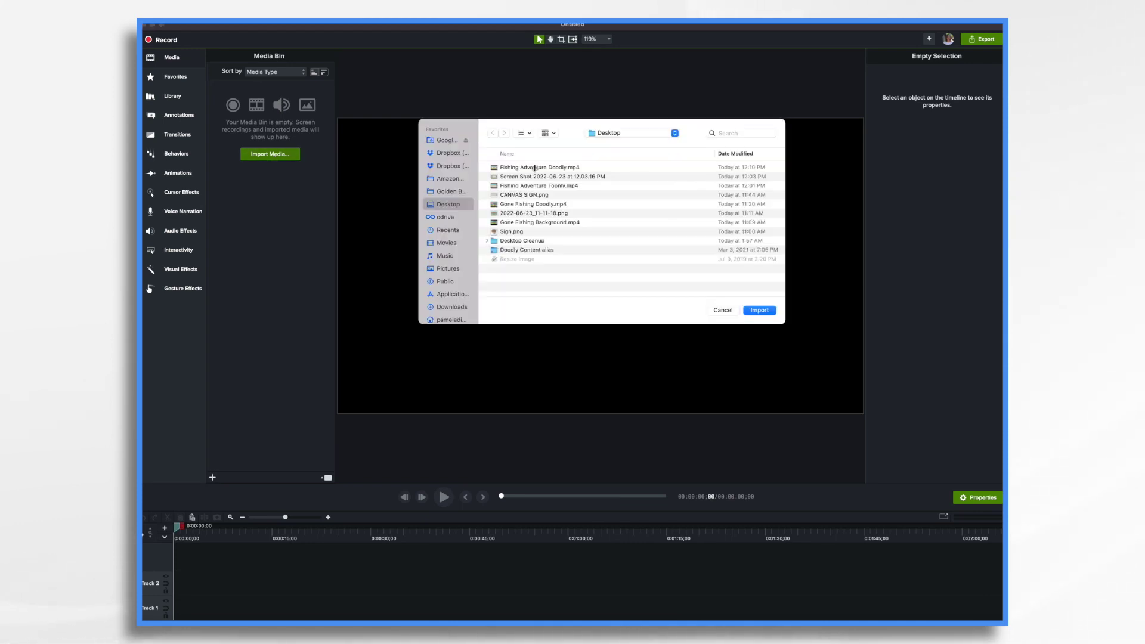
pyautogui.click(539, 186)
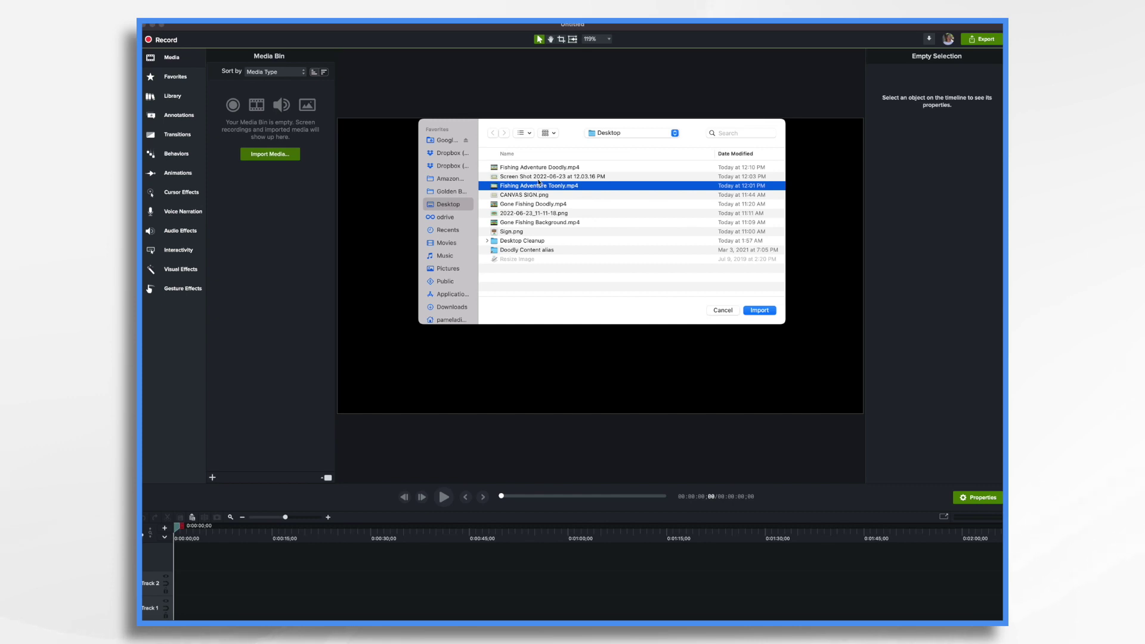
pyautogui.keyDown('super'); pyautogui.click(537, 167); pyautogui.keyUp('super')
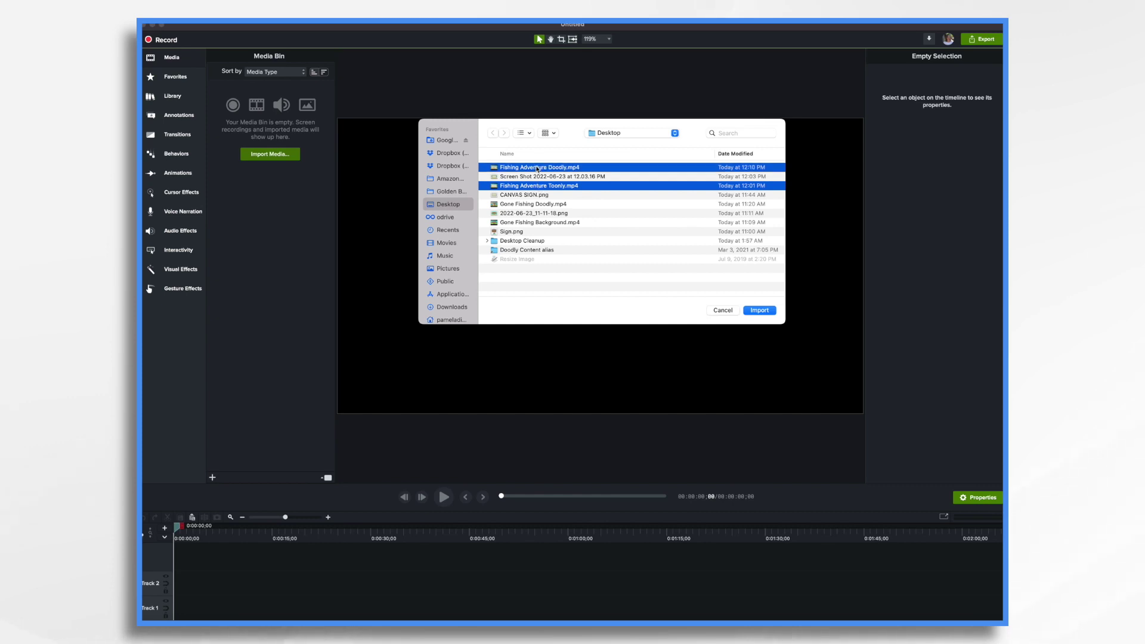
pyautogui.click(760, 311)
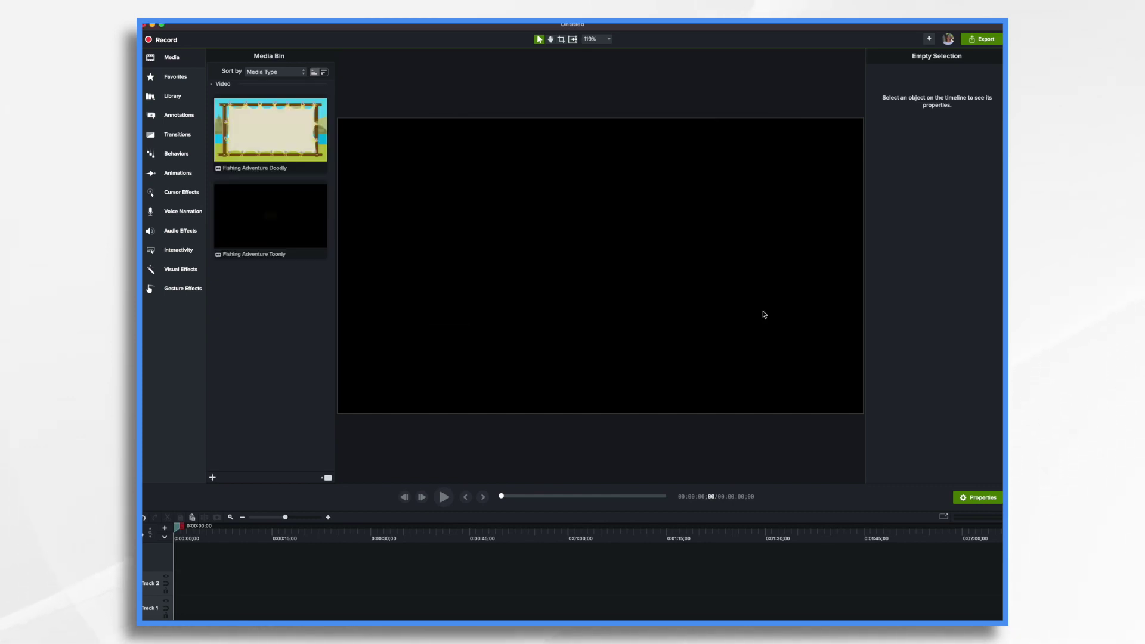
# Step: Place the Fishing Adventure Toonly clip at the start of Track 1, followed directly by the Fishing Adventure Doodly clip
pyautogui.click(280, 228)
pyautogui.moveTo(280, 228)
pyautogui.mouseDown()
pyautogui.moveTo(262, 333)
pyautogui.moveTo(196, 545)
pyautogui.moveTo(211, 599)
pyautogui.moveTo(176, 609)
pyautogui.mouseUp()
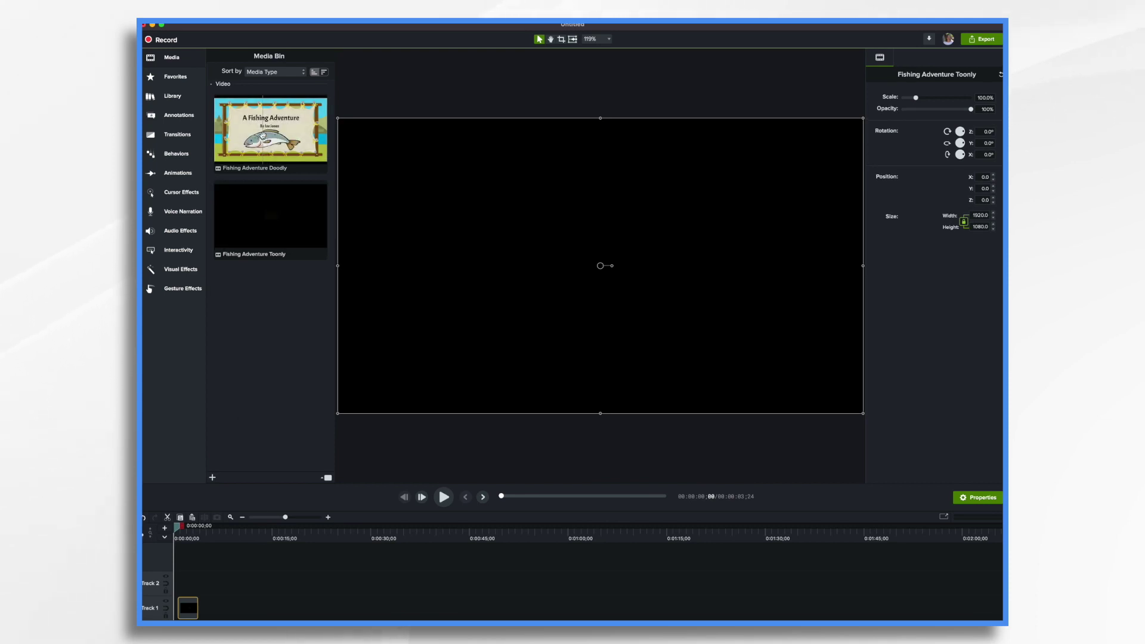
pyautogui.moveTo(262, 135)
pyautogui.mouseDown()
pyautogui.moveTo(227, 563)
pyautogui.moveTo(221, 607)
pyautogui.moveTo(199, 609)
pyautogui.mouseUp()
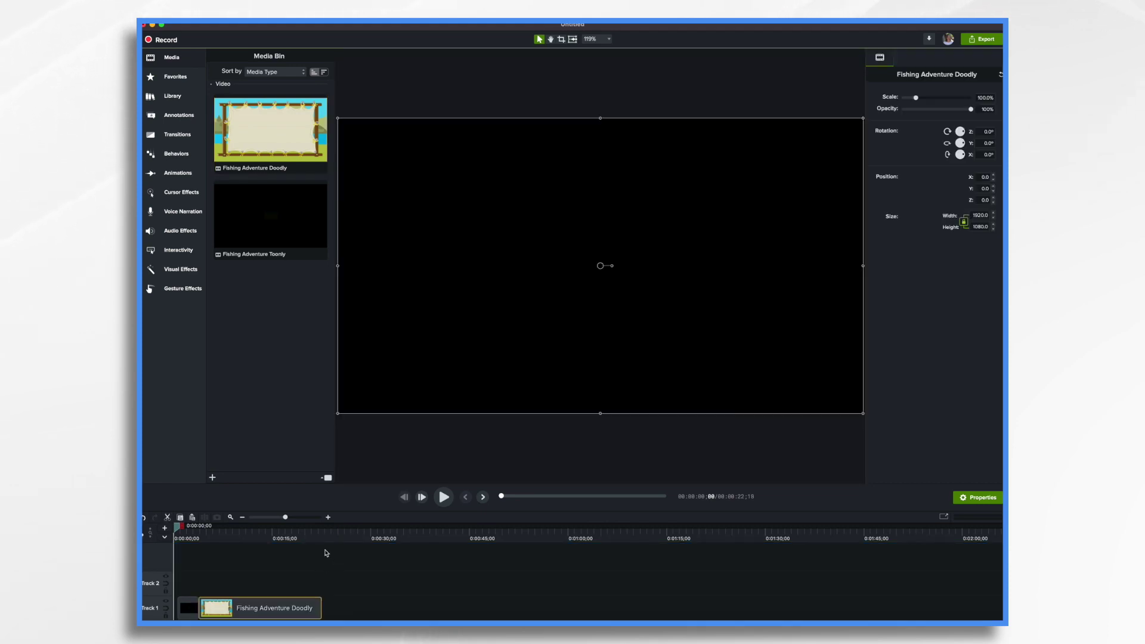
# Step: Play the combined timeline from the beginning and pause while the trout is being coloured in
pyautogui.click(444, 497)
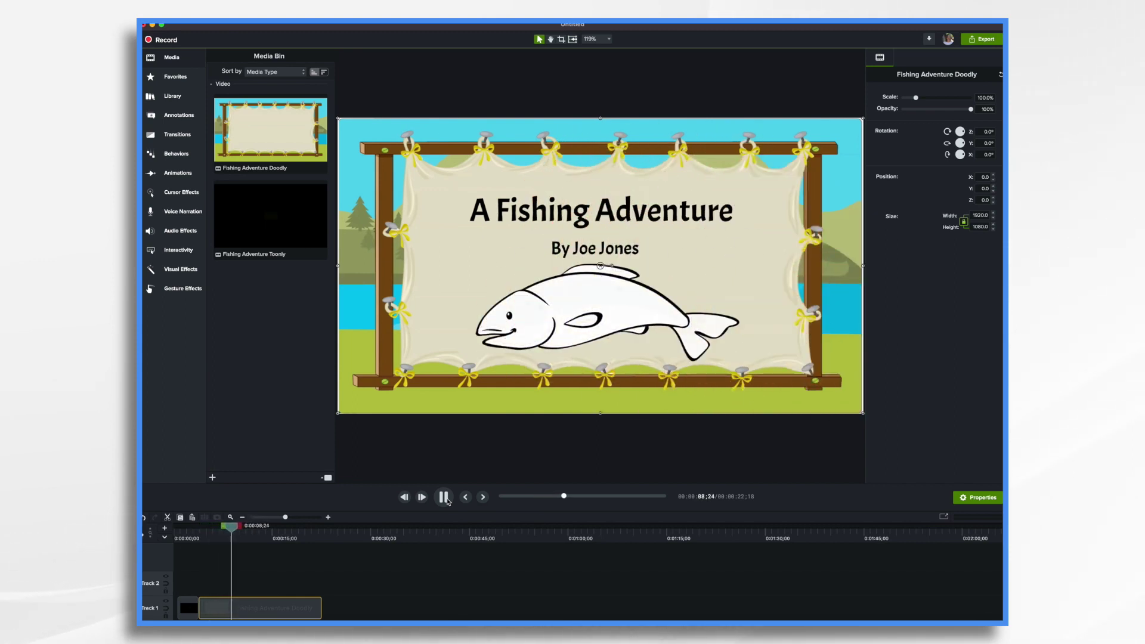
pyautogui.click(447, 501)
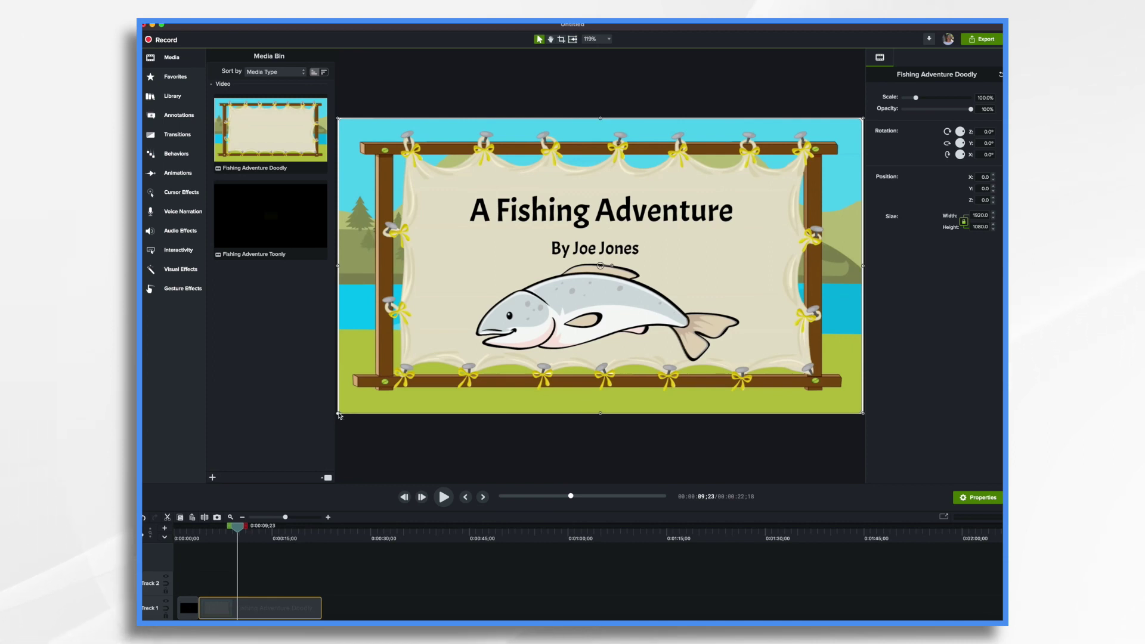
# Step: Enlarge the Fishing Adventure Doodly clip on the canvas to about 102.7% and replay the changeover from the Toonly clip
pyautogui.moveTo(332, 419); pyautogui.dragTo(331, 419)
pyautogui.moveTo(599, 413); pyautogui.dragTo(600, 417)
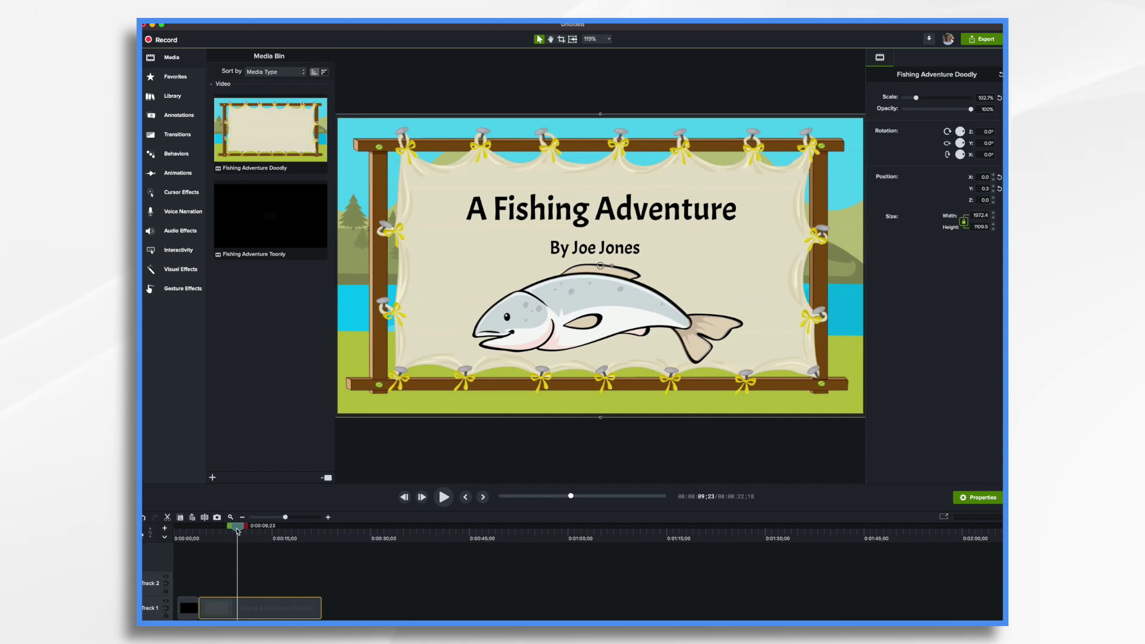
pyautogui.moveTo(237, 530); pyautogui.dragTo(175, 535)
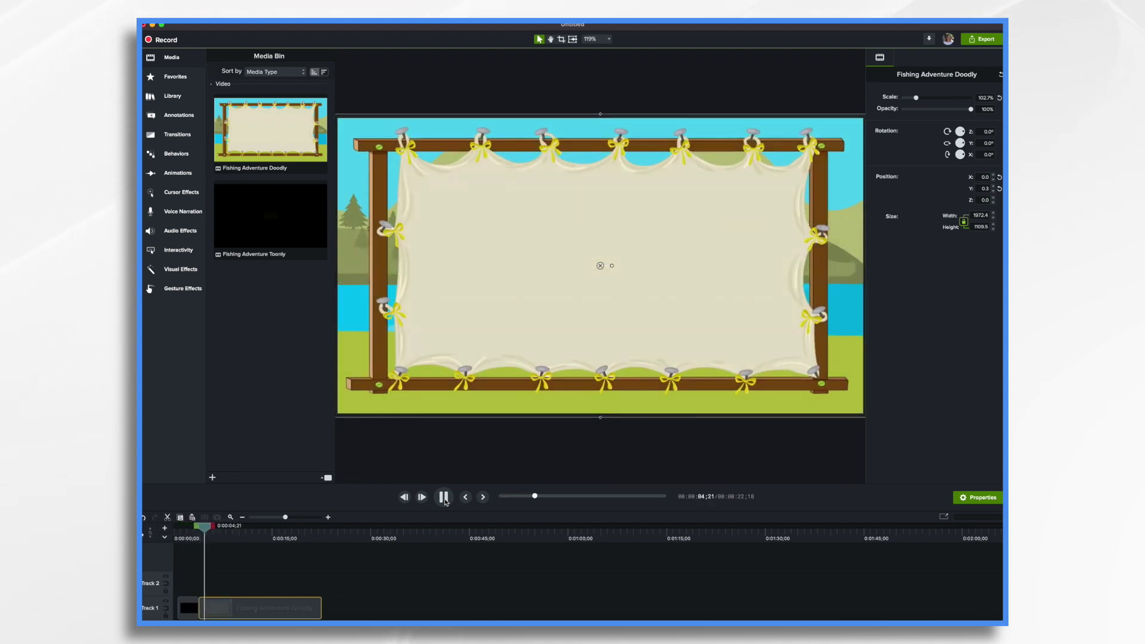
pyautogui.click(443, 498)
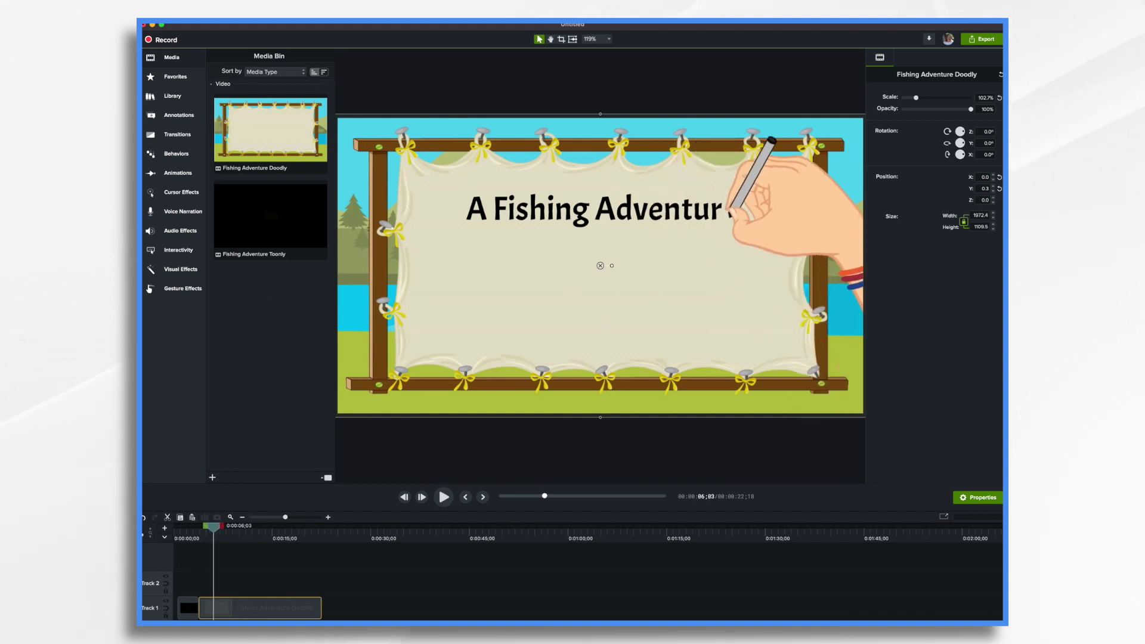
# Step: Apply a Fade transition between the Fishing Adventure Toonly and Fishing Adventure Doodly clips on Track 1
pyautogui.click(185, 137)
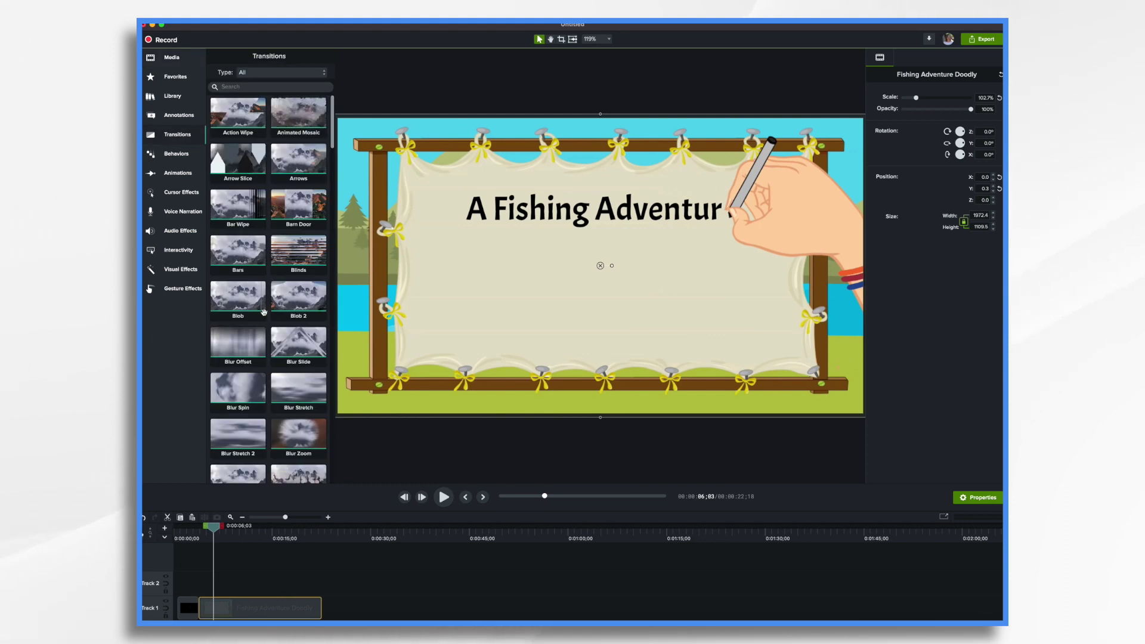
pyautogui.scroll(-5, 274, 322)
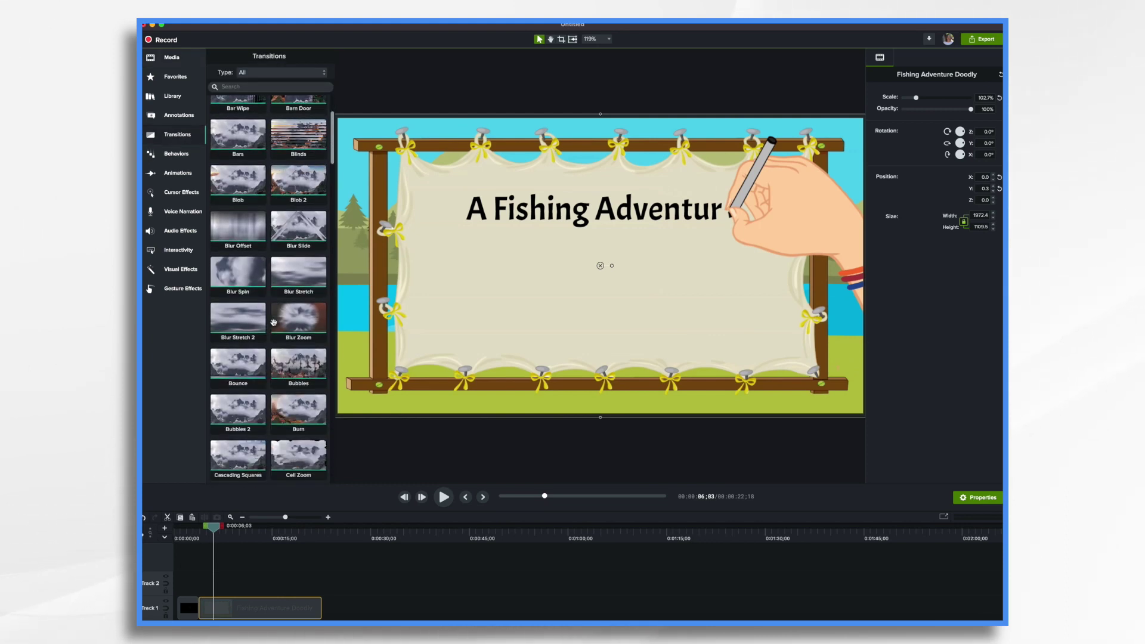
pyautogui.scroll(-8, 274, 322)
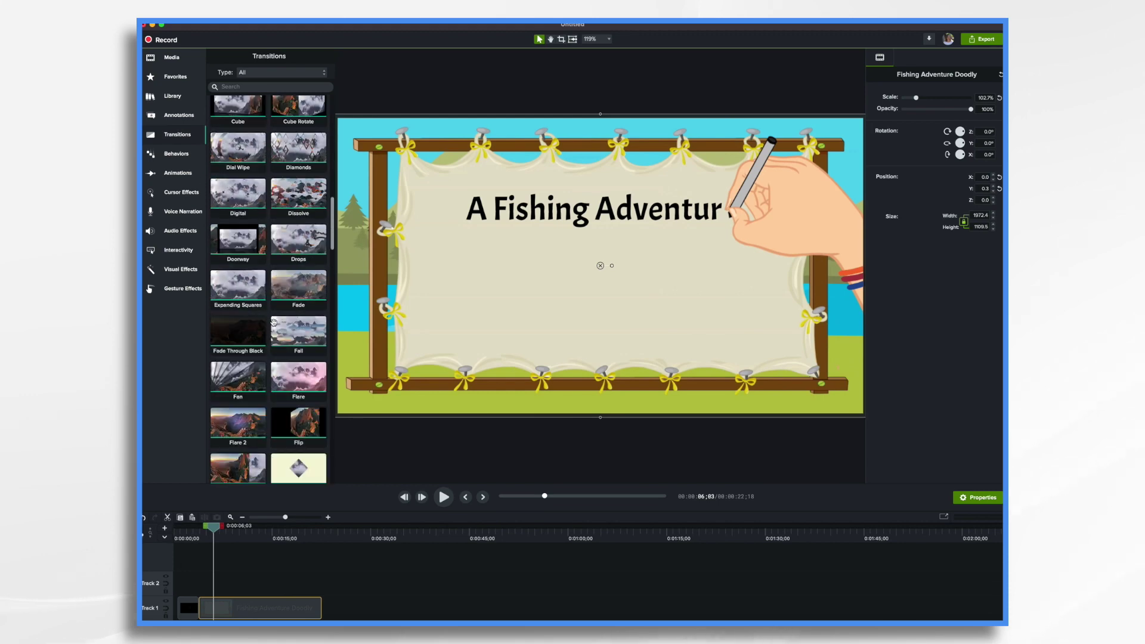
pyautogui.moveTo(298, 289); pyautogui.dragTo(197, 602)
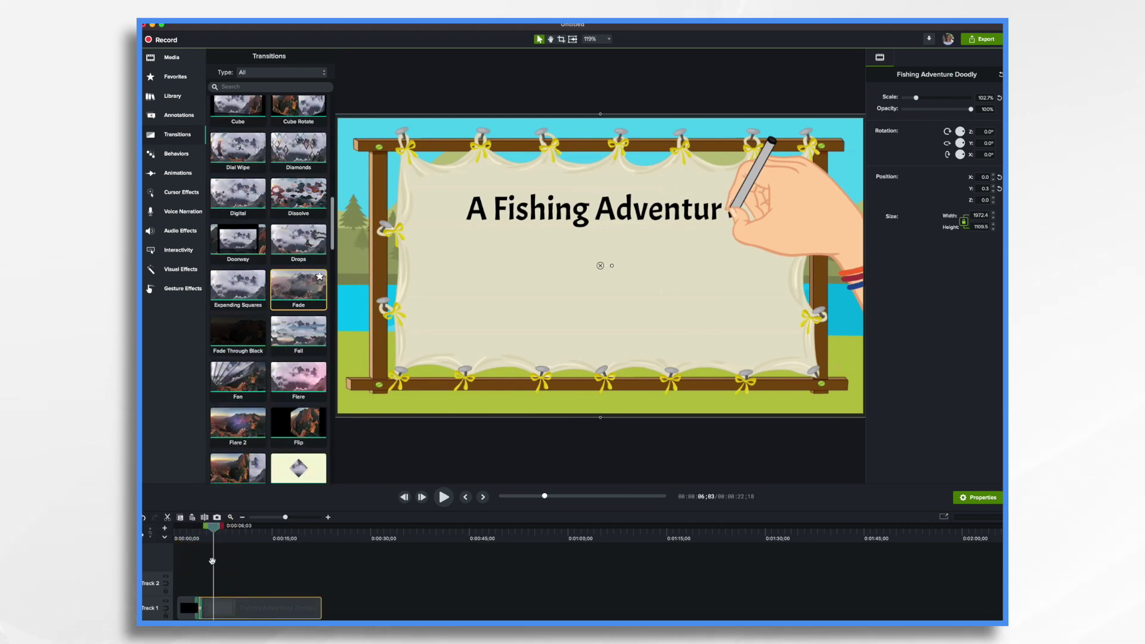
# Step: Play the timeline from the beginning through the fade and pause while the author line is being written
pyautogui.moveTo(212, 529); pyautogui.dragTo(172, 530)
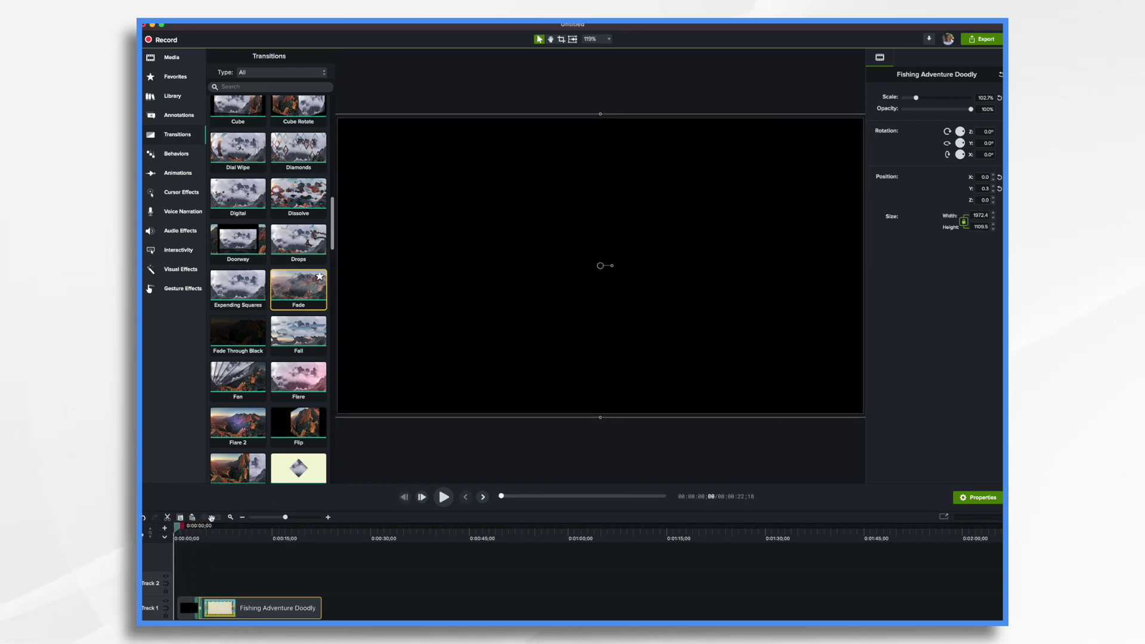
pyautogui.click(444, 498)
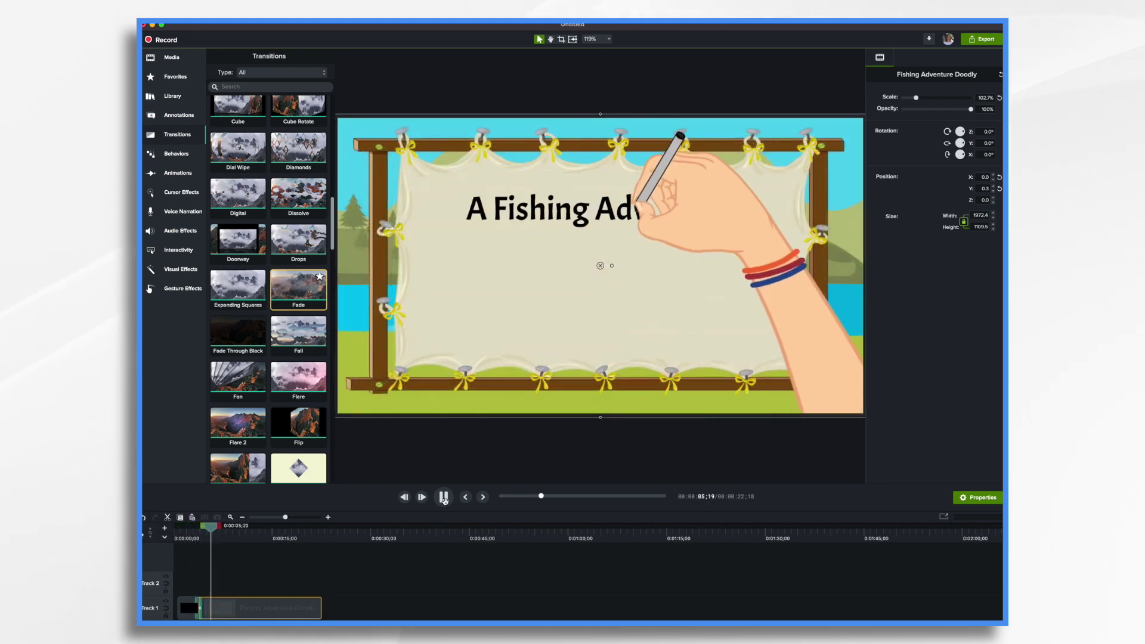
pyautogui.click(443, 497)
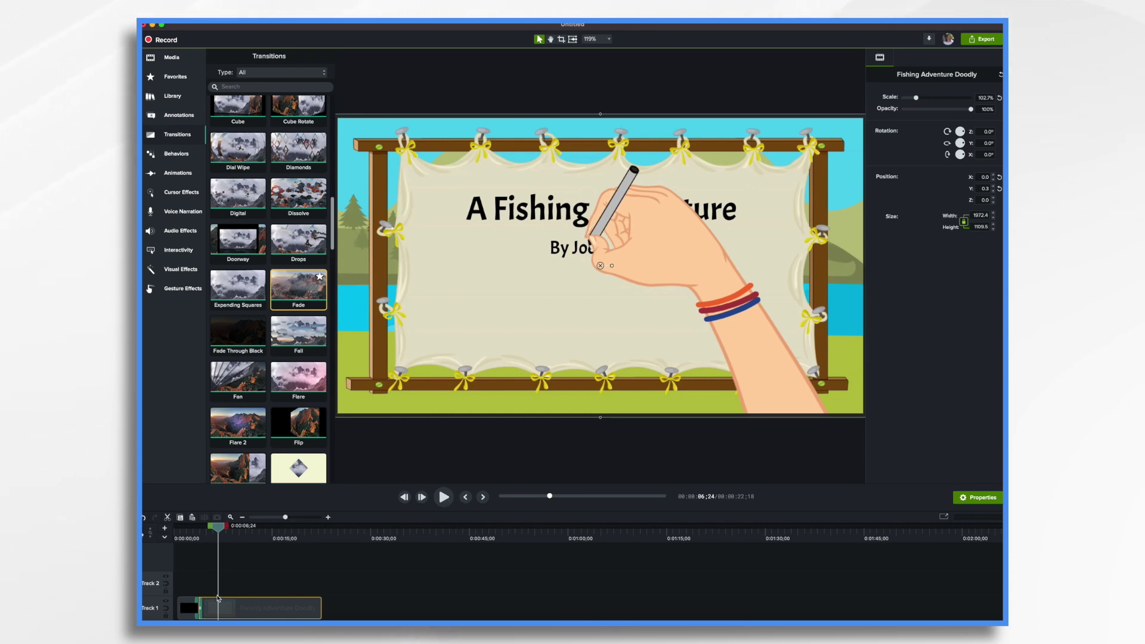
# Step: With the playhead inside the fade, align the Doodly clip with the Toonly background by scaling it to about 100.7% and centring it at X 0, Y 0
pyautogui.click(327, 518)
pyautogui.click(327, 518)
pyautogui.click(327, 519)
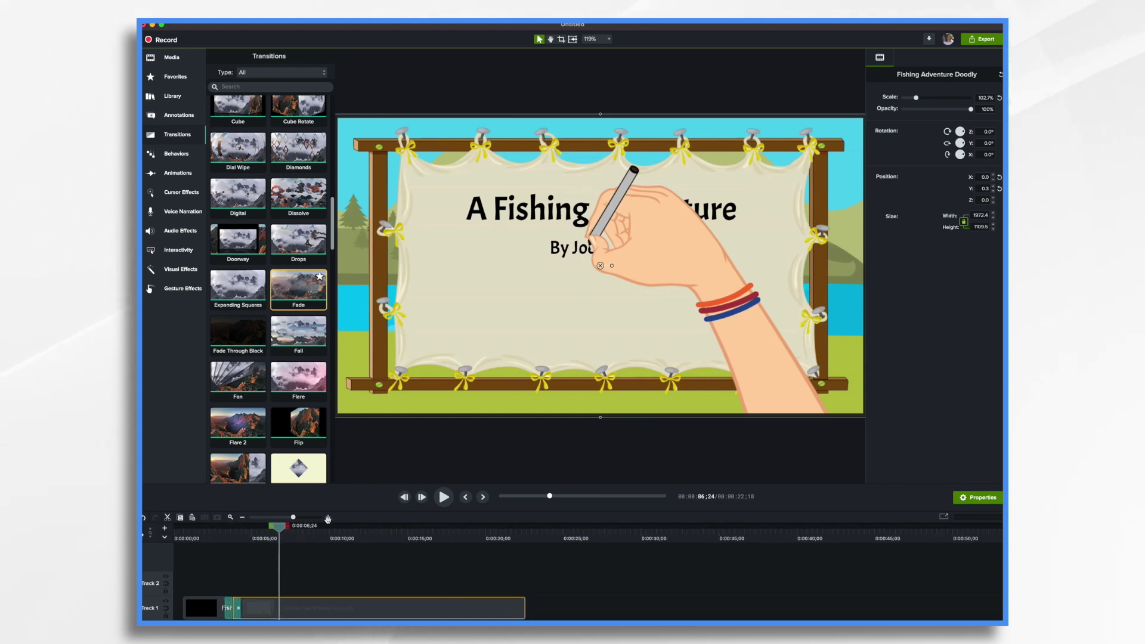
pyautogui.click(328, 518)
pyautogui.click(328, 519)
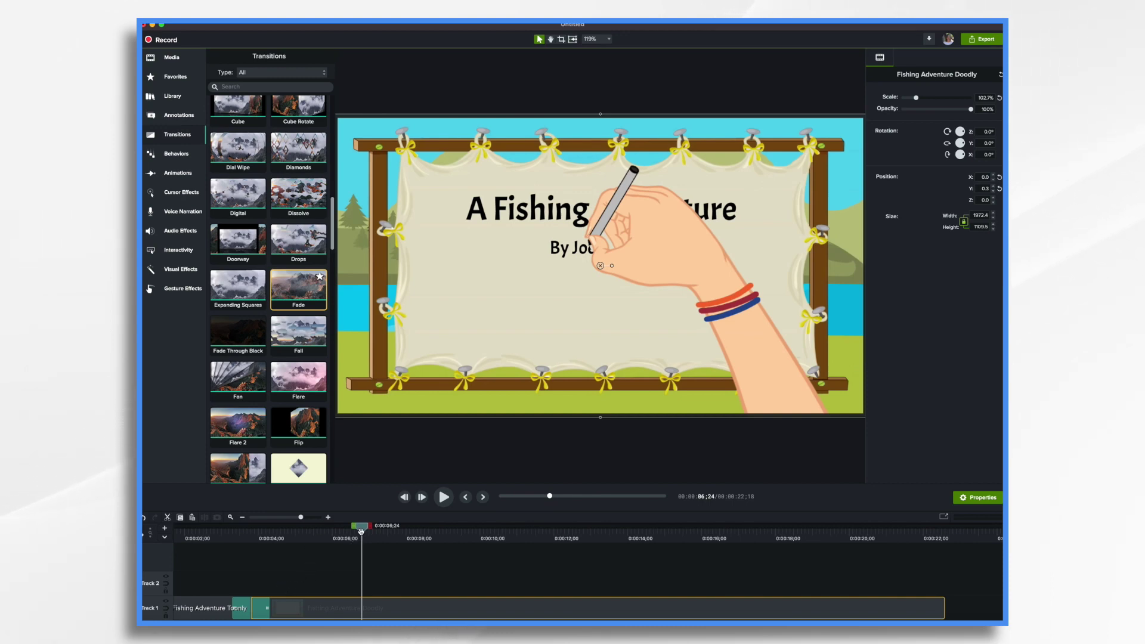
pyautogui.moveTo(361, 531)
pyautogui.mouseDown()
pyautogui.moveTo(224, 529)
pyautogui.moveTo(265, 531)
pyautogui.moveTo(254, 534)
pyautogui.mouseUp()
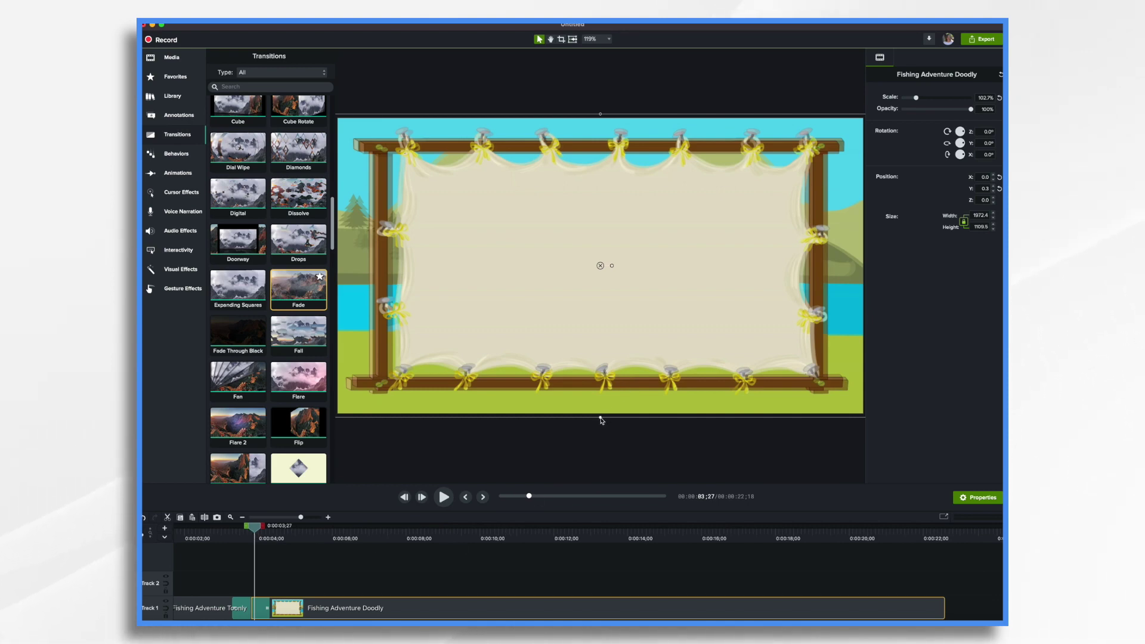
pyautogui.moveTo(600, 419)
pyautogui.mouseDown()
pyautogui.moveTo(601, 401)
pyautogui.moveTo(601, 412)
pyautogui.mouseUp()
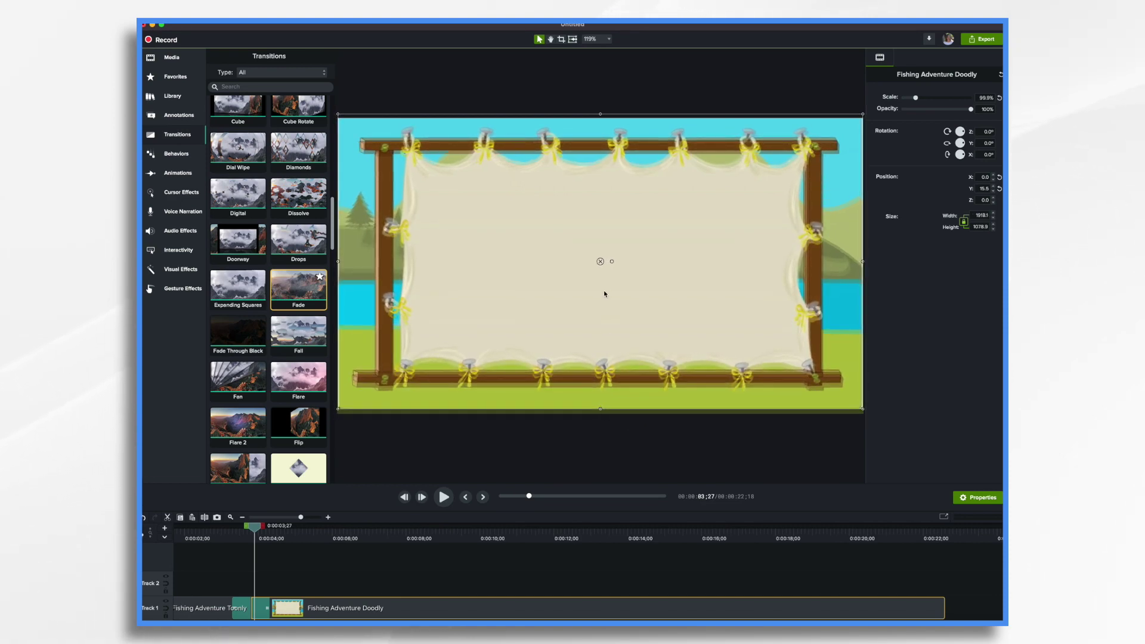
pyautogui.moveTo(600, 262); pyautogui.dragTo(601, 265)
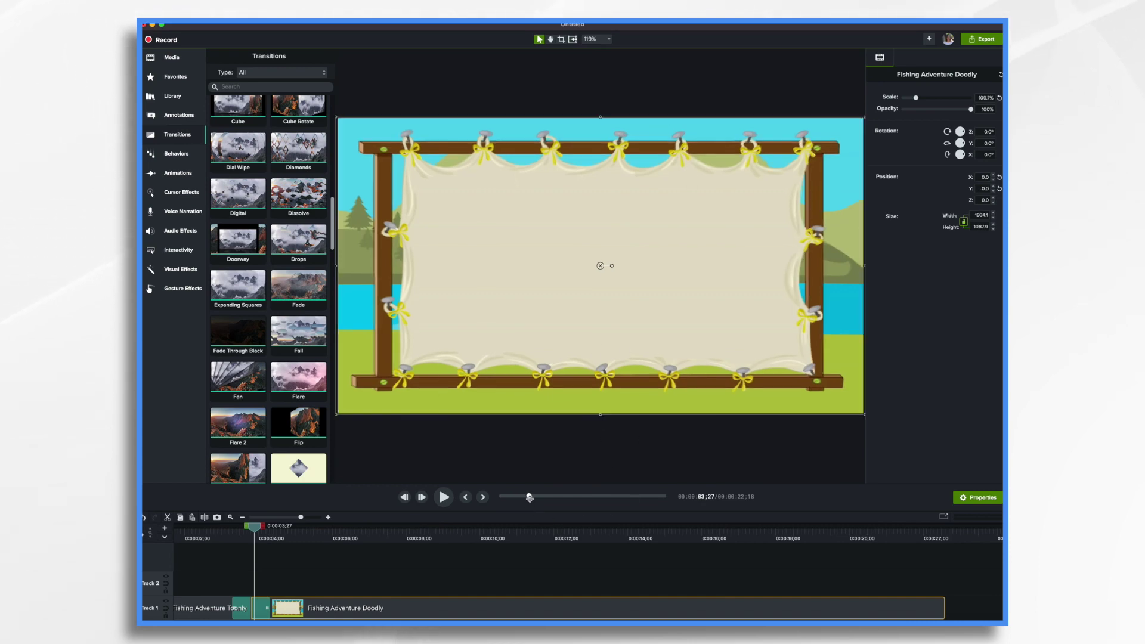
# Step: Play from near the start to check the aligned changeover, pausing while the title is being written
pyautogui.moveTo(530, 496); pyautogui.dragTo(506, 496)
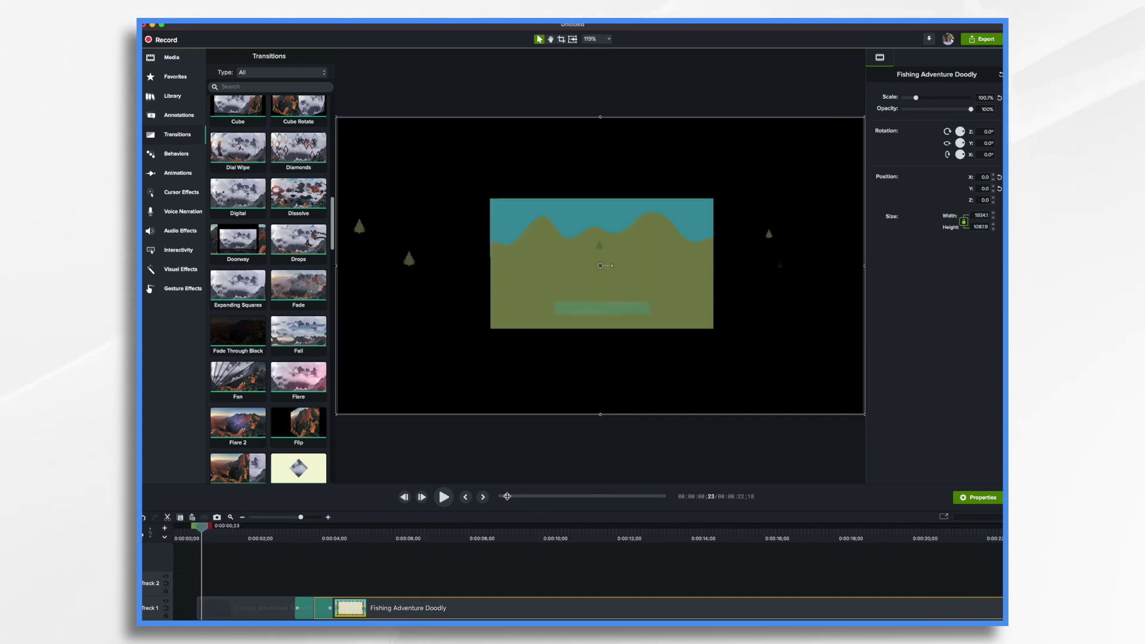
pyautogui.click(444, 497)
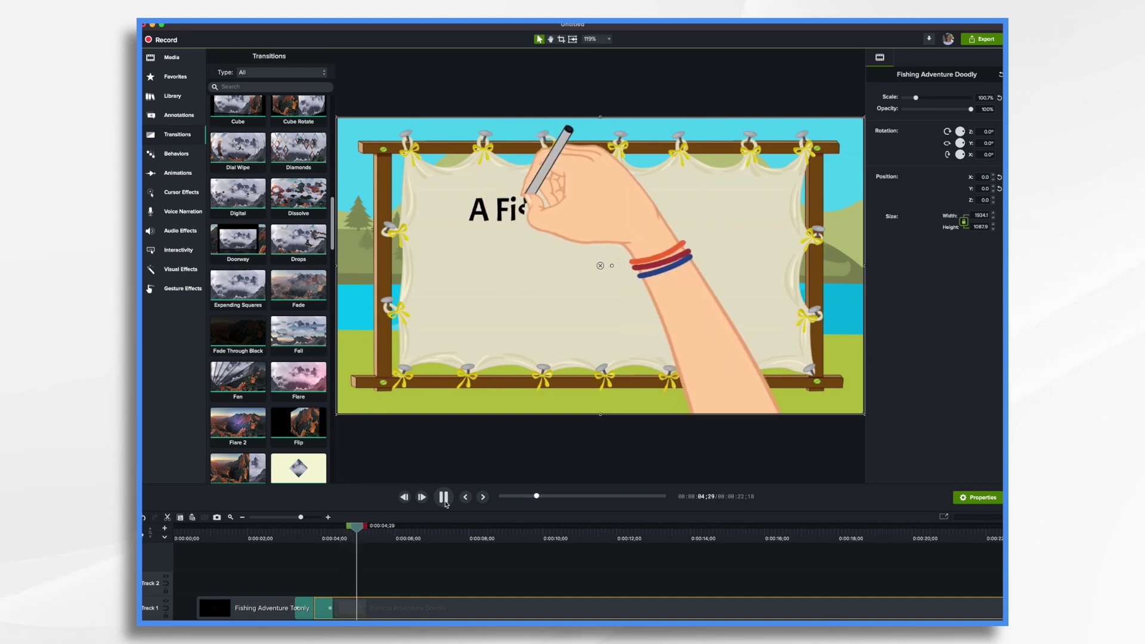
pyautogui.click(444, 497)
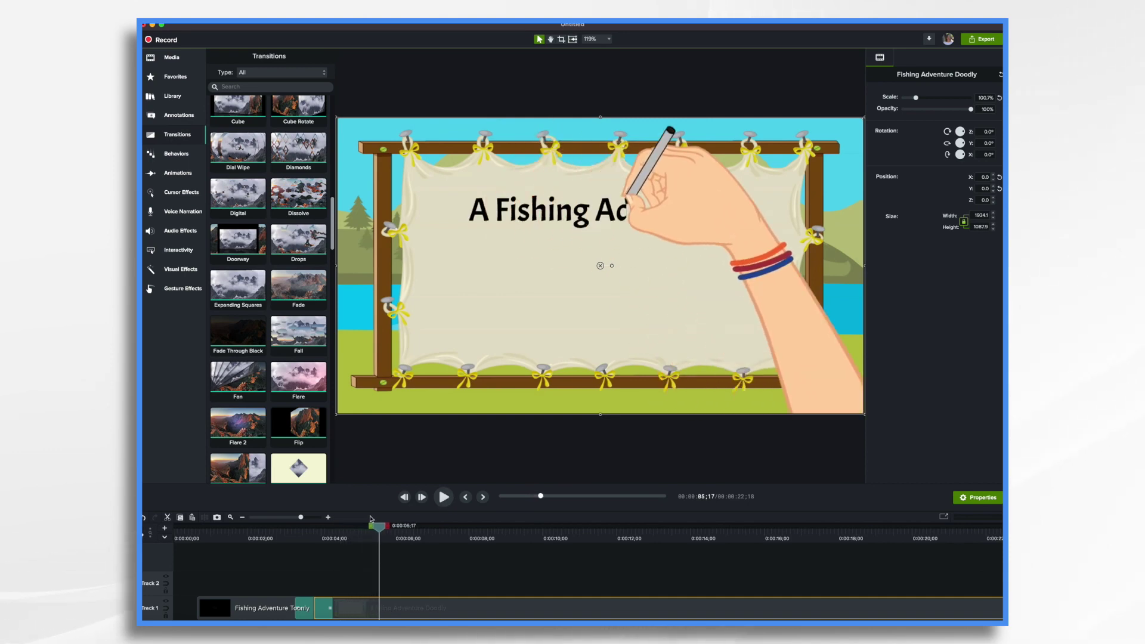
# Step: Trim about half a second off the end of the Toonly clip and move the Doodly clip up against it
pyautogui.moveTo(377, 529); pyautogui.dragTo(276, 524)
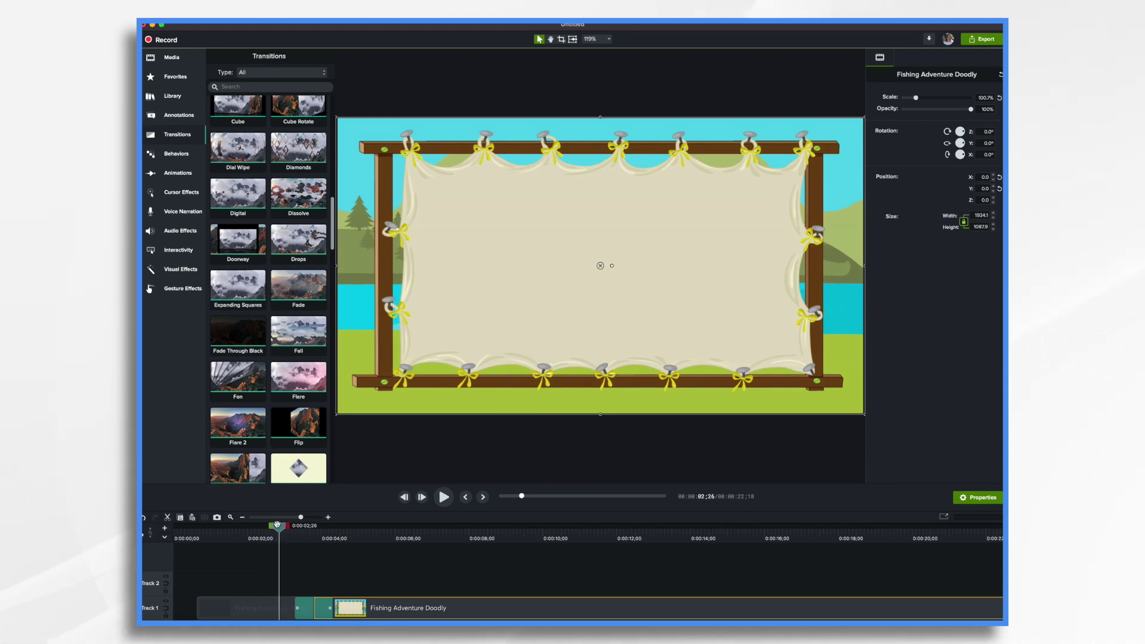
pyautogui.click(280, 607)
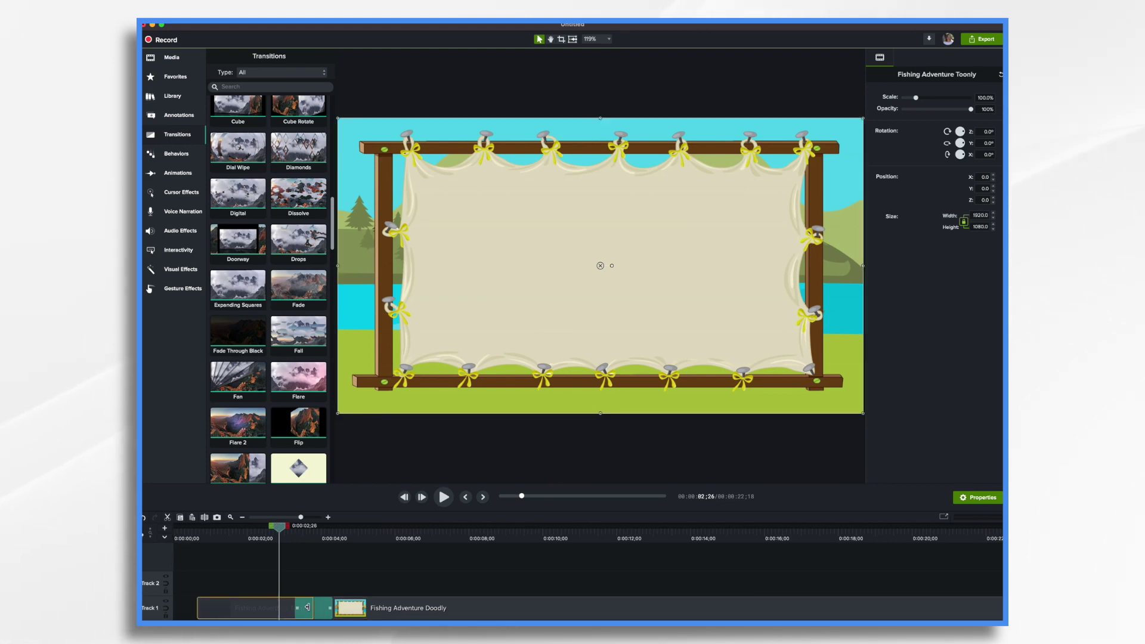
pyautogui.moveTo(298, 606); pyautogui.dragTo(291, 605)
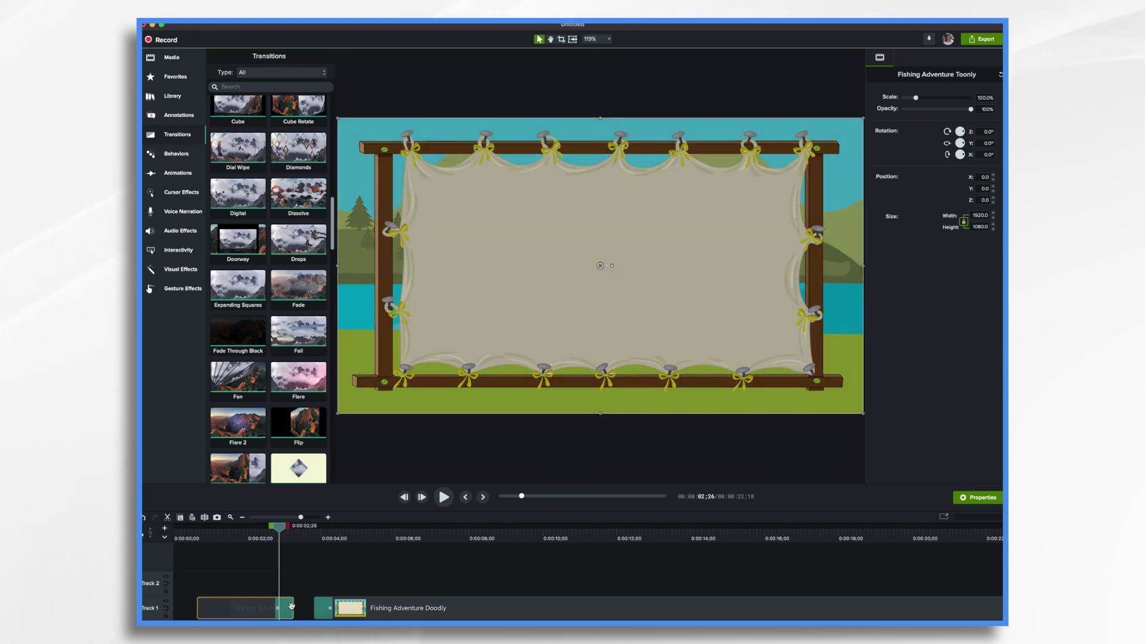
pyautogui.moveTo(362, 608); pyautogui.dragTo(341, 612)
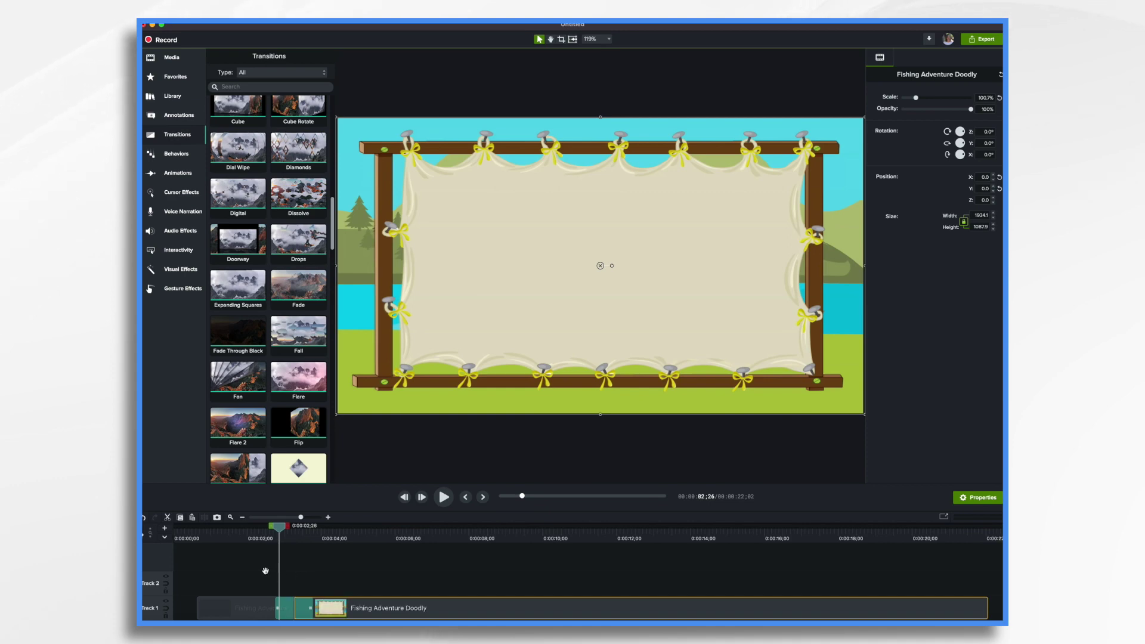
# Step: Play the changeover again with nothing selected and pause during the writing of the author line
pyautogui.click(265, 571)
pyautogui.moveTo(276, 526); pyautogui.dragTo(231, 527)
pyautogui.click(444, 500)
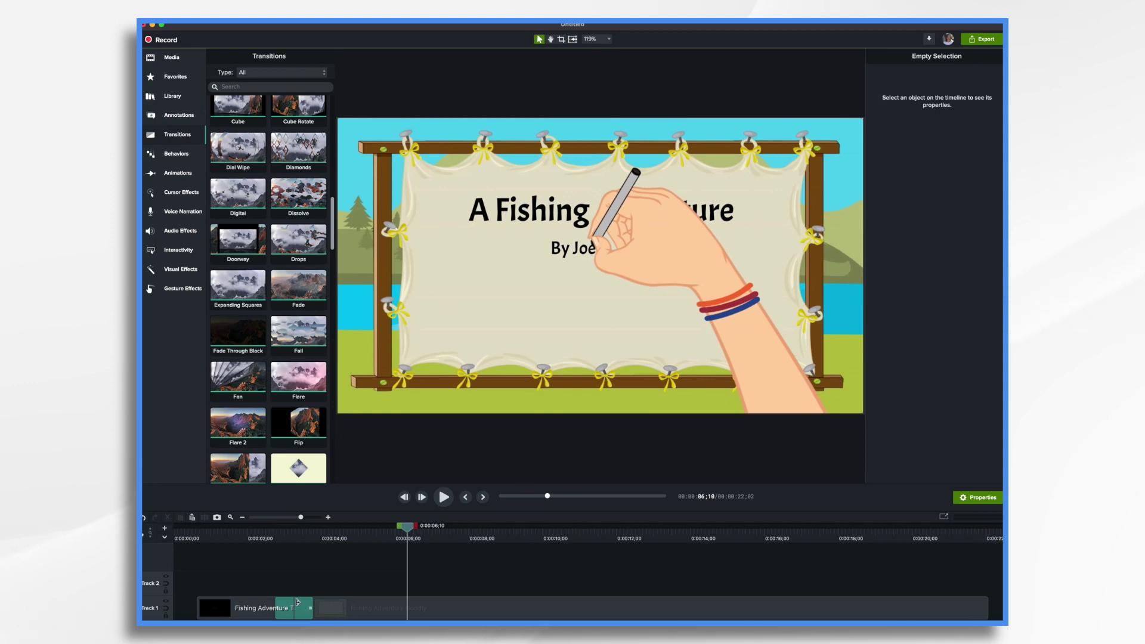
# Step: Trim about 20 frames off the start of the Doodly clip, keeping it joined to the Toonly clip
pyautogui.moveTo(406, 529)
pyautogui.mouseDown()
pyautogui.moveTo(281, 531)
pyautogui.moveTo(327, 537)
pyautogui.mouseUp()
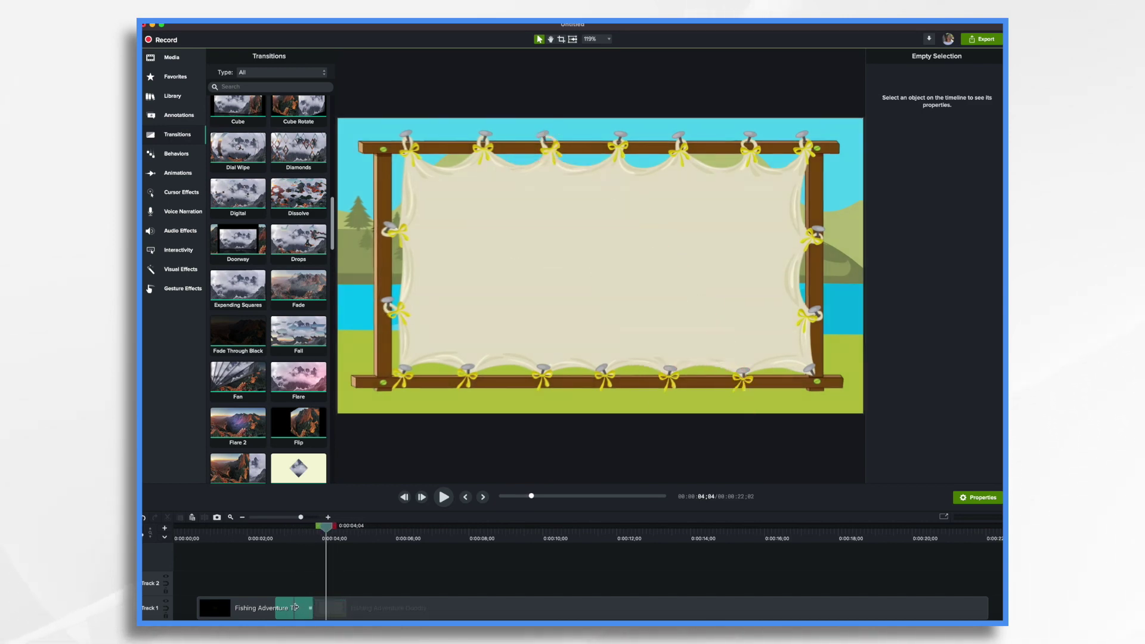
pyautogui.moveTo(295, 607); pyautogui.dragTo(346, 611)
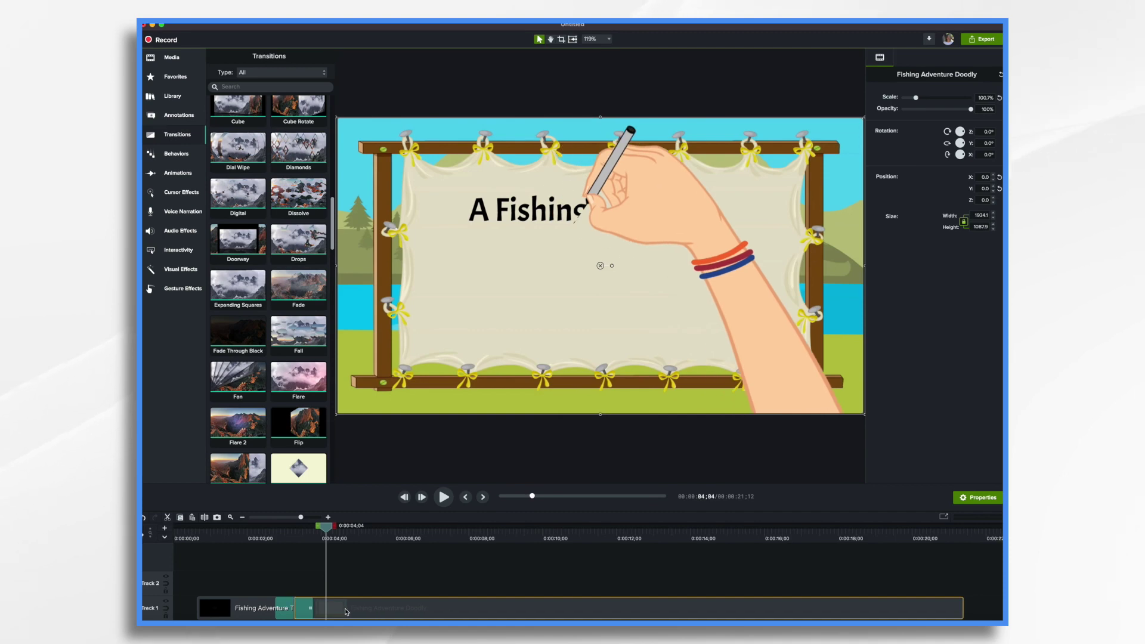
pyautogui.click(236, 563)
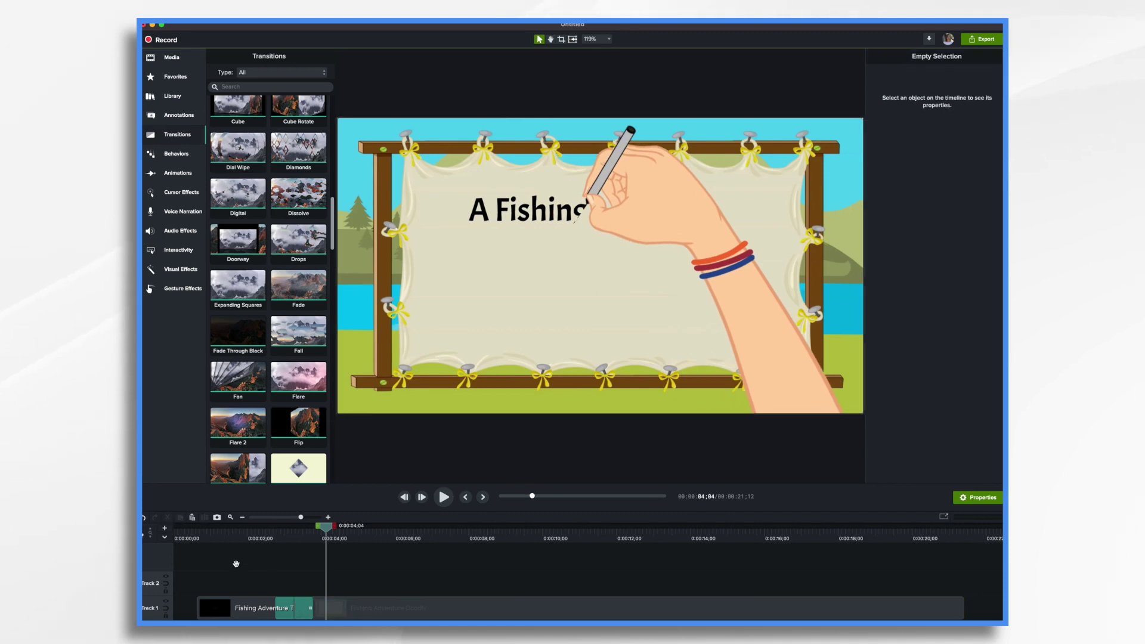
# Step: Play the trimmed timeline from near the beginning
pyautogui.moveTo(325, 525); pyautogui.dragTo(197, 526)
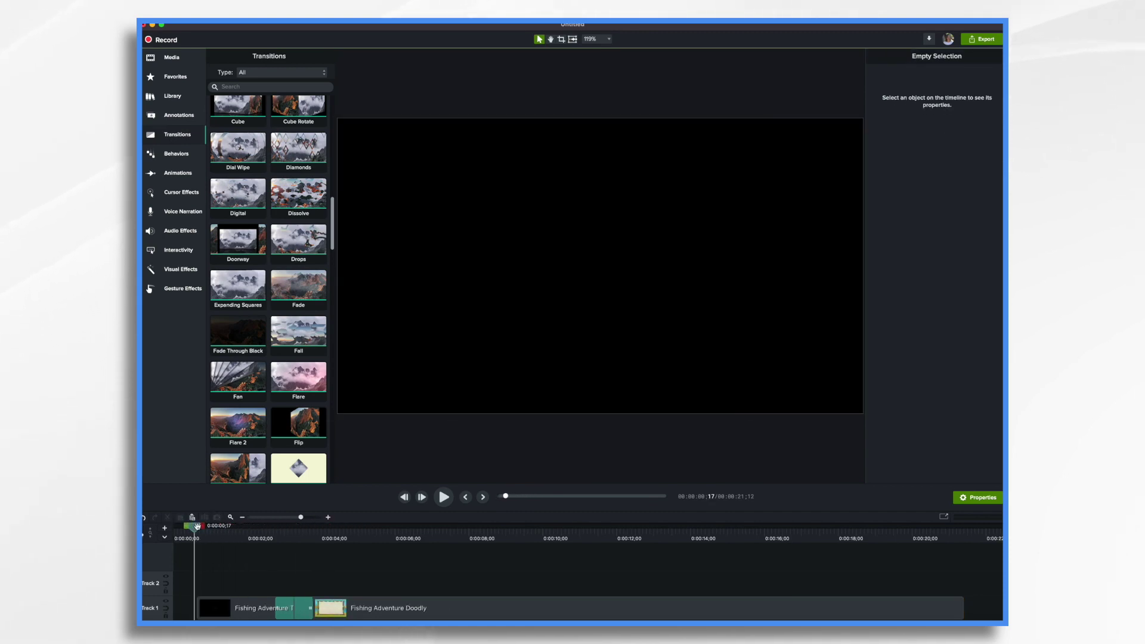
pyautogui.click(443, 497)
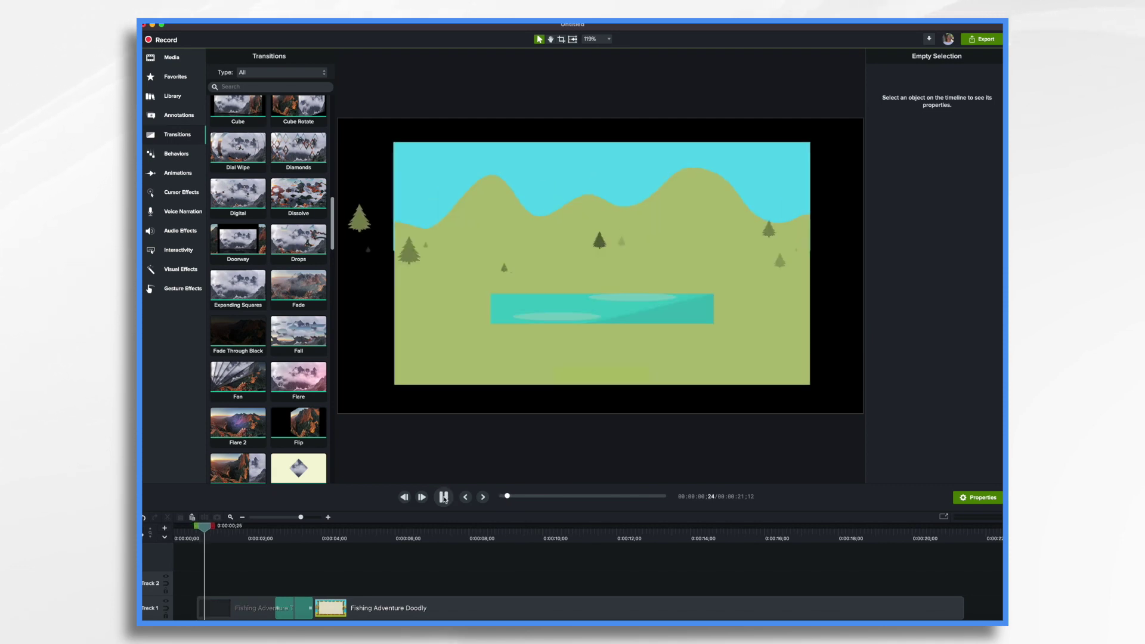